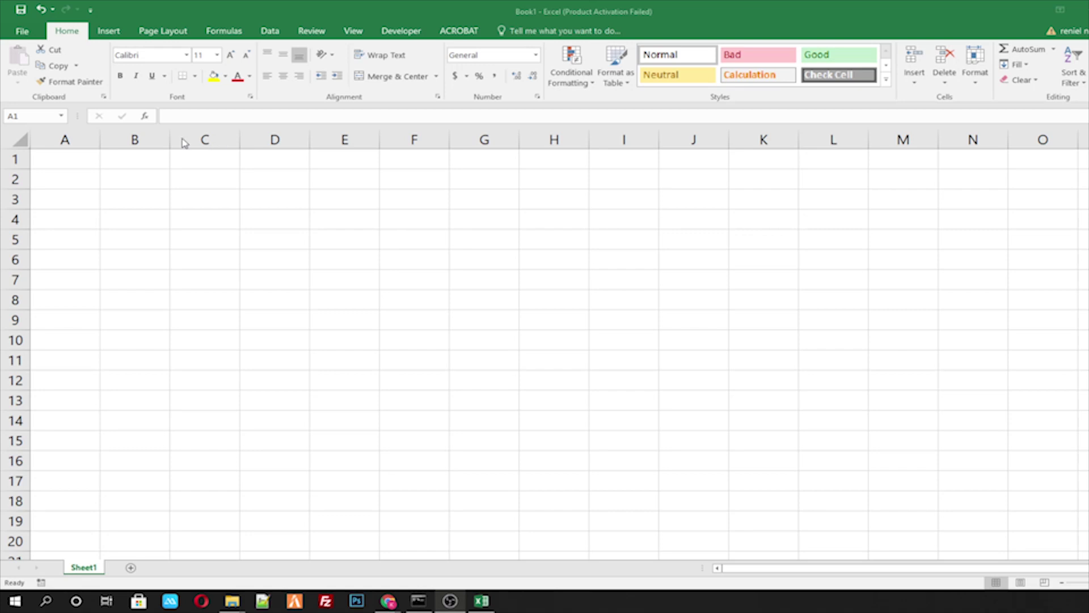
Enter the headers GPU, PRICE and DAILY INCOME in A1:C1 and widen column C to fit its text
{"action": "left_click", "coordinate": [64, 157]}
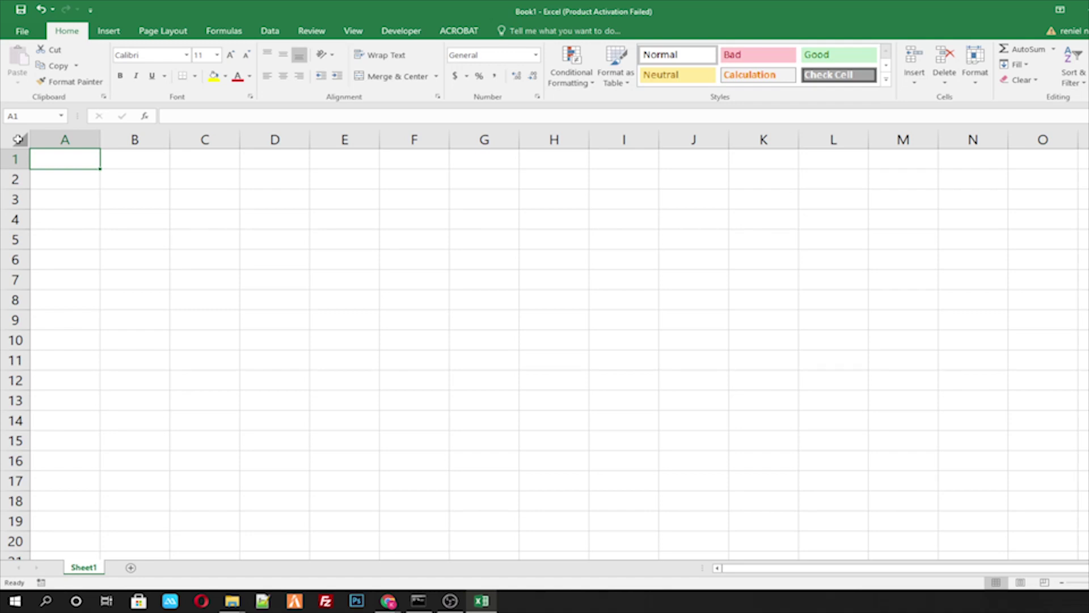
{"action": "type", "text": "GPU"}
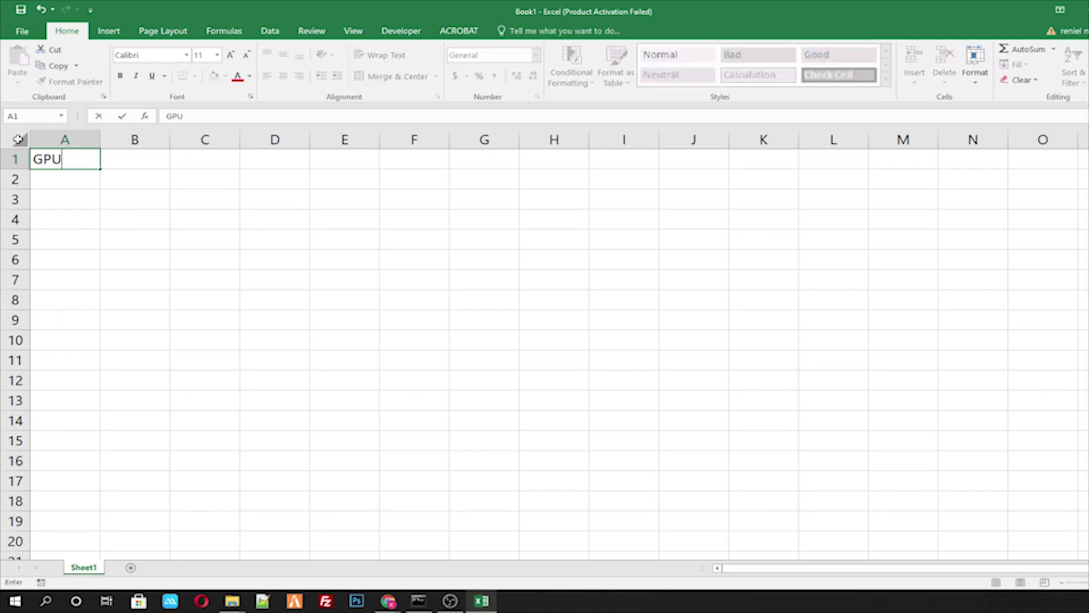
{"action": "key", "text": "Tab"}
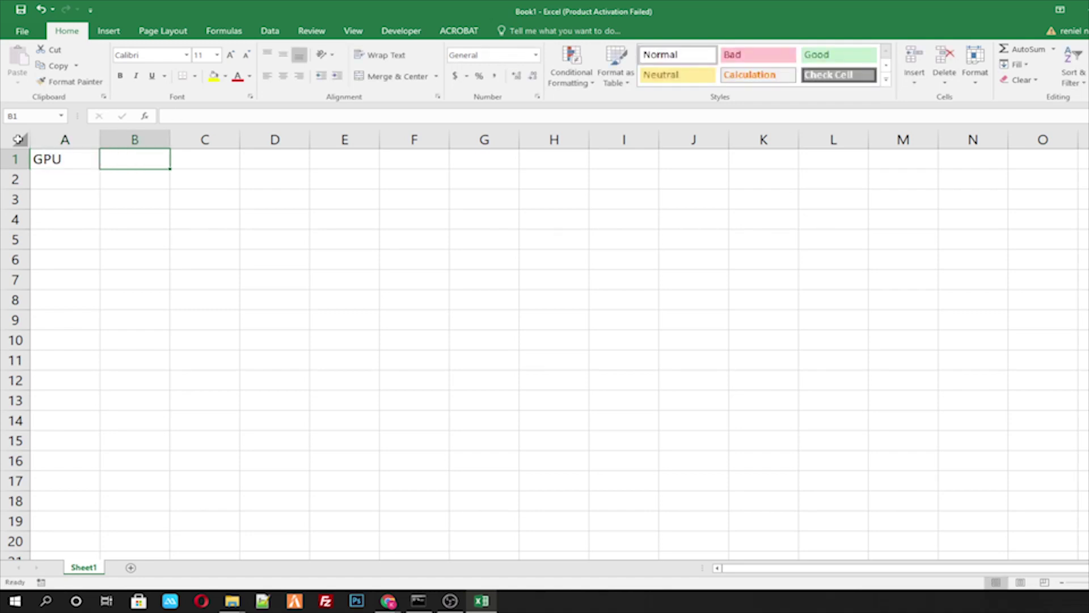
{"action": "type", "text": "PRICE"}
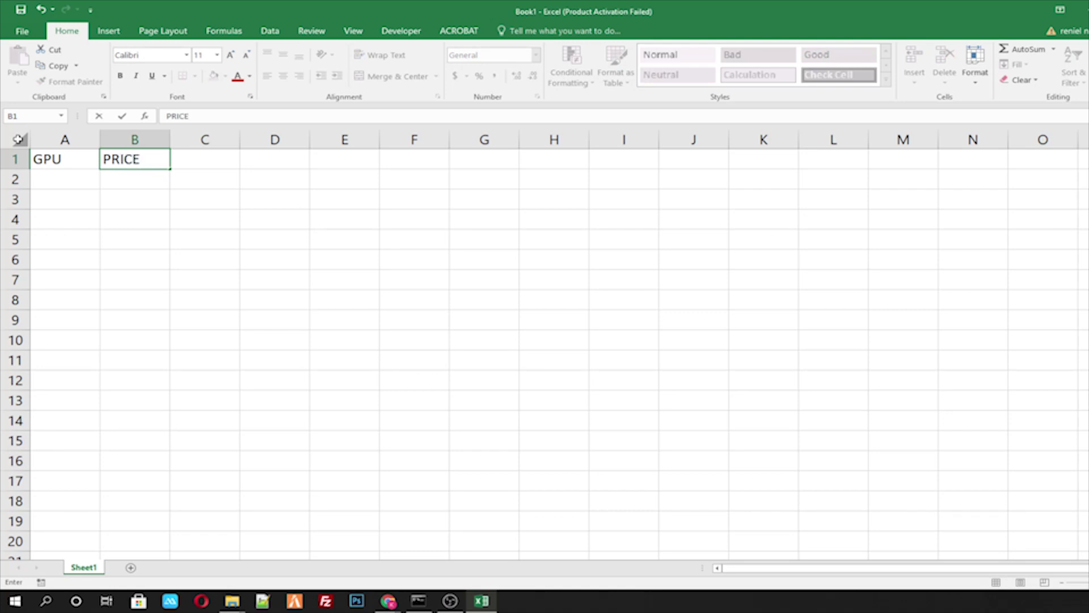
{"action": "key", "text": "Tab"}
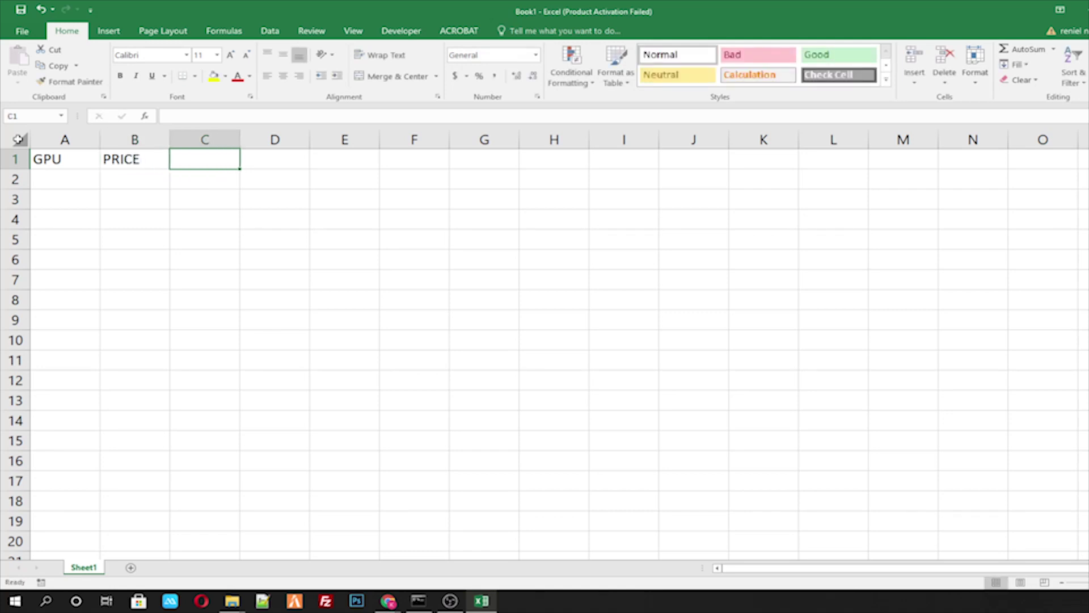
{"action": "type", "text": "DAILY INCOME"}
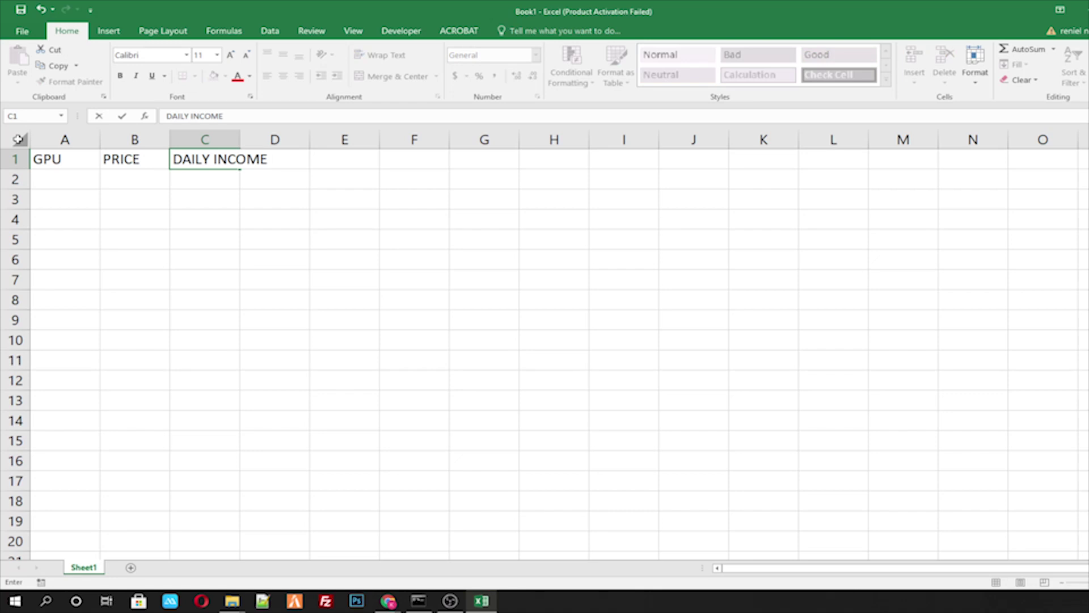
{"action": "key", "text": "Tab"}
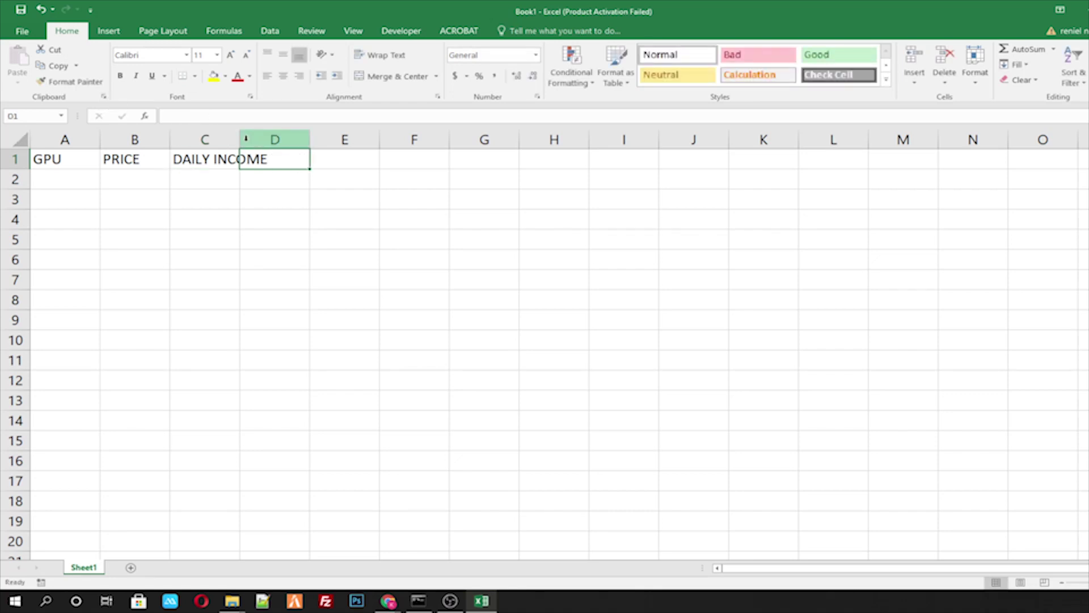
{"action": "left_click_drag", "start_coordinate": [240, 139], "coordinate": [276, 139]}
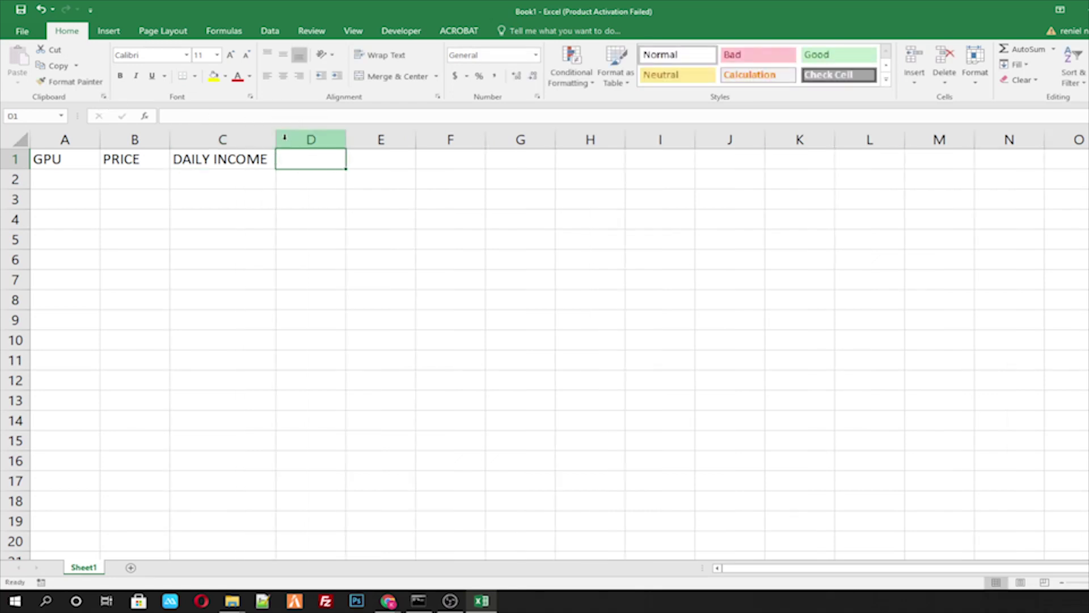
Add the headers WATTAGE in D1 and ELECTRICITY COST in E1, and fit column E to its text
{"action": "key", "text": "F2"}
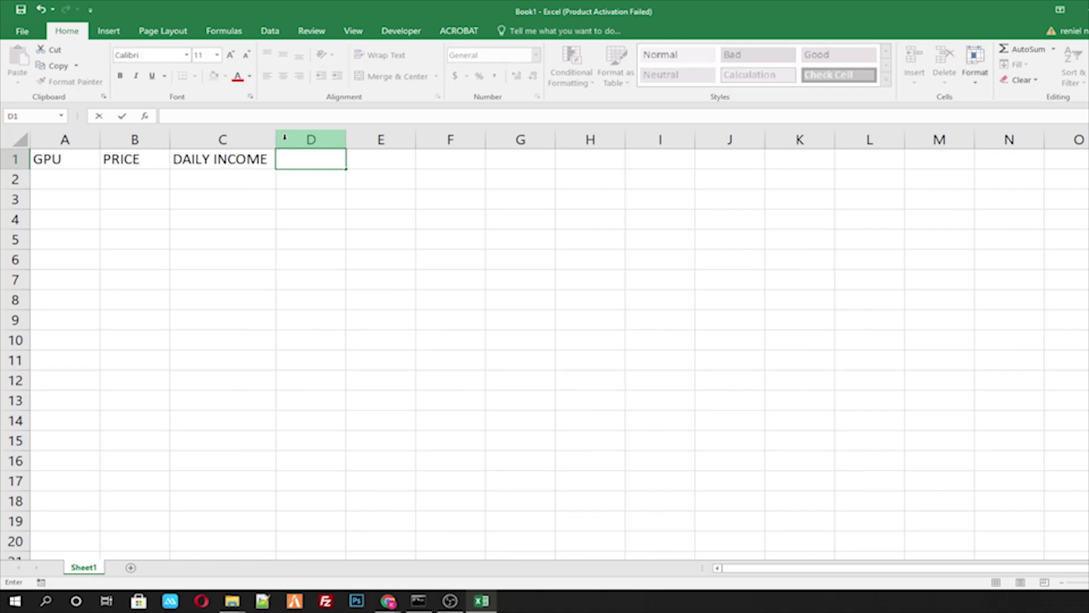
{"action": "type", "text": "WATTAGE"}
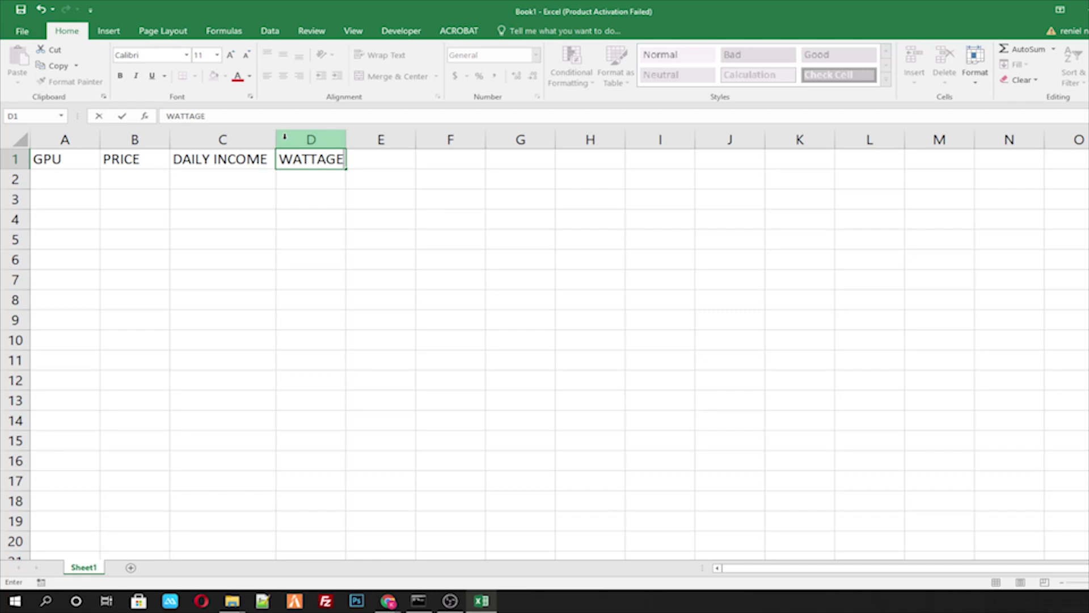
{"action": "left_click", "coordinate": [384, 161]}
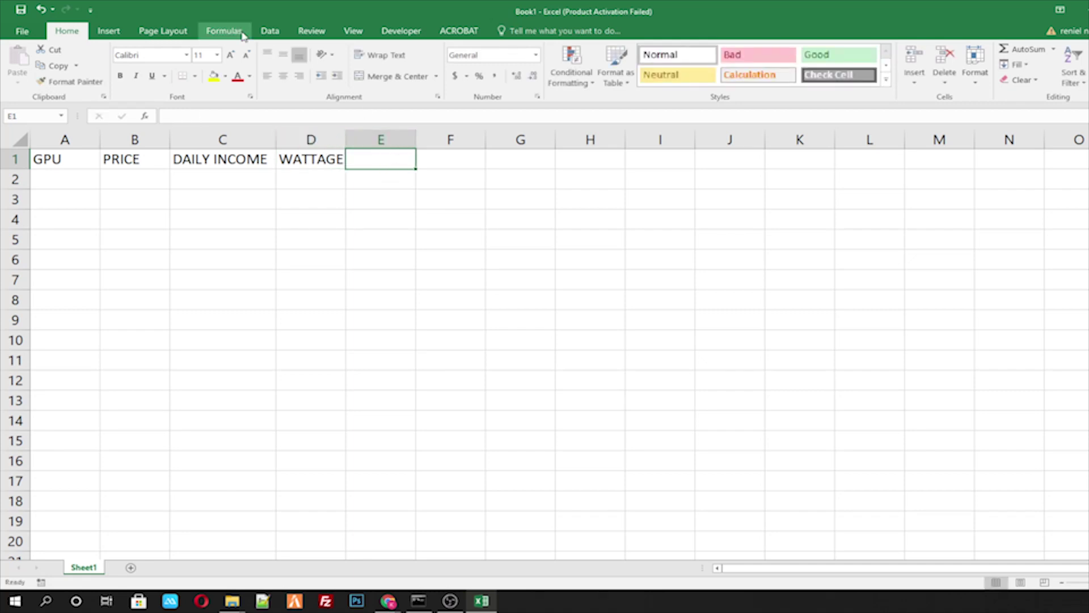
{"action": "type", "text": "ELEC"}
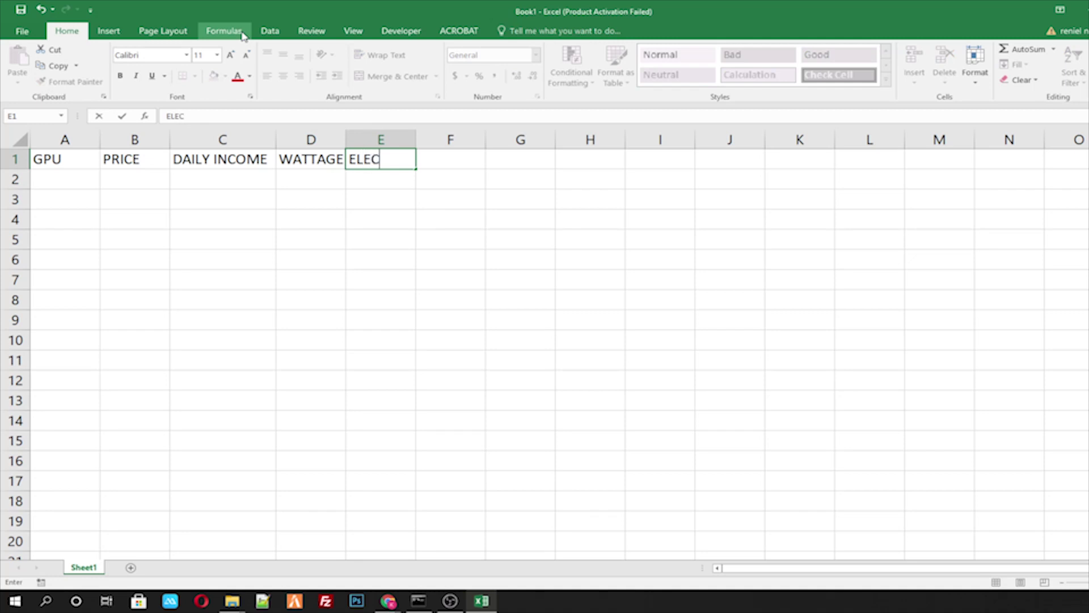
{"action": "type", "text": "TRICITY COST"}
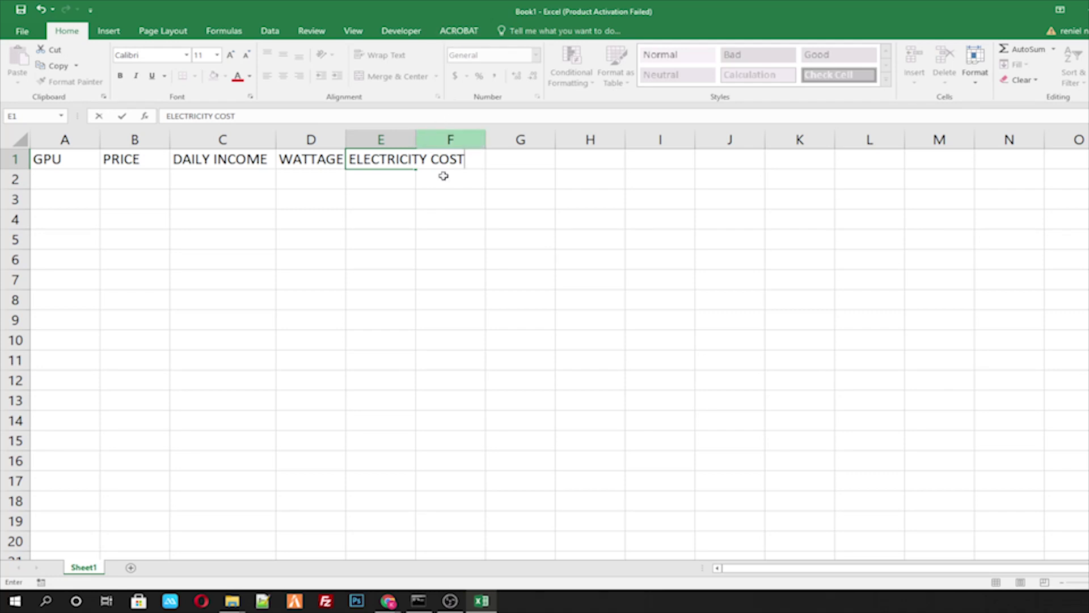
{"action": "left_click", "coordinate": [445, 199]}
{"action": "double_click", "coordinate": [415, 139]}
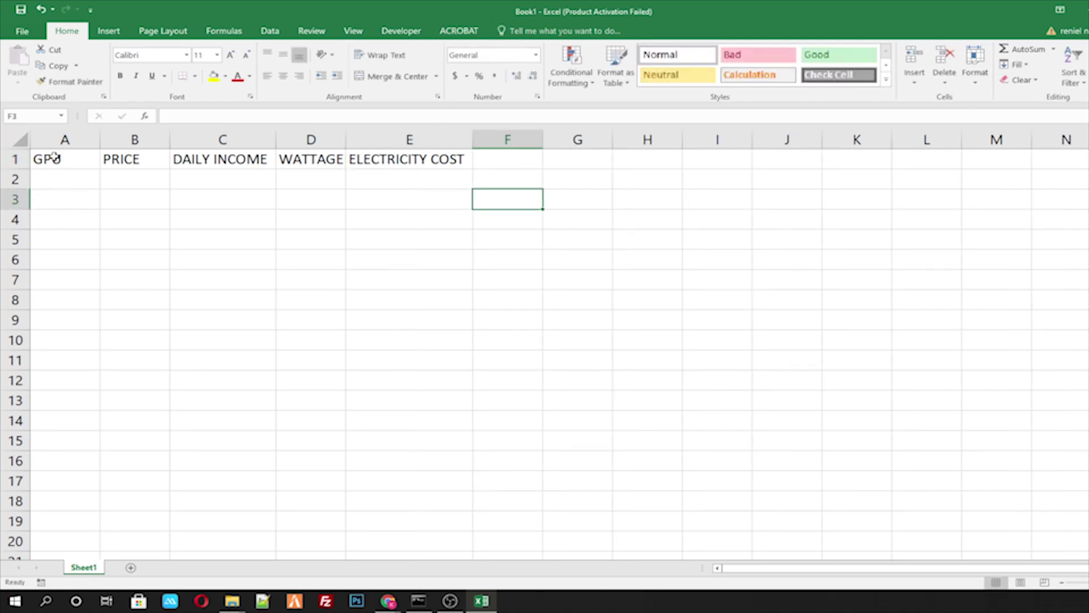
Fill the header cells A1:E1 with green
{"action": "left_click_drag", "start_coordinate": [52, 157], "coordinate": [468, 159]}
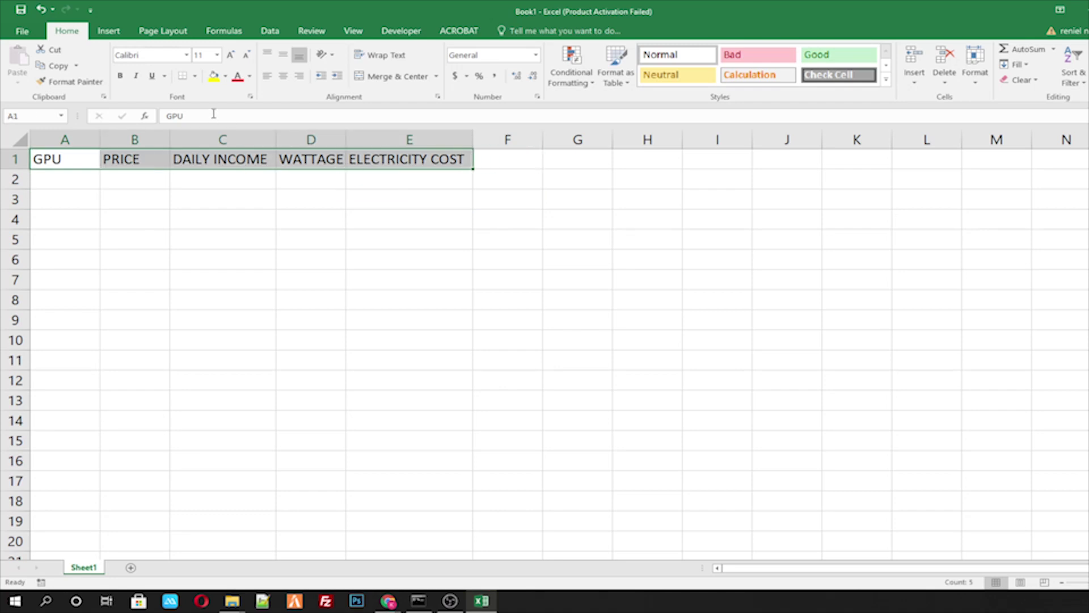
{"action": "left_click", "coordinate": [226, 76]}
{"action": "left_click", "coordinate": [328, 104]}
Enter GTX 1660 SUPER as the first GPU in A2 and fit column A to its text
{"action": "left_click", "coordinate": [80, 182]}
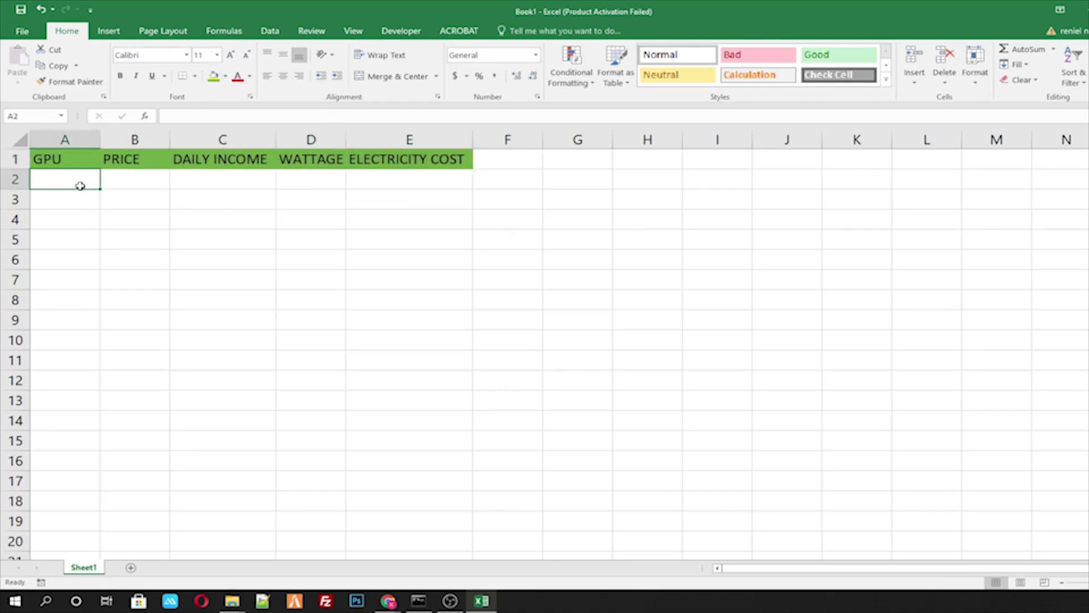
{"action": "type", "text": "166"}
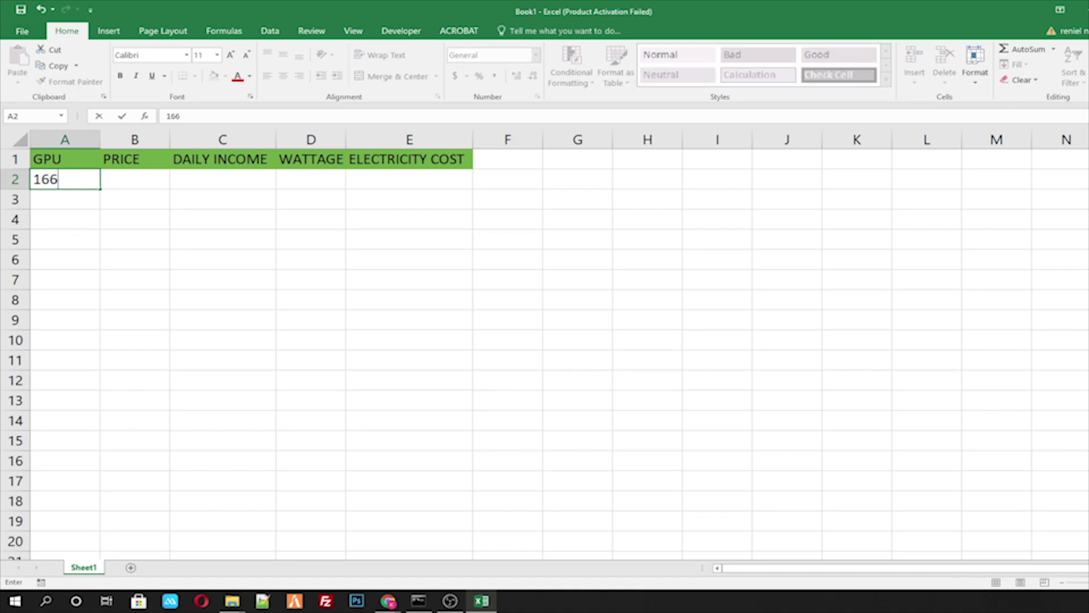
{"action": "type", "text": "0"}
{"action": "key", "text": "BackSpace"}
{"action": "key", "text": "BackSpace"}
{"action": "key", "text": "BackSpace"}
{"action": "key", "text": "BackSpace"}
{"action": "type", "text": "GTC"}
{"action": "key", "text": "BackSpace"}
{"action": "type", "text": "X 1660 S"}
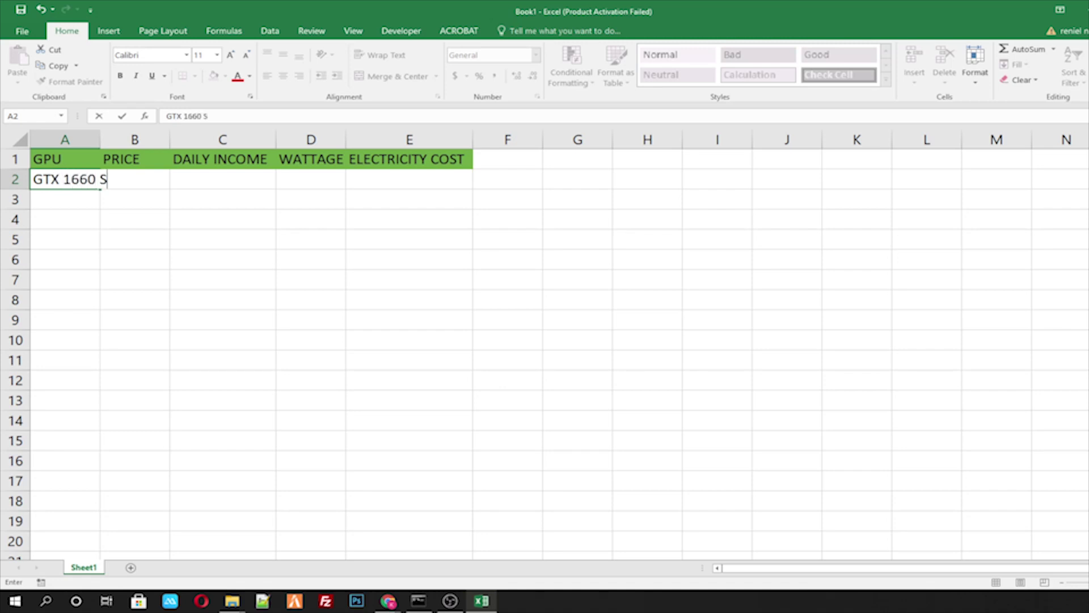
{"action": "type", "text": "UPER"}
{"action": "key", "text": "Return"}
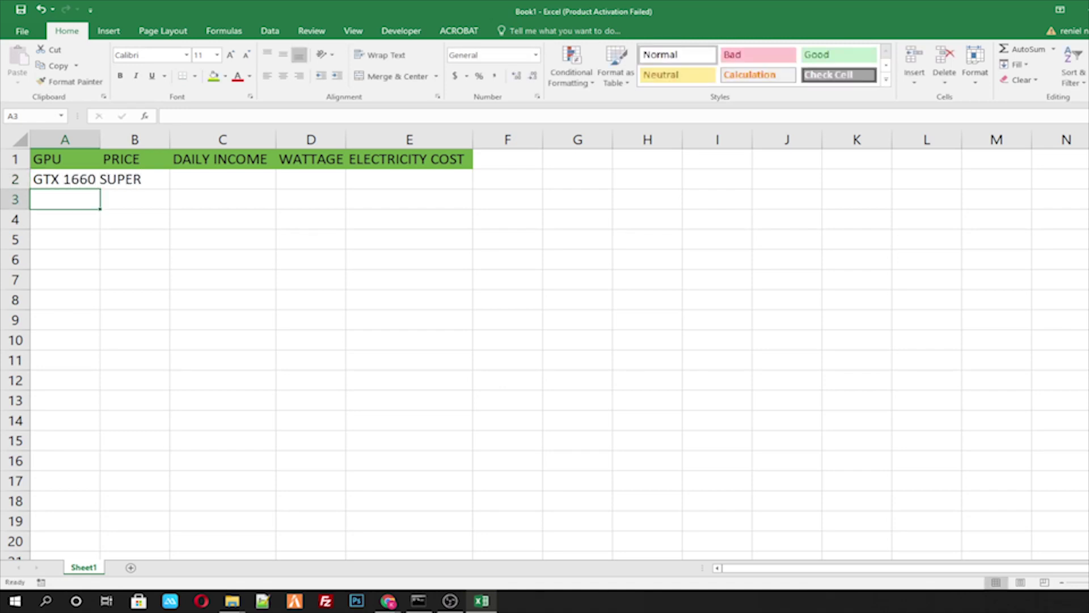
{"action": "double_click", "coordinate": [101, 138]}
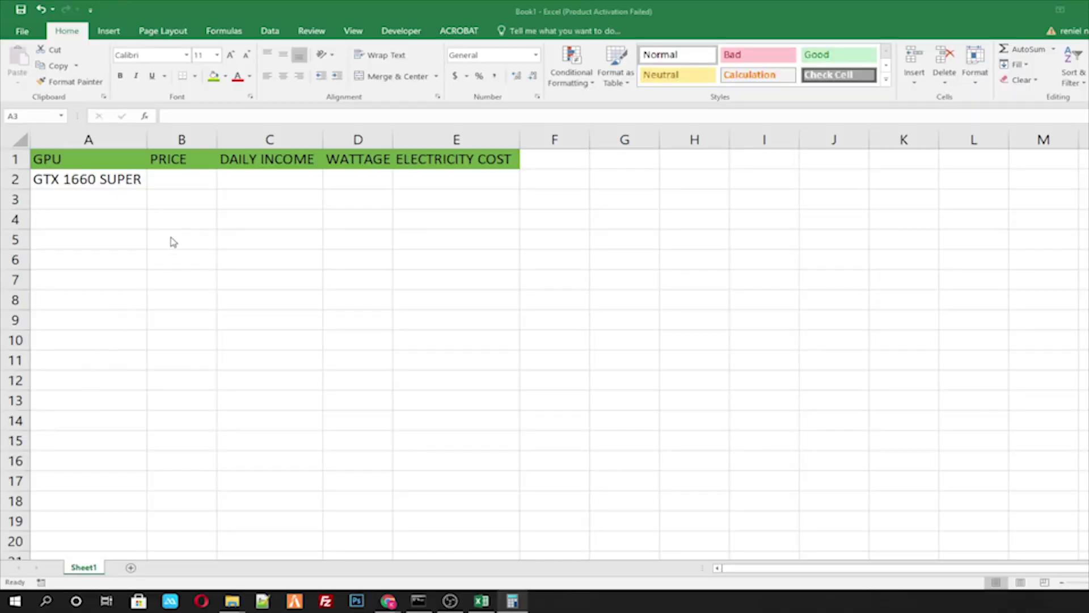
{"action": "key", "text": "alt+Tab"}
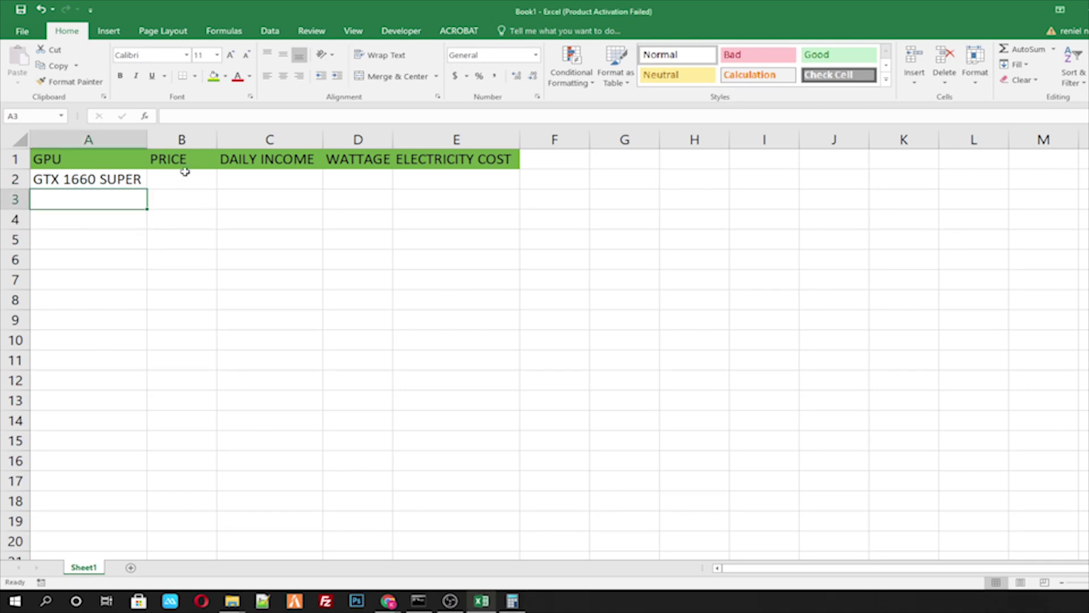
{"action": "left_click", "coordinate": [180, 179]}
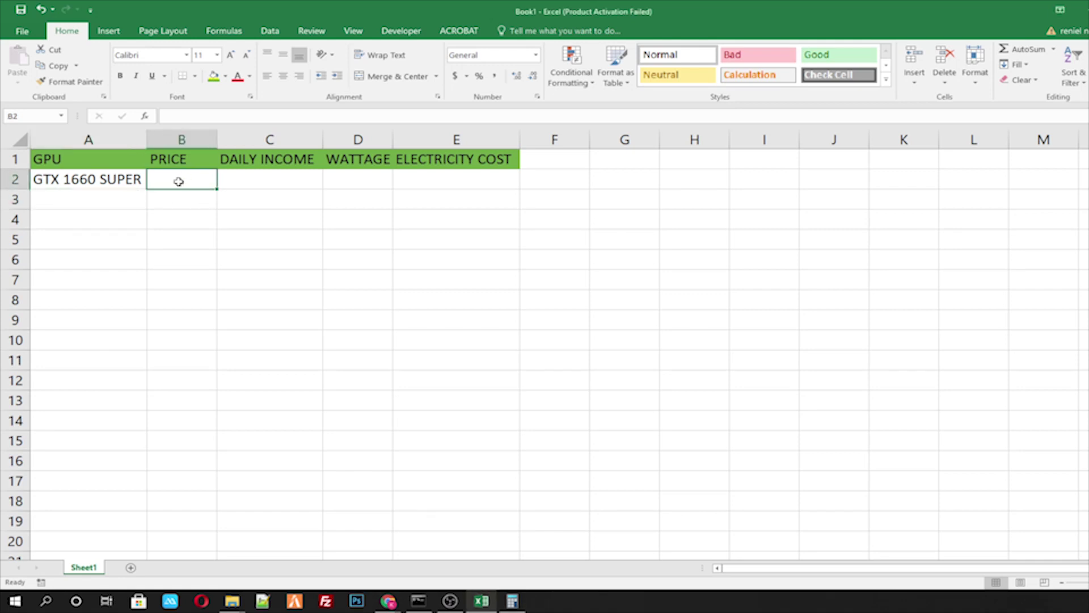
{"action": "type", "text": "$3"}
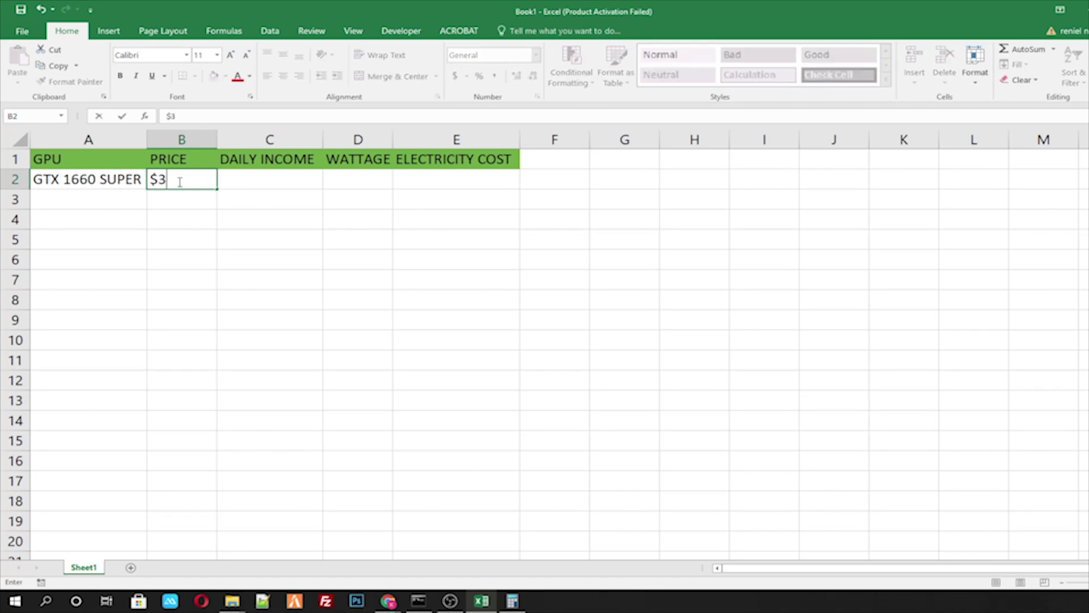
{"action": "type", "text": "29"}
{"action": "key", "text": "BackSpace"}
{"action": "key", "text": "BackSpace"}
{"action": "key", "text": "BackSpace"}
{"action": "key", "text": "BackSpace"}
Change the header in B1 to PRICE ($) and enter 326.9 as the GTX 1660 SUPER's price in B2
{"action": "double_click", "coordinate": [196, 161]}
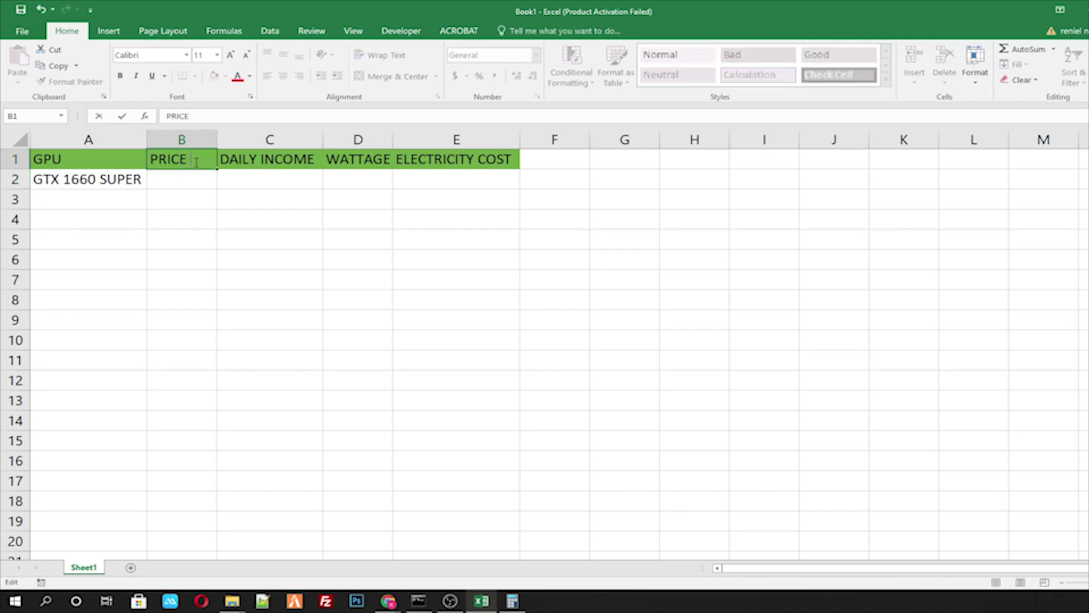
{"action": "type", "text": "($"}
{"action": "left_click", "coordinate": [173, 182]}
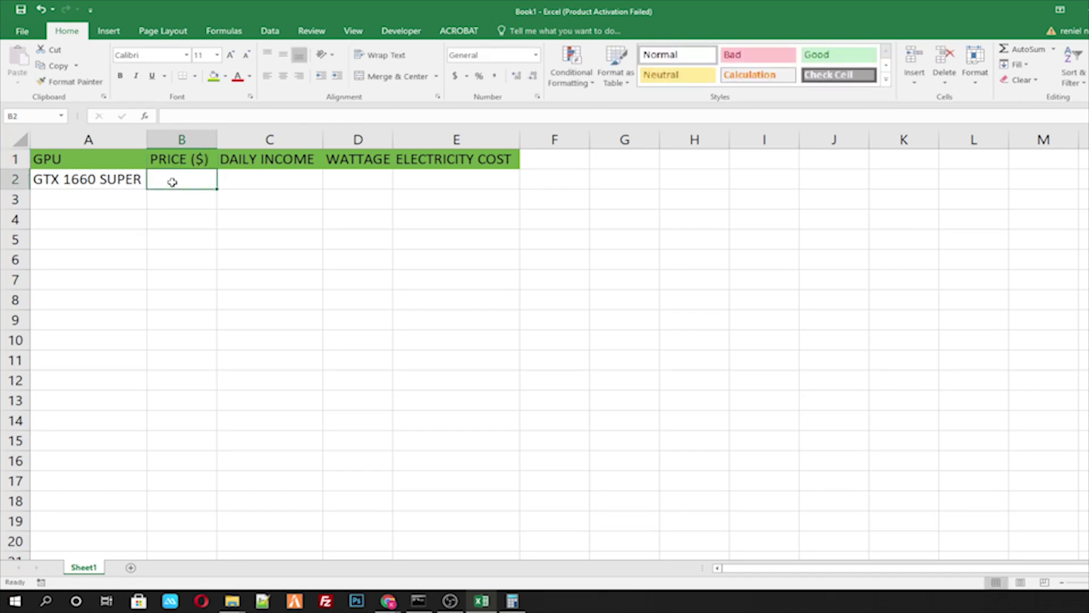
{"action": "type", "text": "326"}
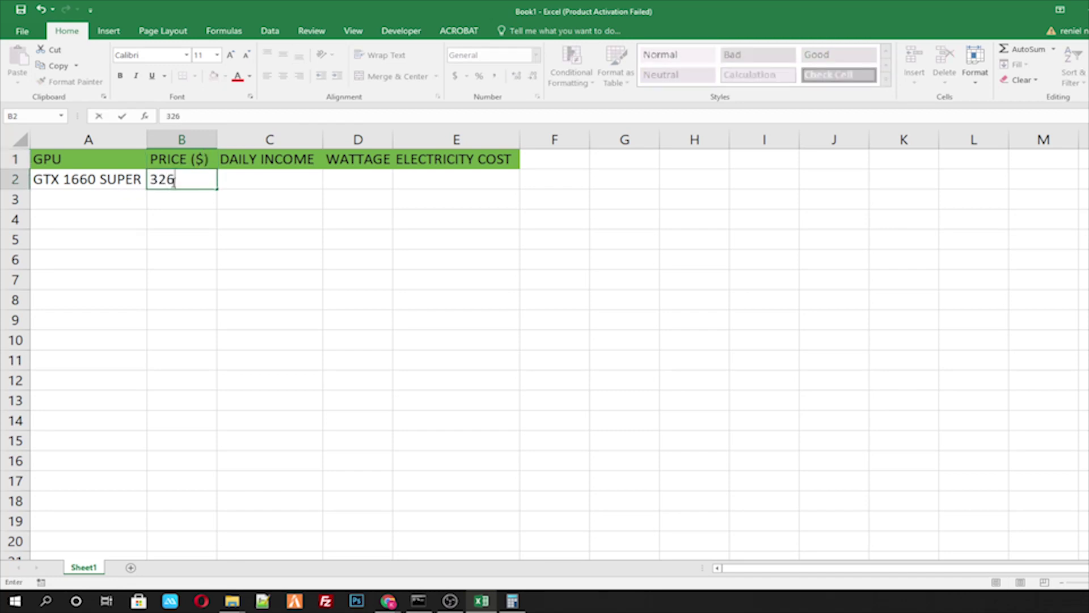
{"action": "type", "text": ".9"}
{"action": "key", "text": "Return"}
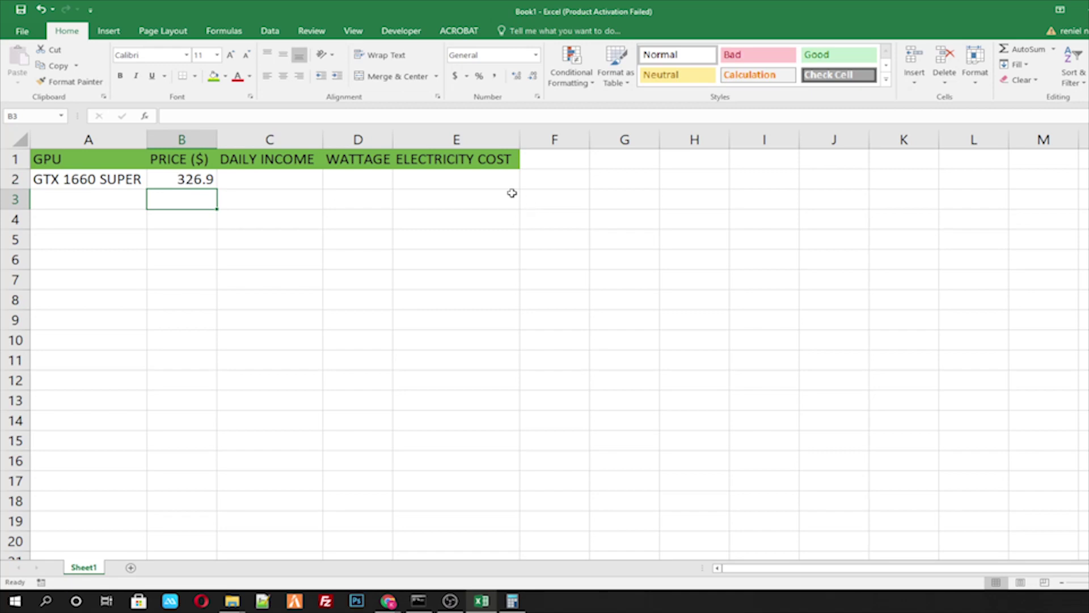
Enter 326.9 in F2 and fill it down through F6
{"action": "left_click", "coordinate": [566, 179]}
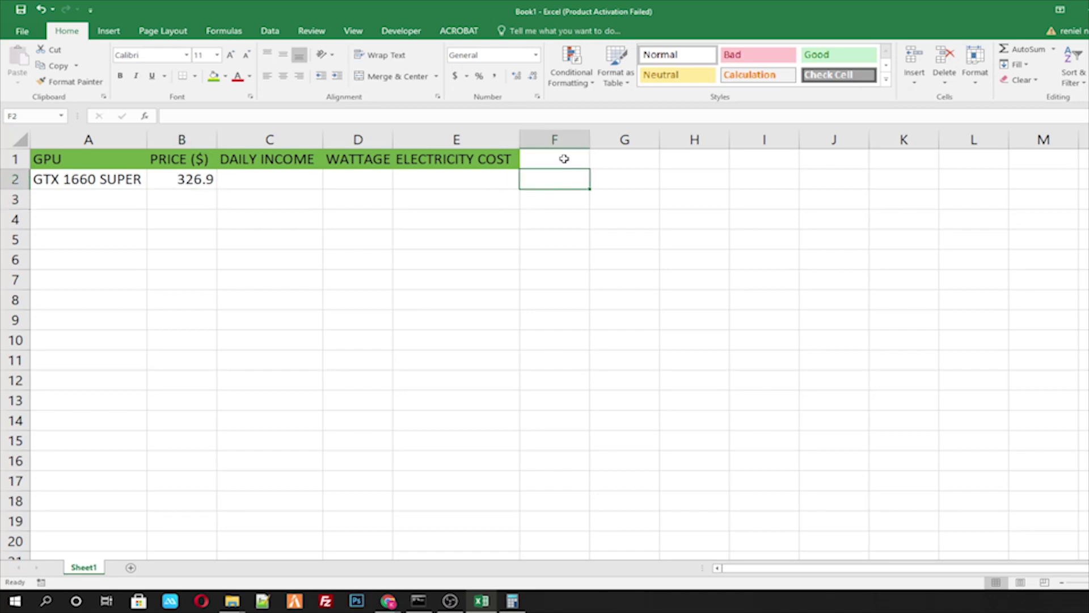
{"action": "type", "text": "32"}
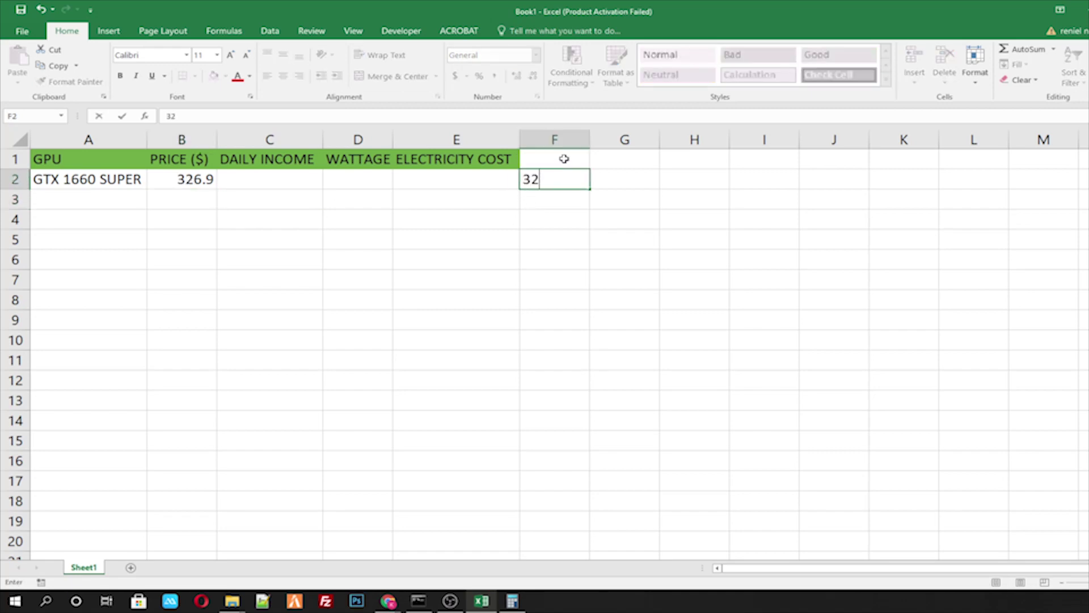
{"action": "key", "text": "BackSpace"}
{"action": "key", "text": "BackSpace"}
{"action": "type", "text": "326.9*5"}
{"action": "key", "text": "Return"}
{"action": "key", "text": "Return"}
{"action": "left_click", "coordinate": [573, 181]}
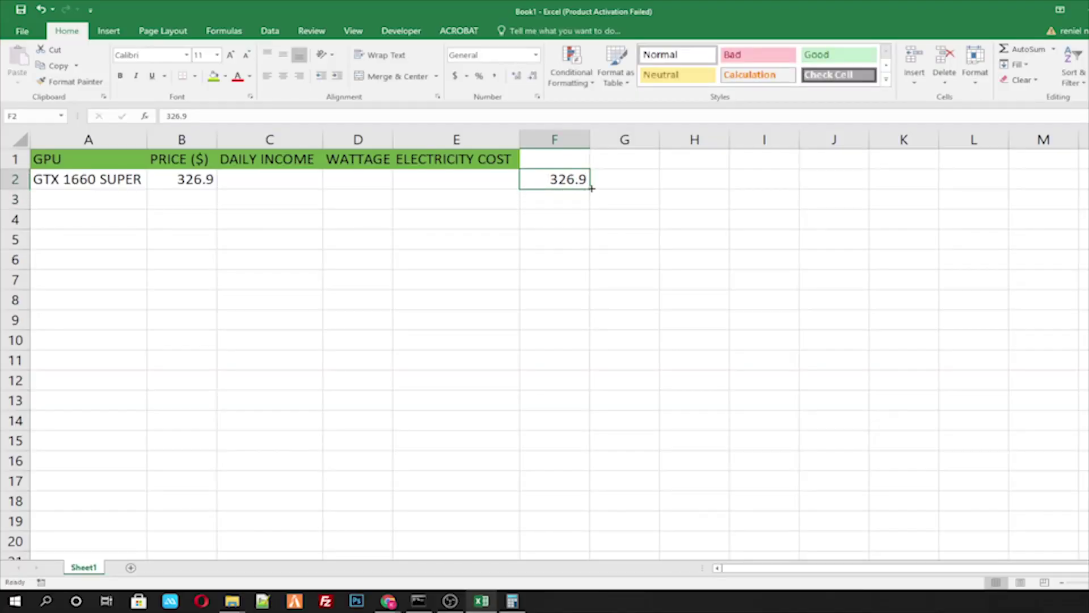
{"action": "left_click_drag", "start_coordinate": [591, 188], "coordinate": [588, 263]}
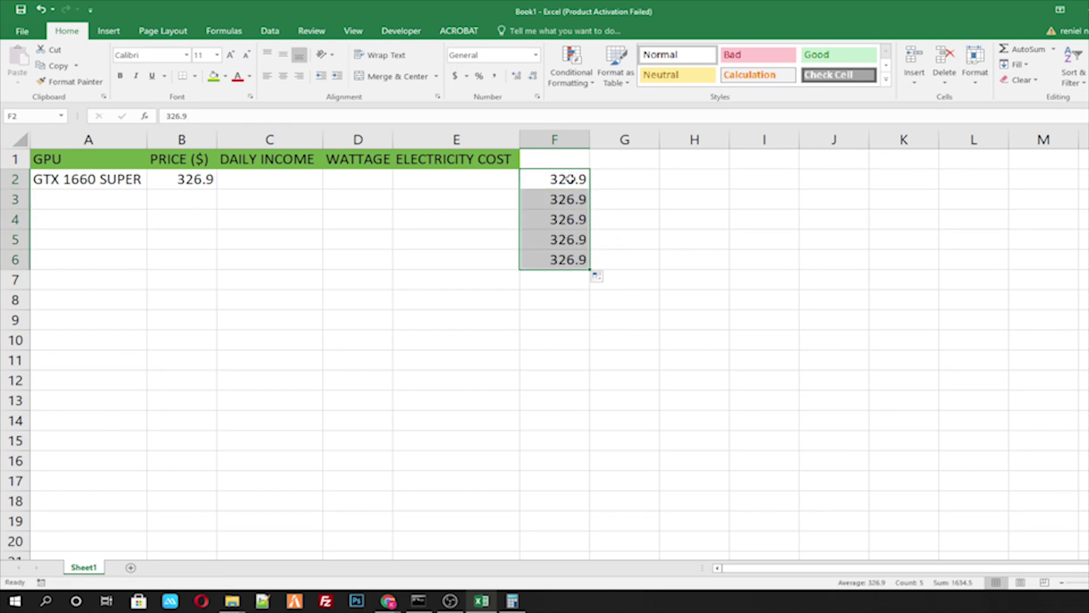
Try to total the prices in F2:F6 with a SUM formula in F7
{"action": "left_click", "coordinate": [567, 286]}
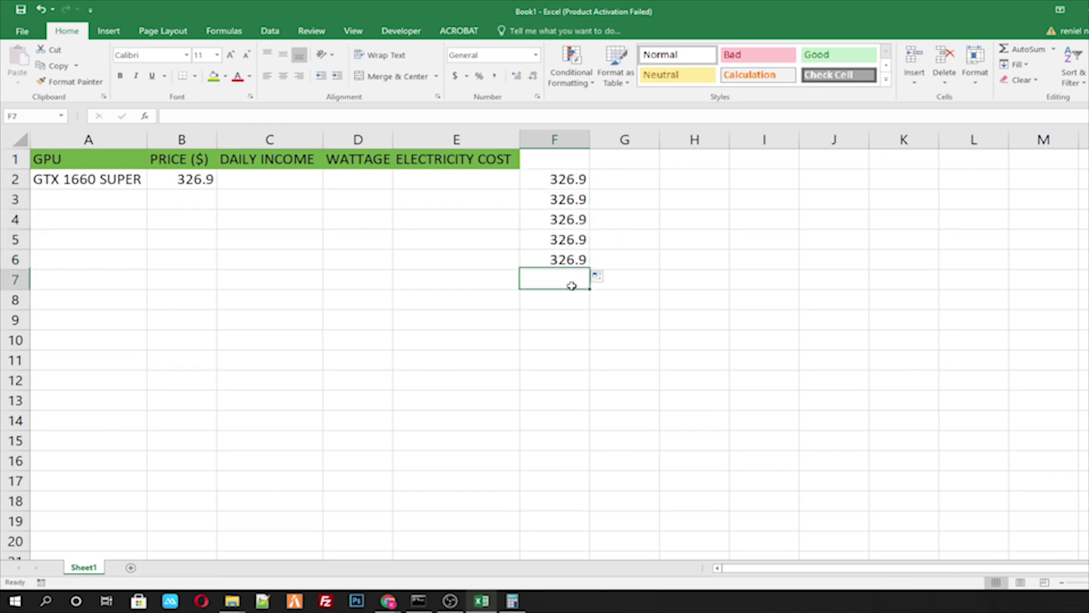
{"action": "type", "text": "=SUM"}
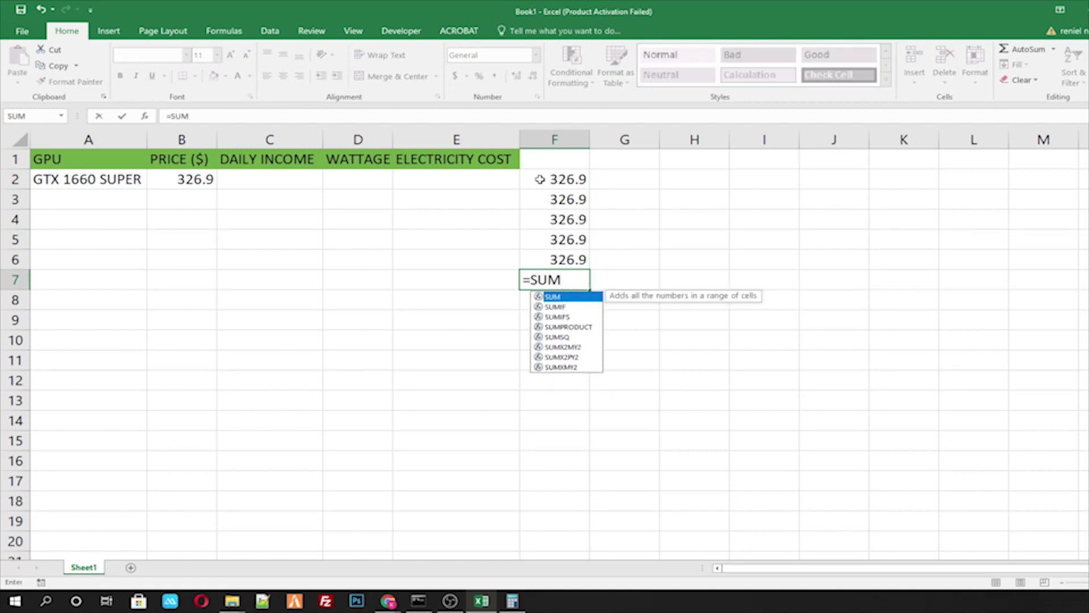
{"action": "left_click_drag", "start_coordinate": [547, 172], "coordinate": [546, 262]}
Total the five prices in F2:F6 with a SUM formula in F7
{"action": "left_click", "coordinate": [561, 279]}
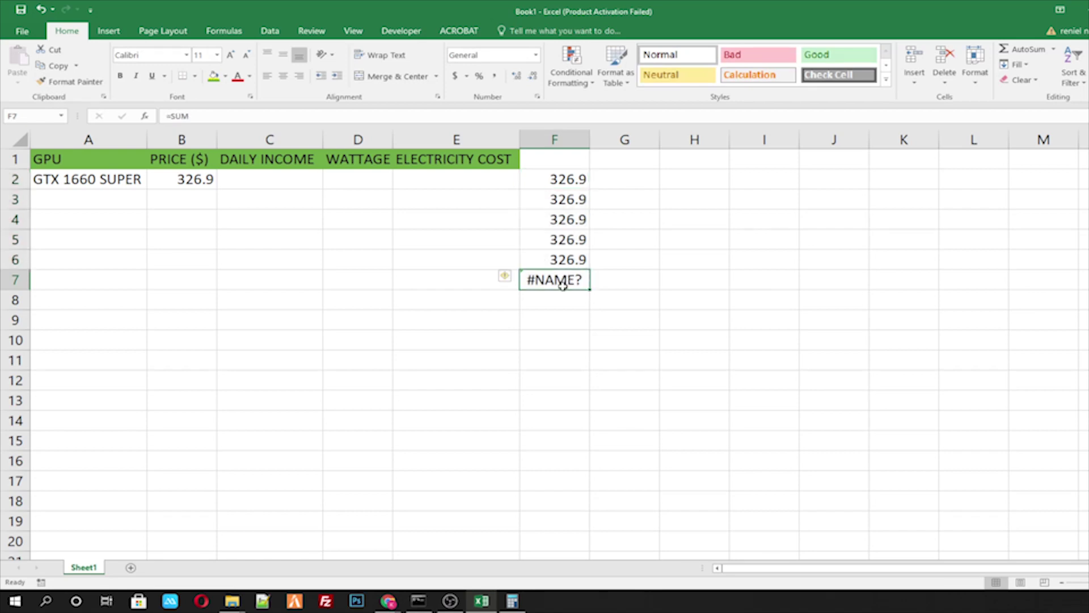
{"action": "type", "text": "=S"}
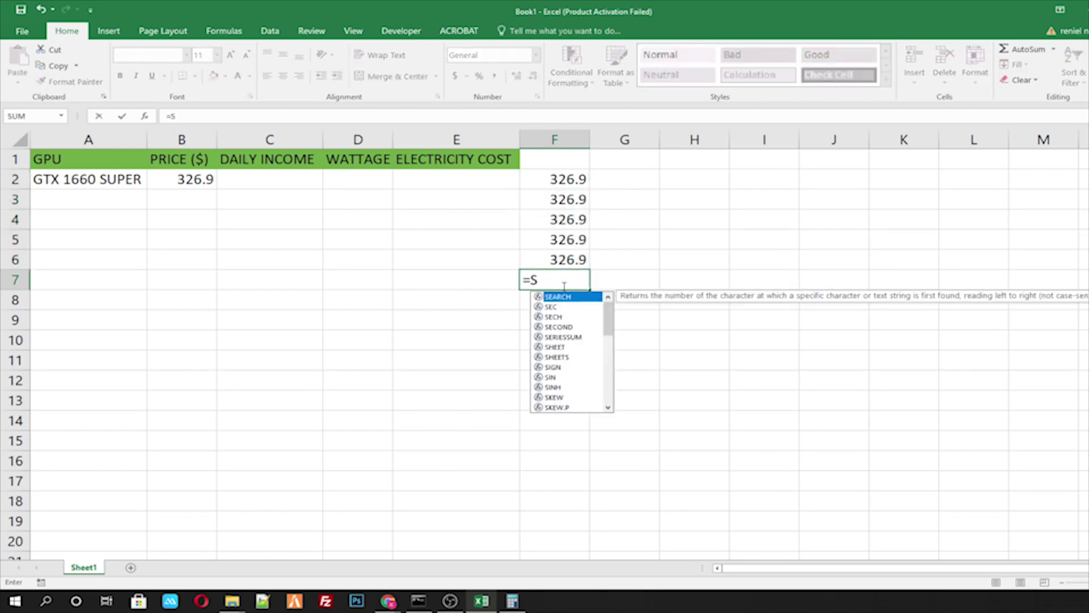
{"action": "type", "text": "UM("}
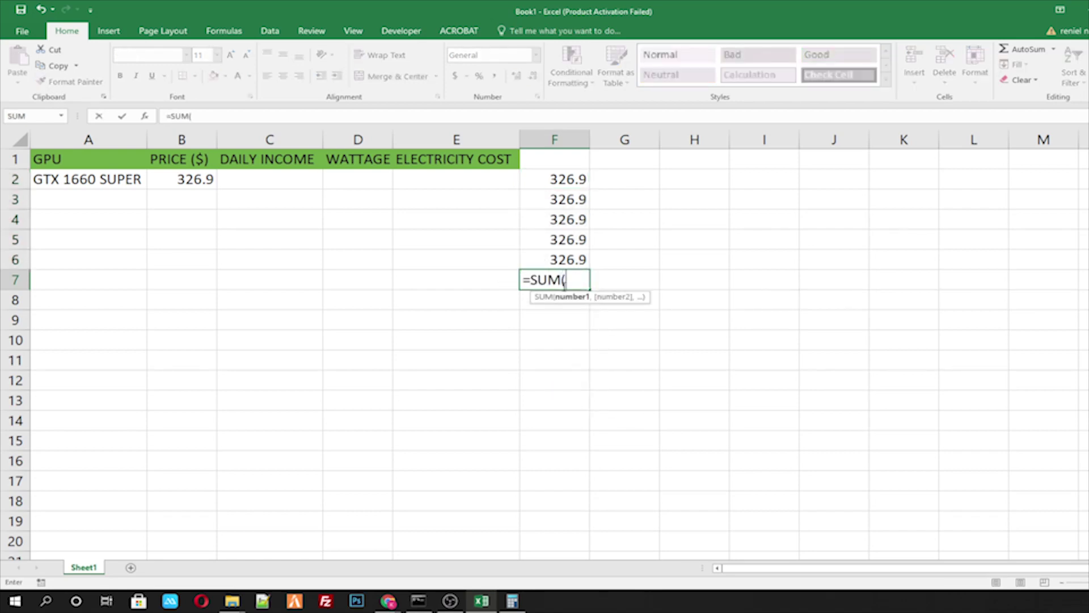
{"action": "left_click_drag", "start_coordinate": [562, 179], "coordinate": [567, 257]}
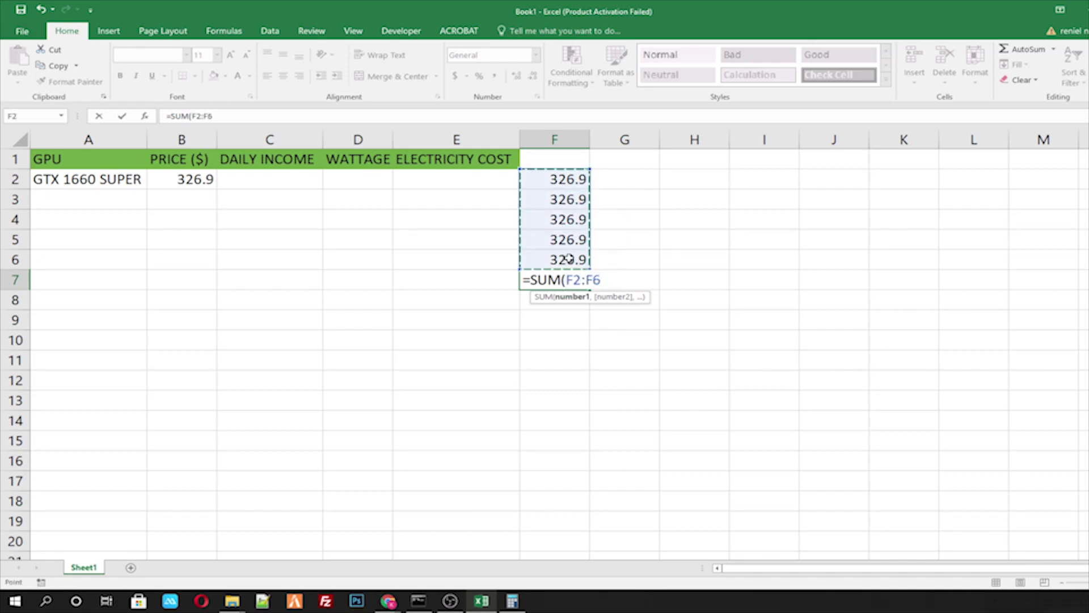
{"action": "key", "text": "Return"}
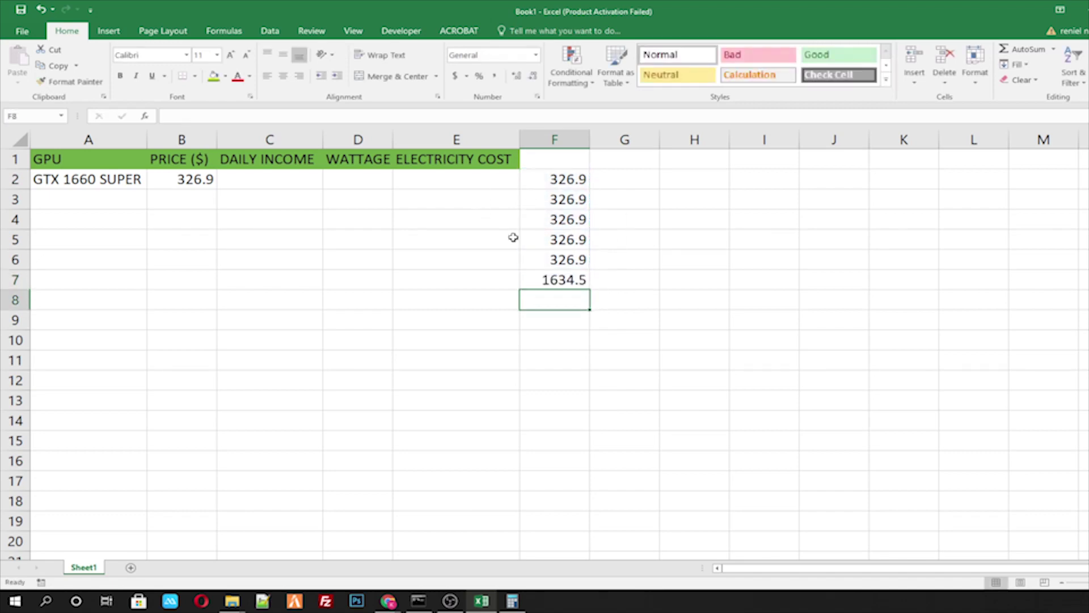
{"action": "left_click", "coordinate": [557, 279]}
Set the GTX 1660 SUPER's price in B2 to 1634
{"action": "left_click", "coordinate": [191, 179]}
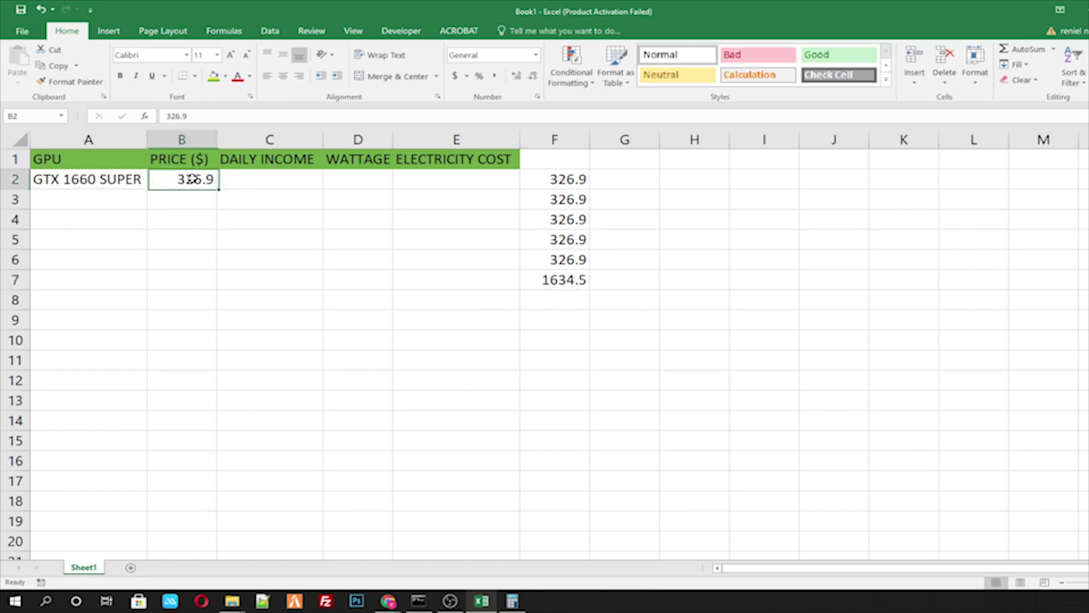
{"action": "type", "text": "163"}
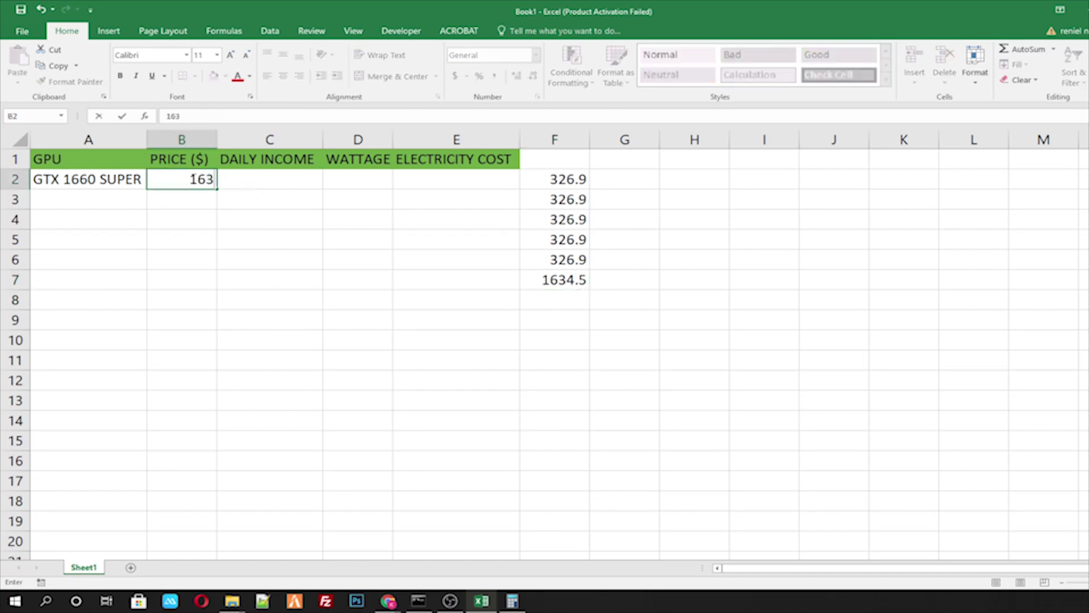
{"action": "type", "text": "4"}
{"action": "key", "text": "Return"}
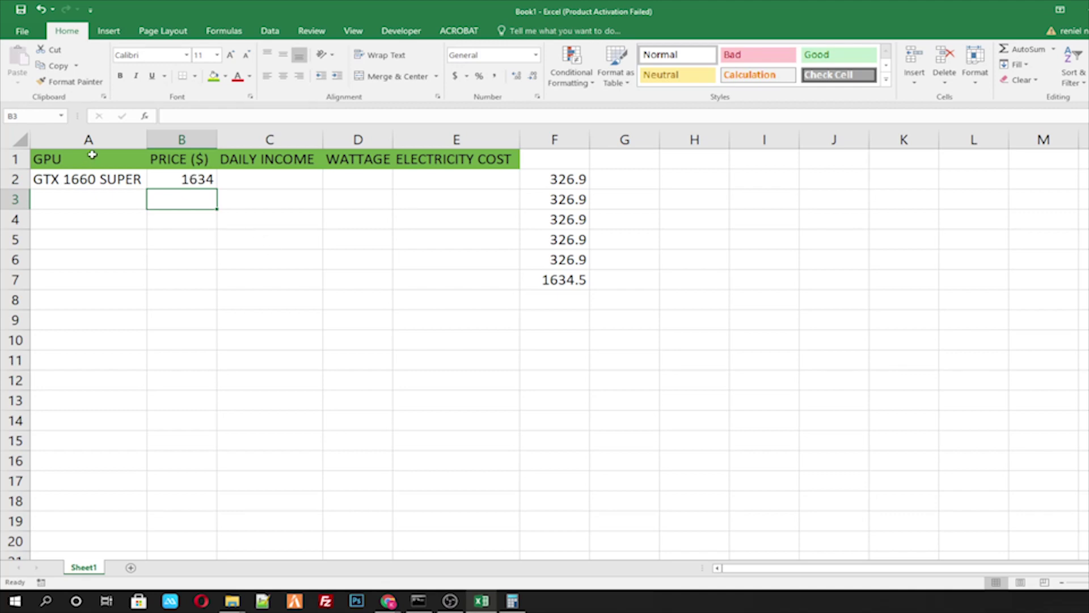
Add MSI B360 in A3 with a price of 83 in B3
{"action": "left_click", "coordinate": [89, 208]}
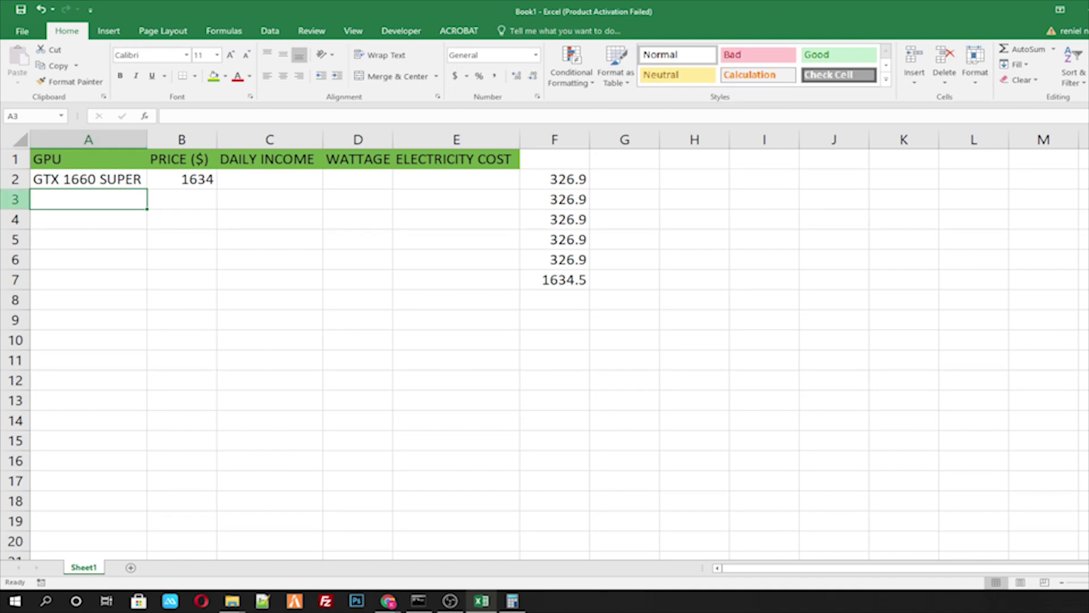
{"action": "type", "text": "M"}
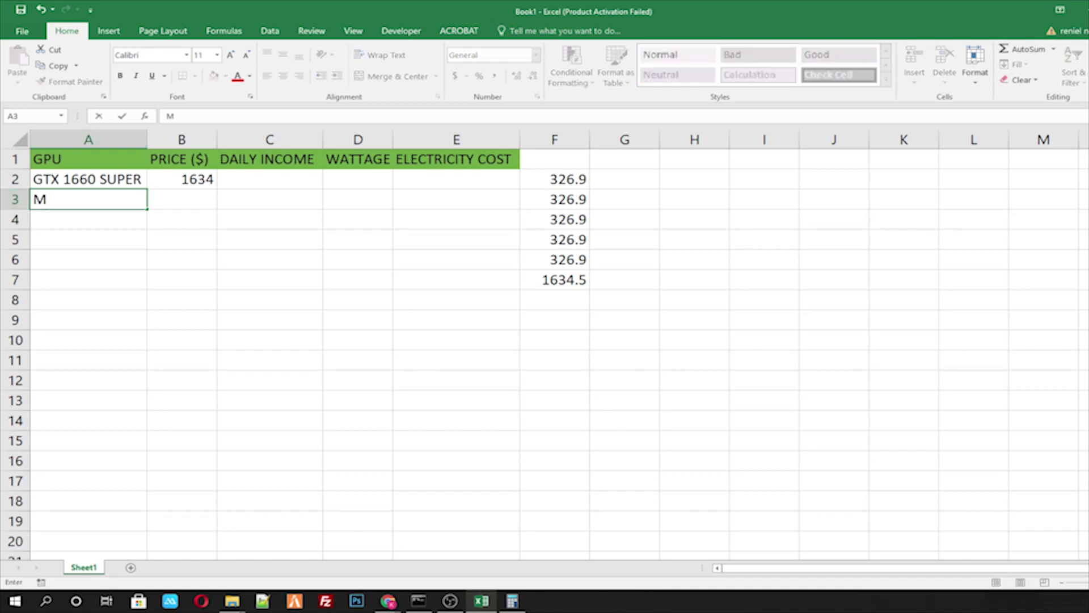
{"action": "key", "text": "BackSpace"}
{"action": "type", "text": "MSI B360"}
{"action": "key", "text": "Tab"}
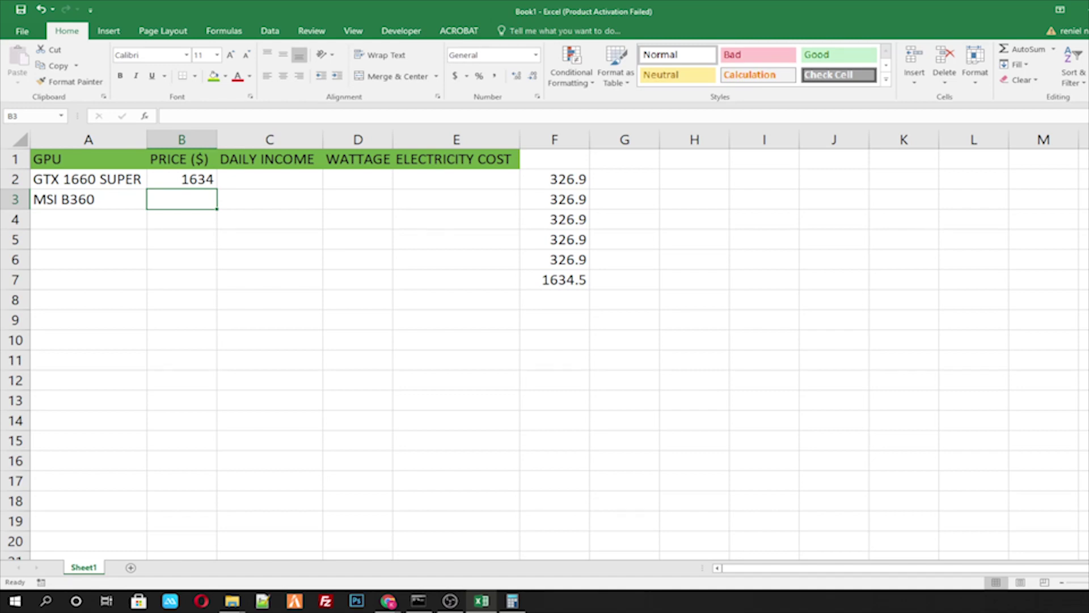
{"action": "key", "text": "alt+Tab"}
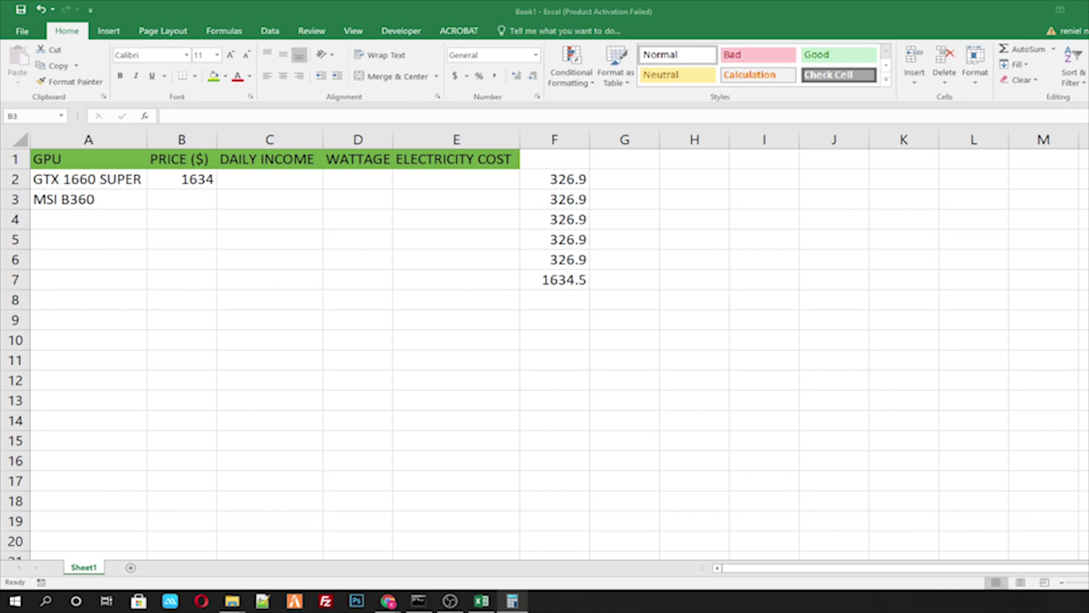
{"action": "left_click", "coordinate": [197, 204]}
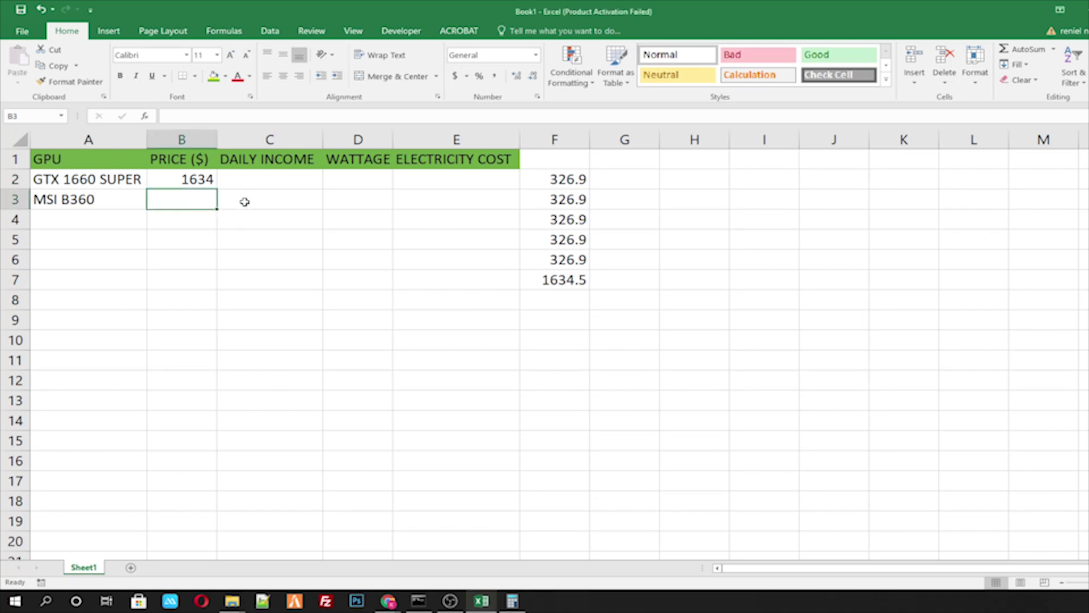
{"action": "type", "text": "83"}
{"action": "key", "text": "Return"}
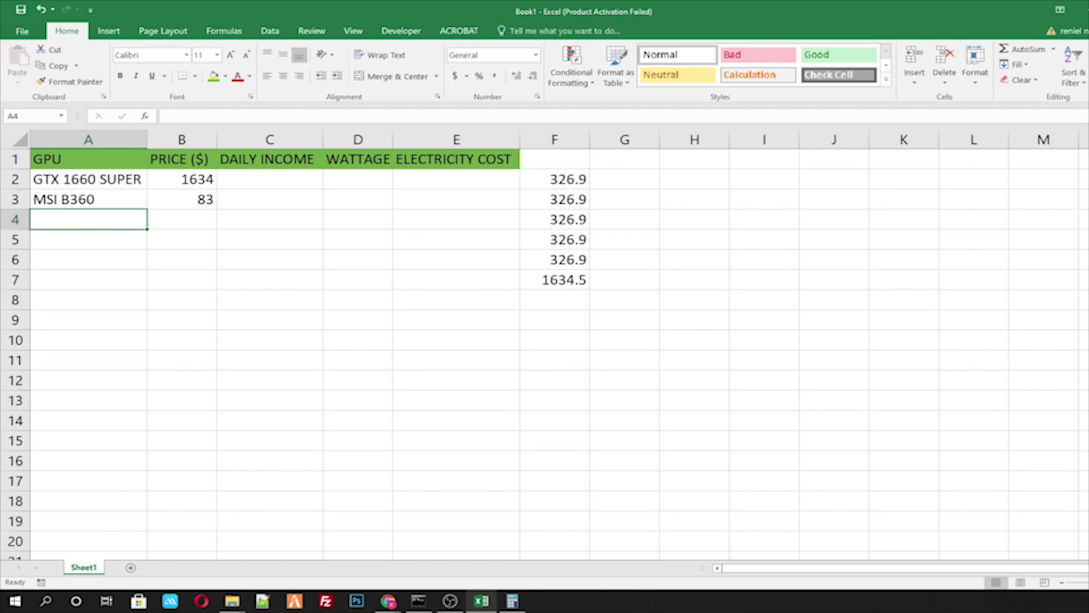
Enter 55 as a price in B4 and label the row PSU in A4
{"action": "key", "text": "alt+Tab"}
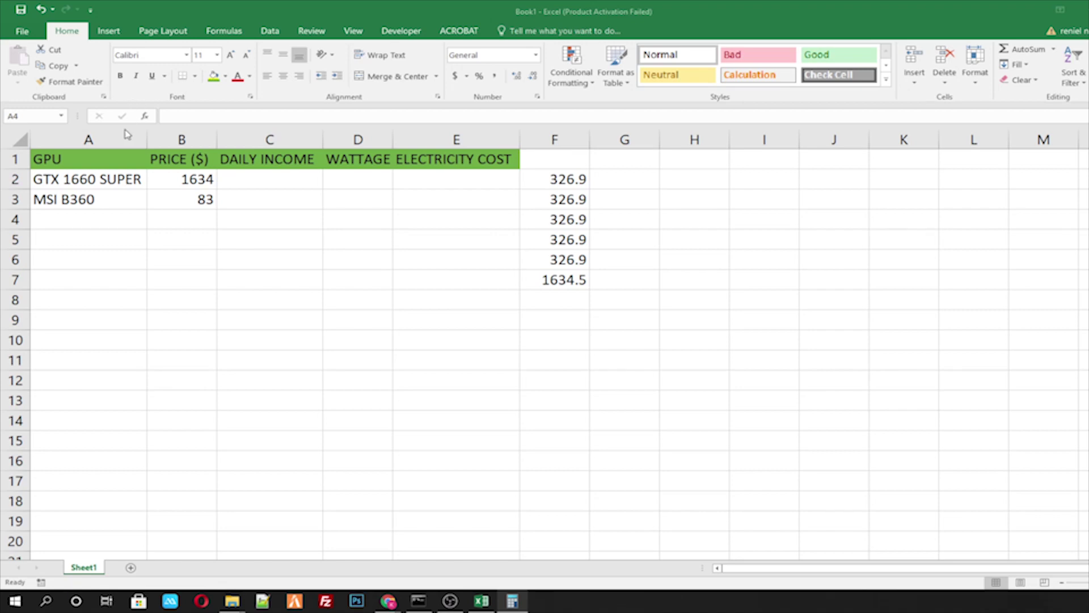
{"action": "key", "text": "alt+Tab"}
{"action": "left_click", "coordinate": [195, 221]}
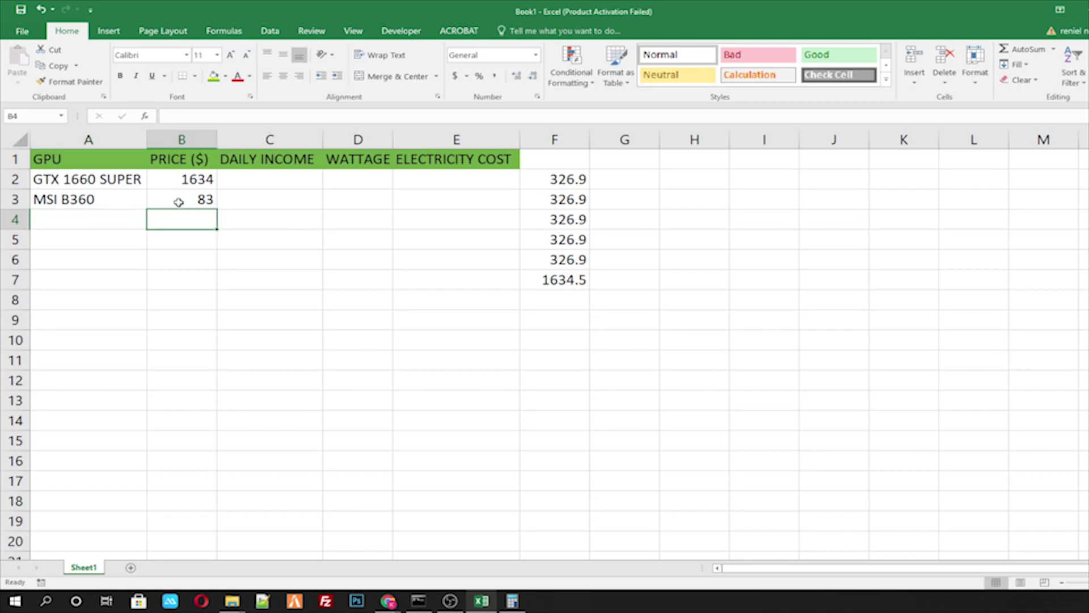
{"action": "type", "text": "55"}
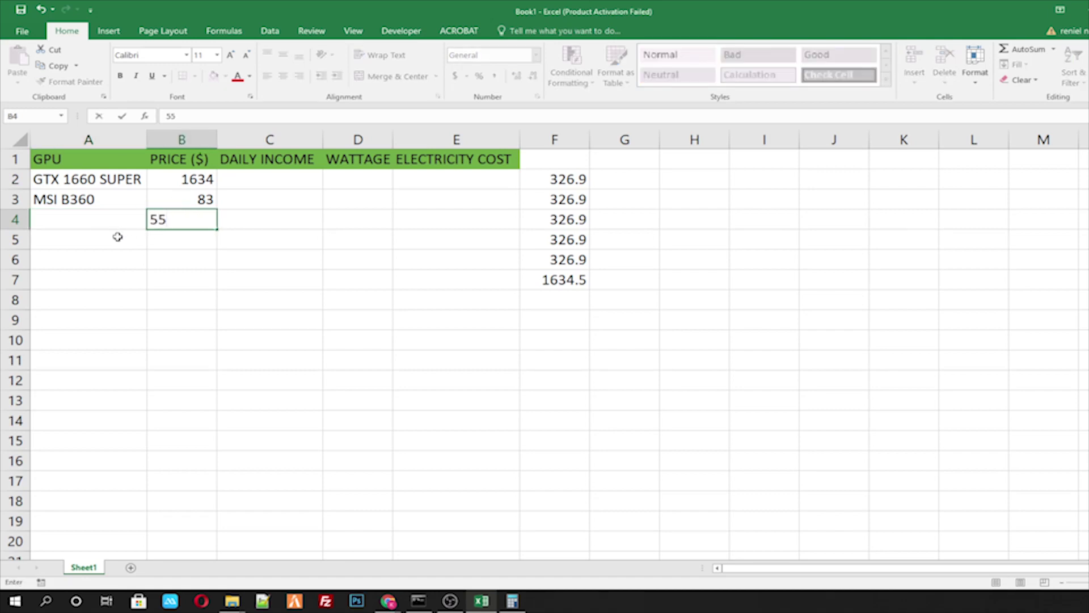
{"action": "left_click", "coordinate": [112, 225]}
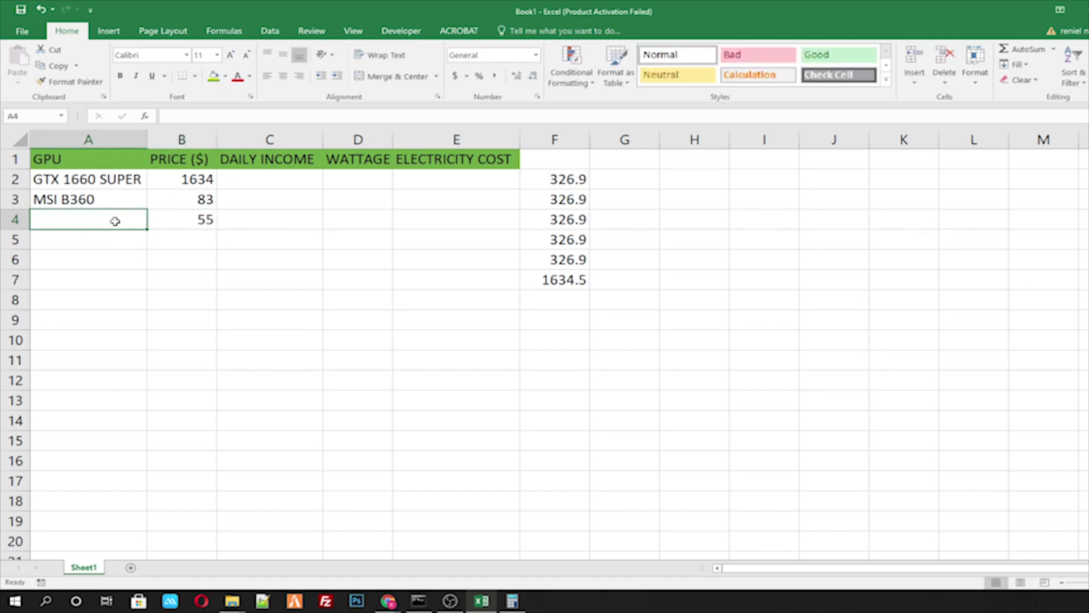
{"action": "type", "text": "POWE"}
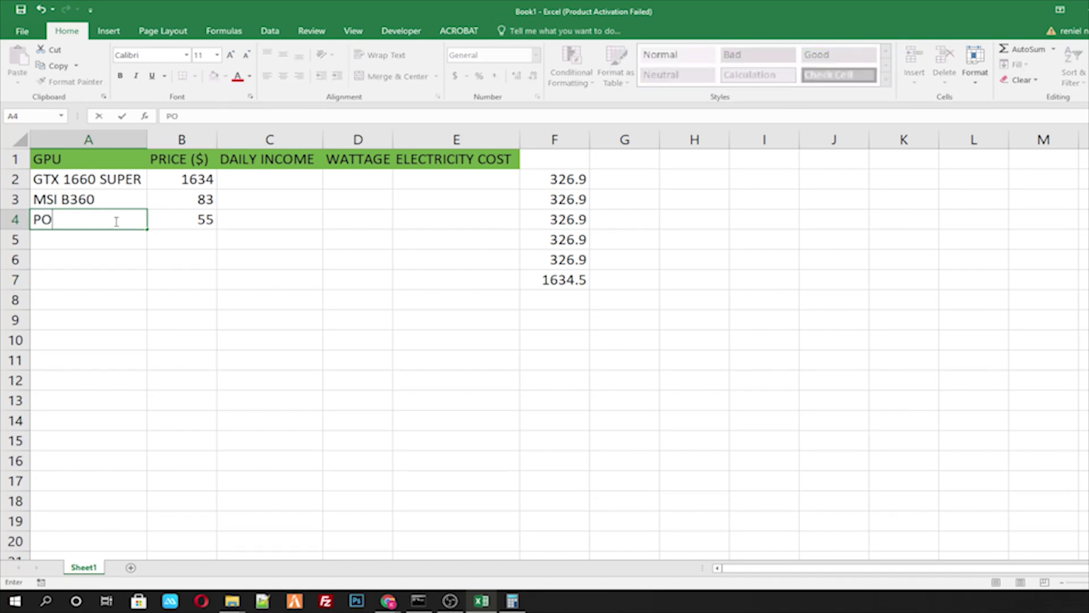
{"action": "key", "text": "BackSpace"}
{"action": "key", "text": "BackSpace"}
{"action": "key", "text": "BackSpace"}
{"action": "key", "text": "BackSpace"}
{"action": "type", "text": "PSU"}
{"action": "left_click", "coordinate": [109, 236]}
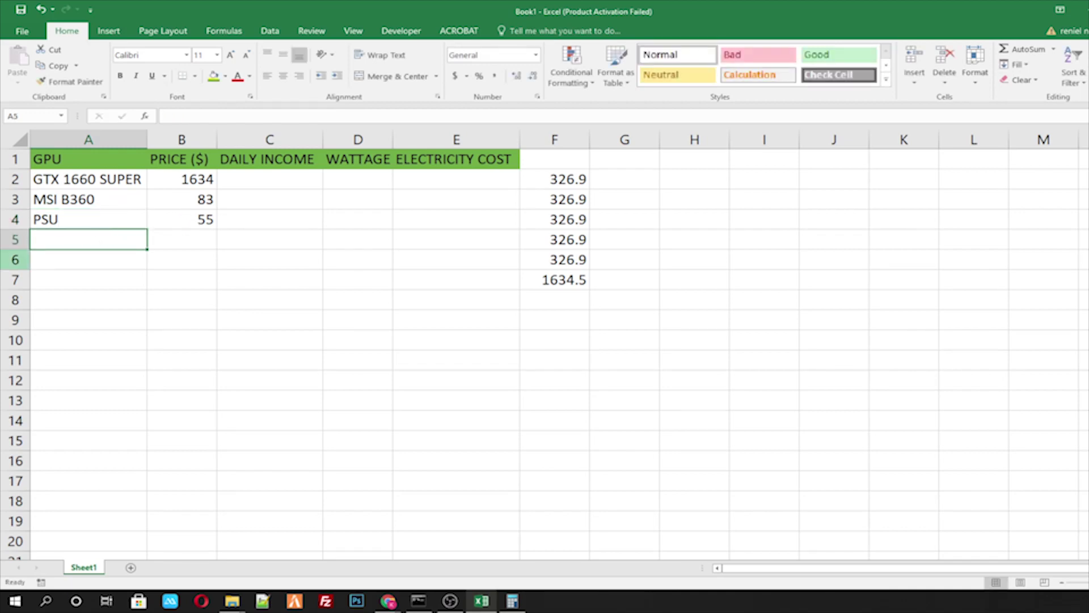
Add RAM in A5 with a price of 33 in B5
{"action": "left_click", "coordinate": [513, 601]}
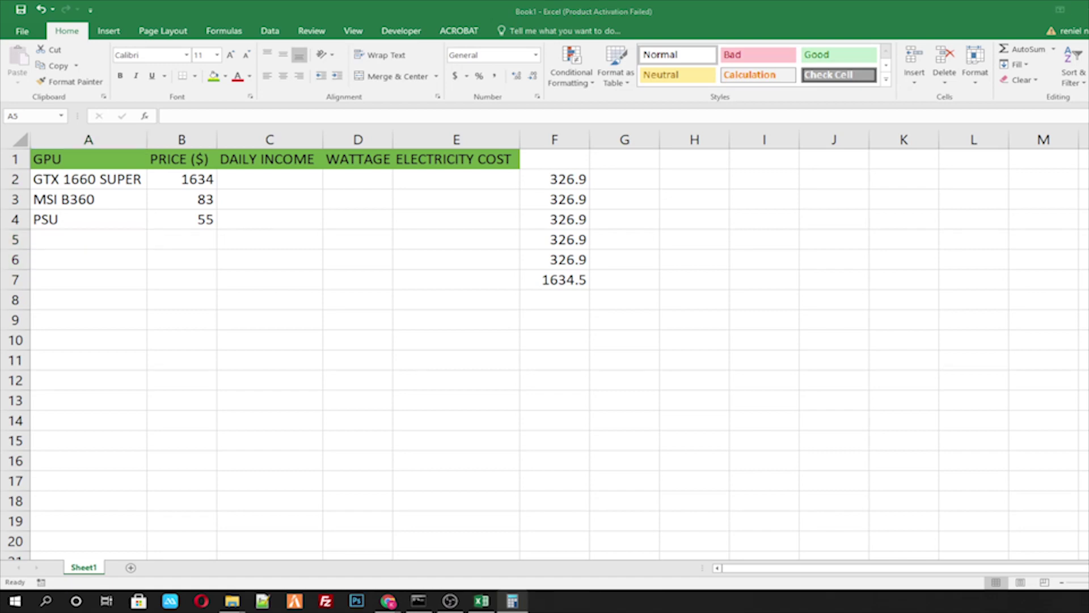
{"action": "left_click", "coordinate": [113, 239]}
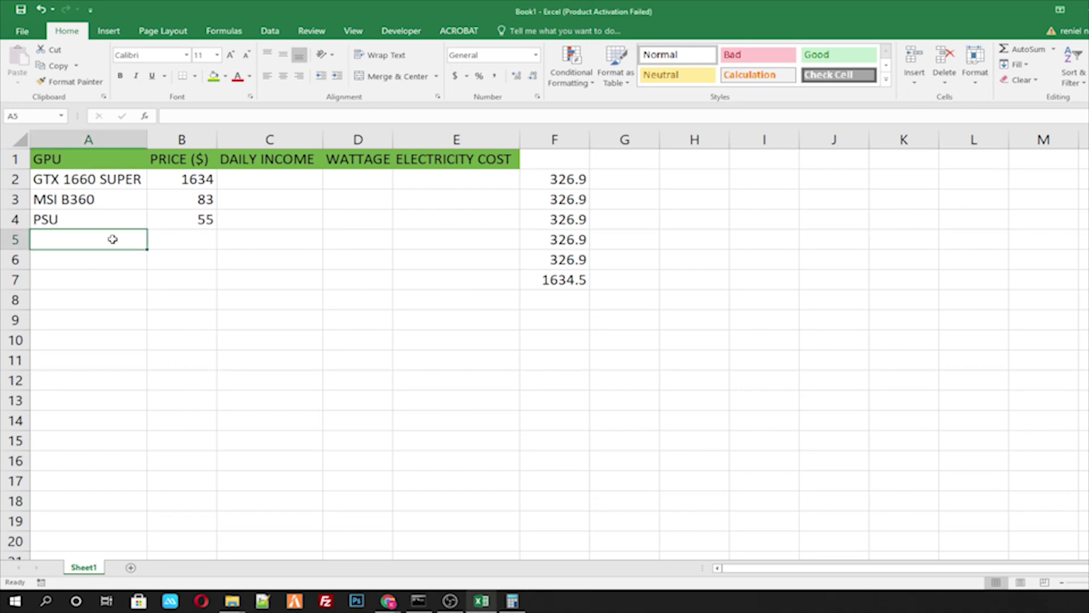
{"action": "type", "text": "RAM"}
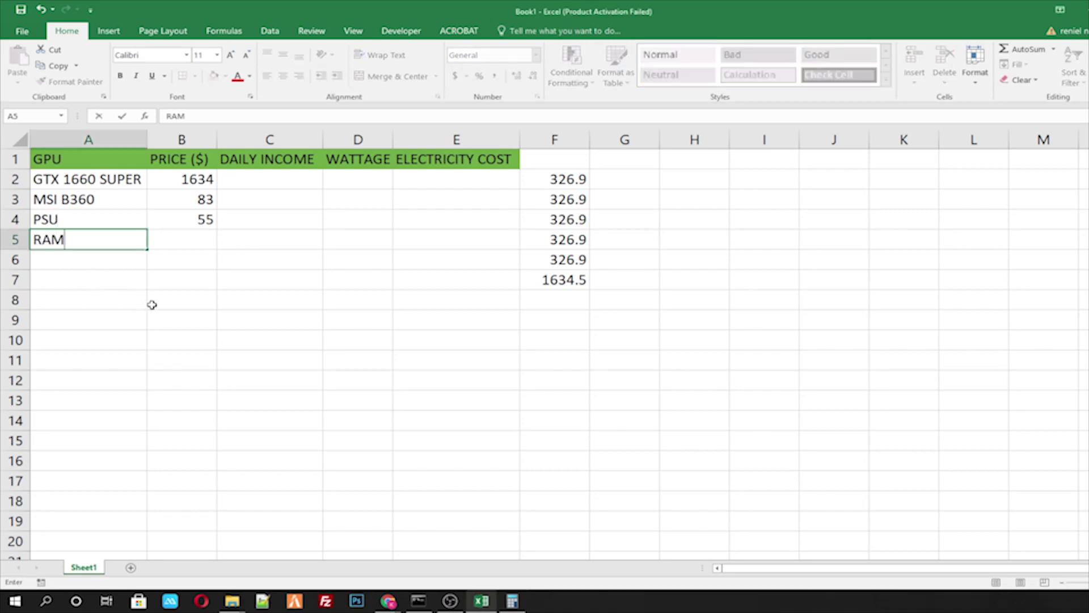
{"action": "left_click", "coordinate": [193, 234]}
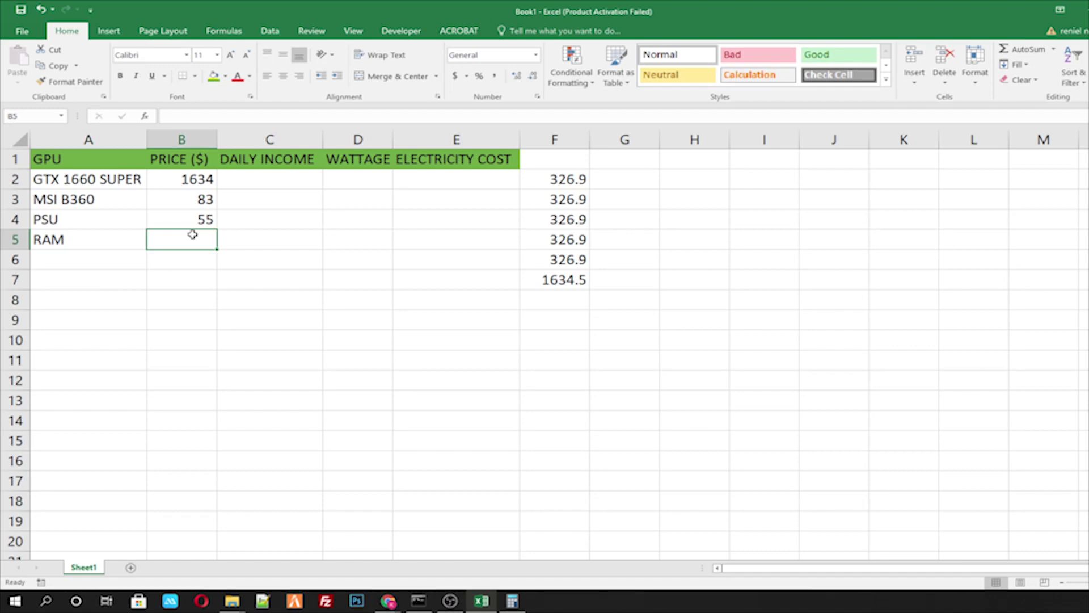
{"action": "type", "text": "33"}
{"action": "key", "text": "Return"}
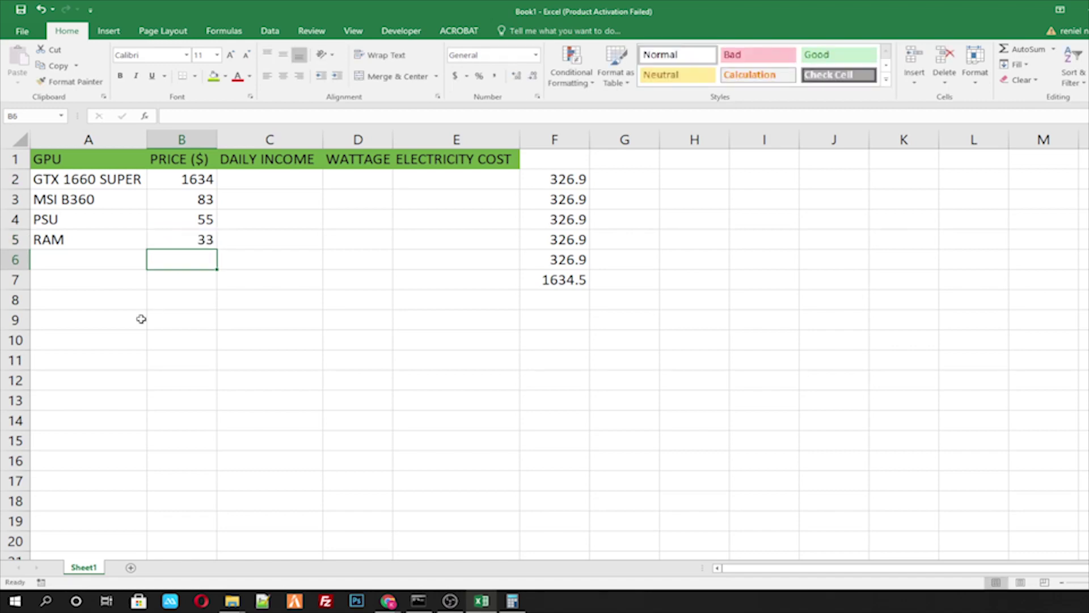
Add 5 RISERS in A6 with a price of 33 in B6
{"action": "left_click", "coordinate": [57, 254]}
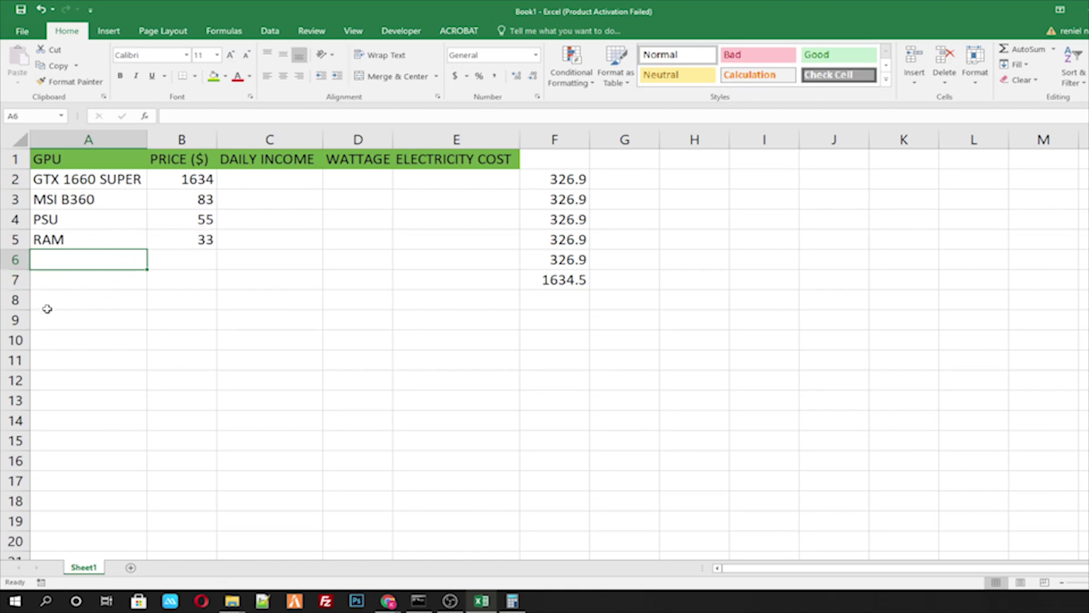
{"action": "type", "text": "5"}
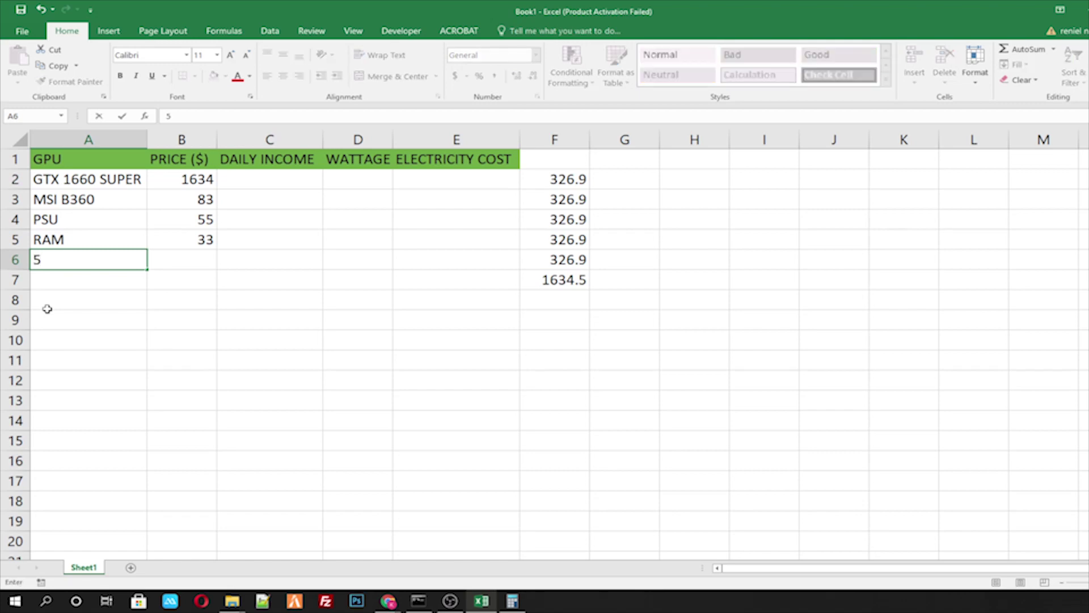
{"action": "type", "text": " RISERS"}
{"action": "key", "text": "Return"}
{"action": "left_click", "coordinate": [180, 258]}
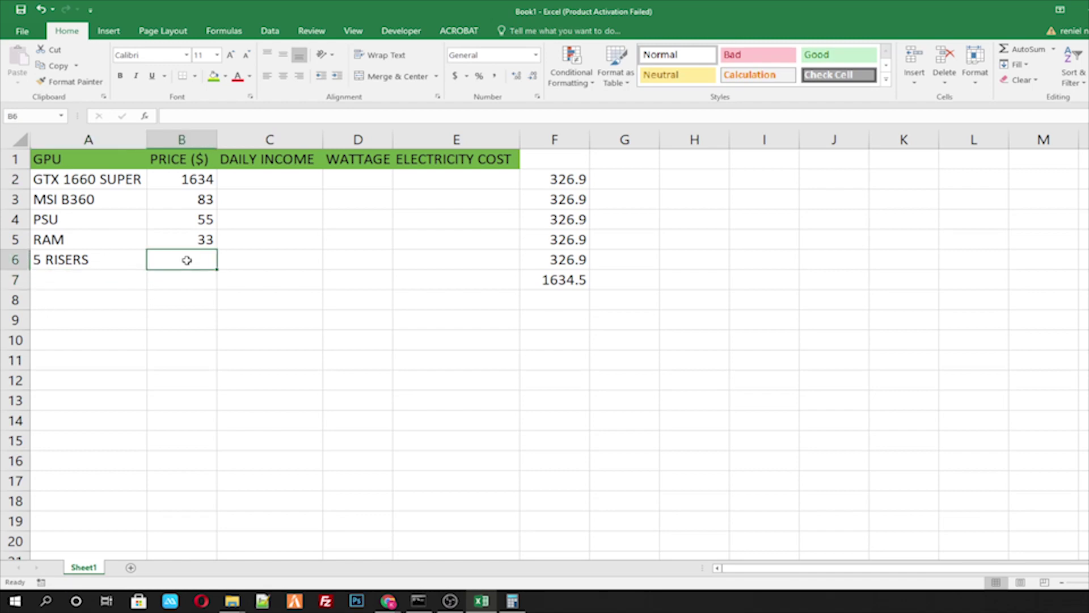
{"action": "type", "text": "33"}
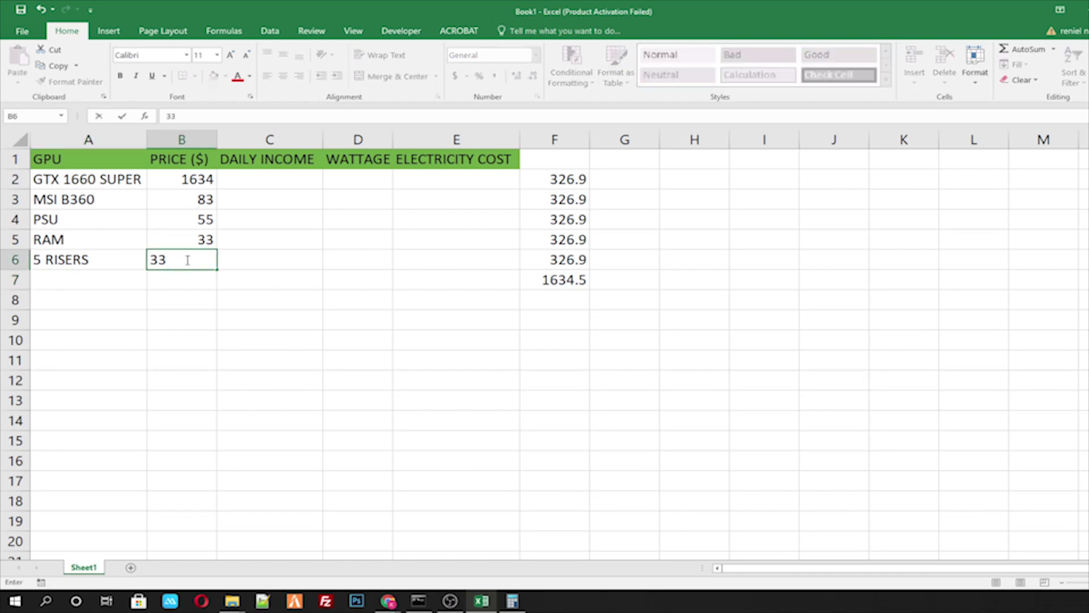
{"action": "key", "text": "Return"}
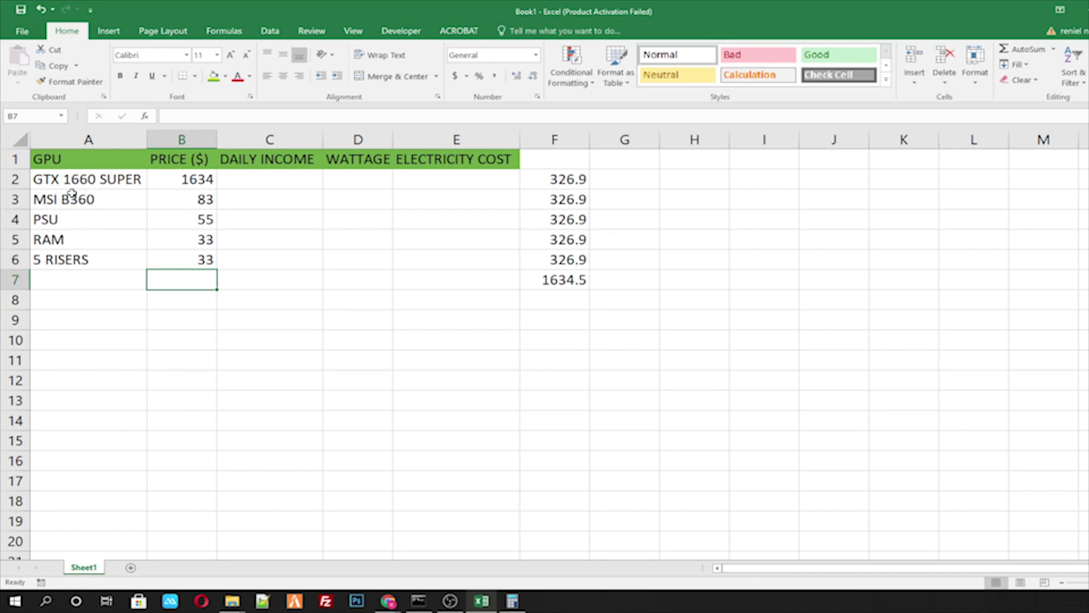
{"action": "key", "text": "alt+Tab"}
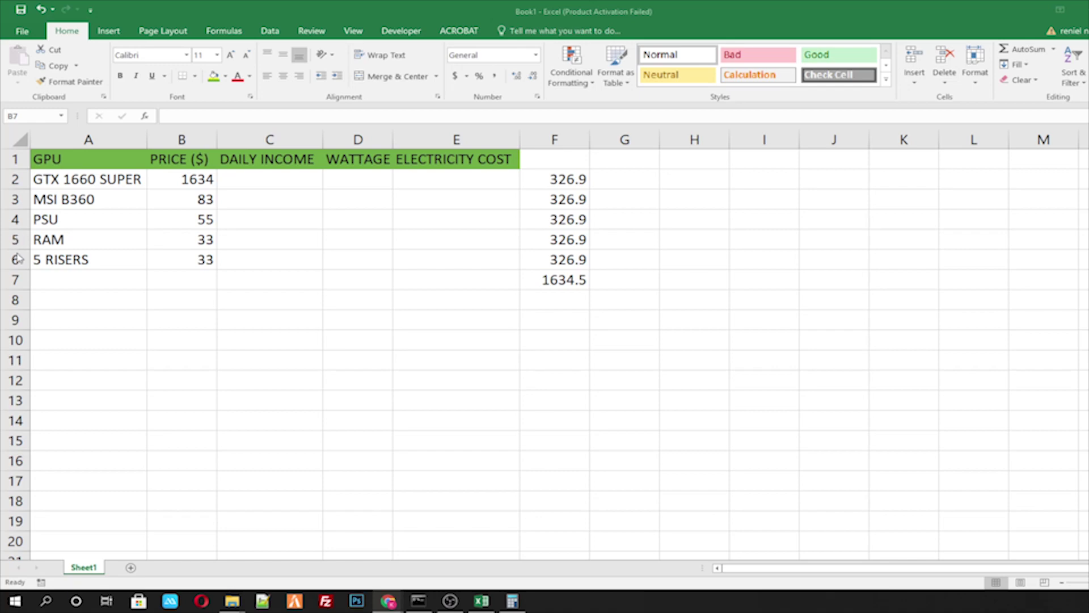
{"action": "key", "text": "alt+Tab"}
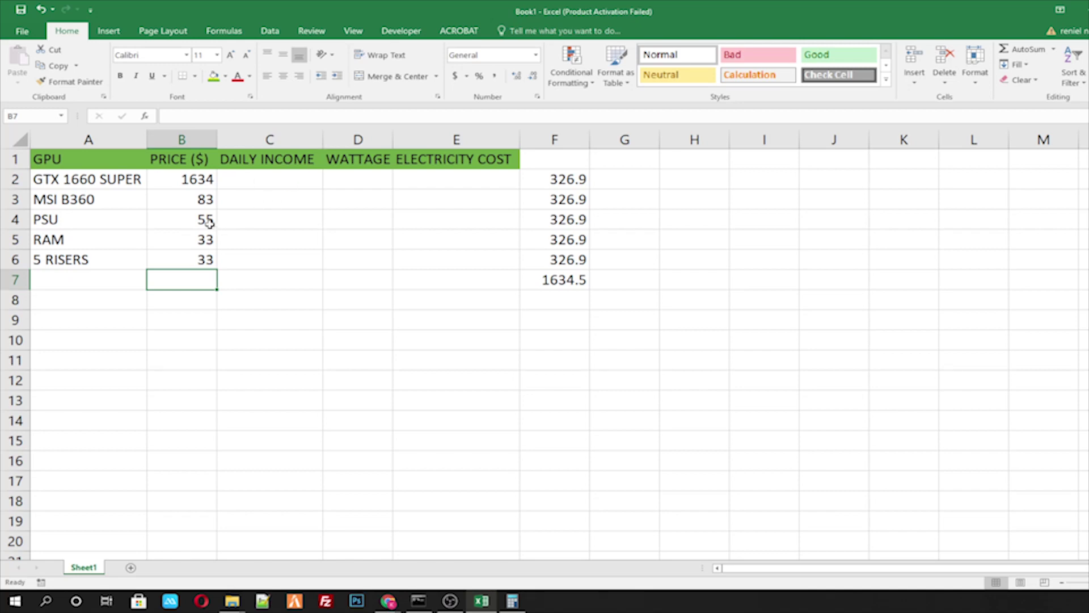
Add PROCESSOR in A7 with a price of 40 in B7
{"action": "left_click", "coordinate": [98, 285]}
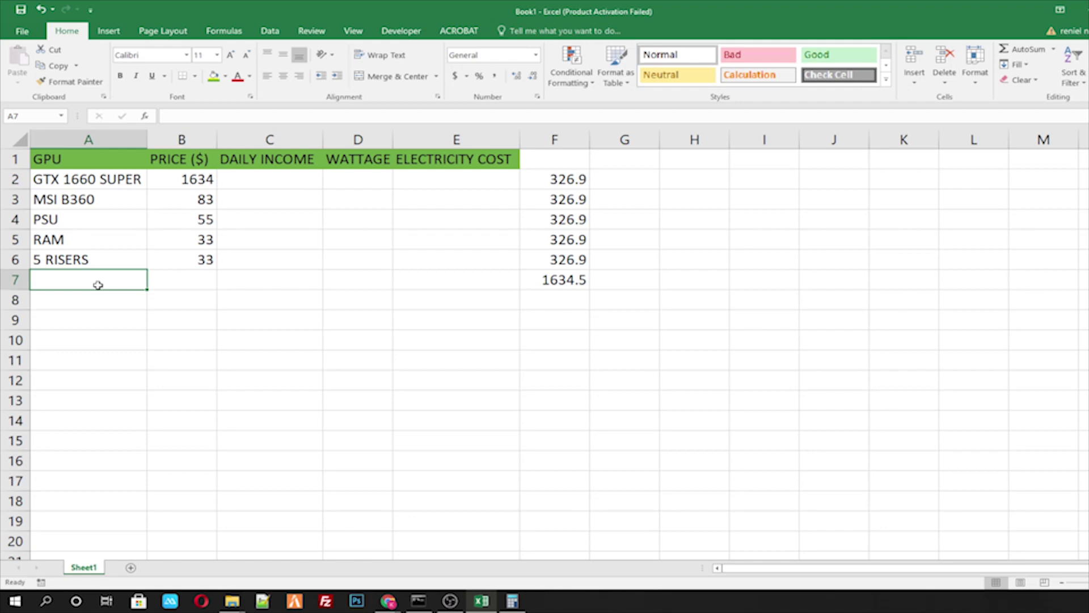
{"action": "type", "text": "INTEL P[EN"}
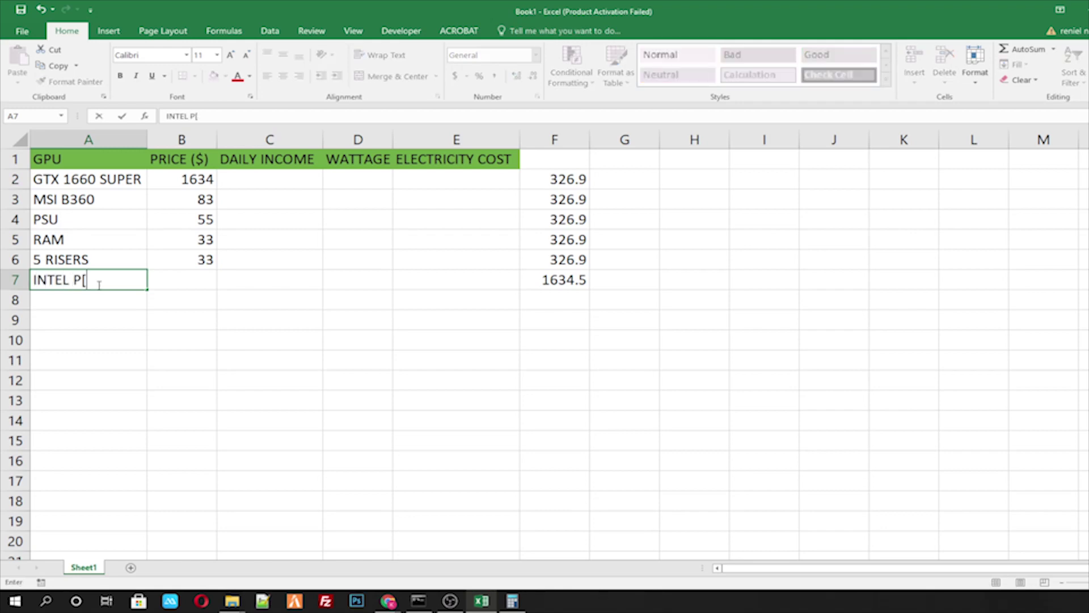
{"action": "key", "text": "BackSpace"}
{"action": "key", "text": "BackSpace"}
{"action": "key", "text": "BackSpace"}
{"action": "key", "text": "BackSpace"}
{"action": "key", "text": "BackSpace"}
{"action": "key", "text": "BackSpace"}
{"action": "key", "text": "BackSpace"}
{"action": "key", "text": "BackSpace"}
{"action": "key", "text": "BackSpace"}
{"action": "key", "text": "BackSpace"}
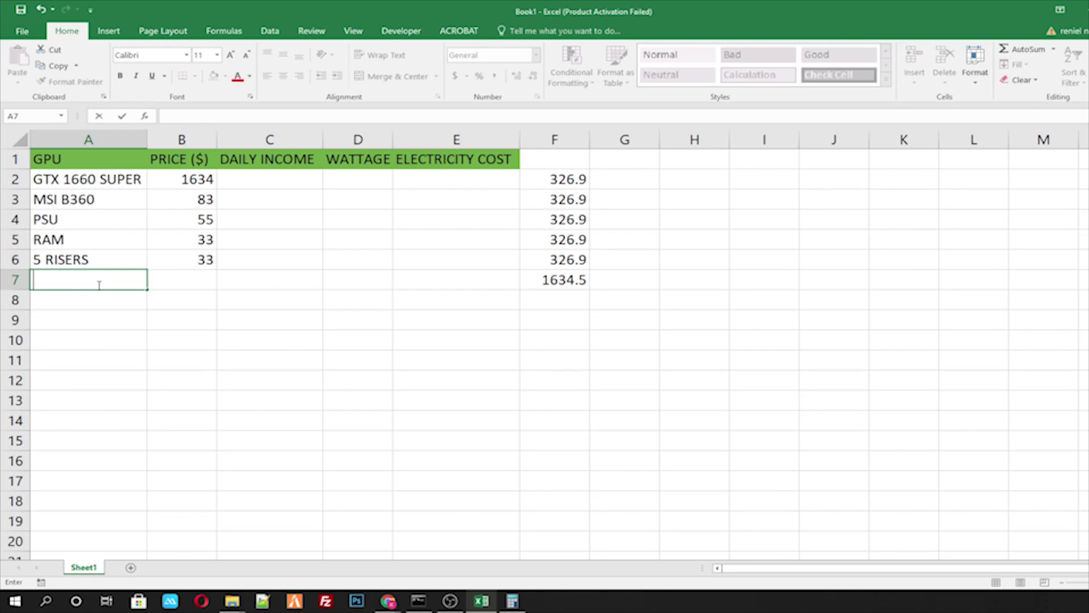
{"action": "type", "text": "PROCESSOR"}
{"action": "key", "text": "Tab"}
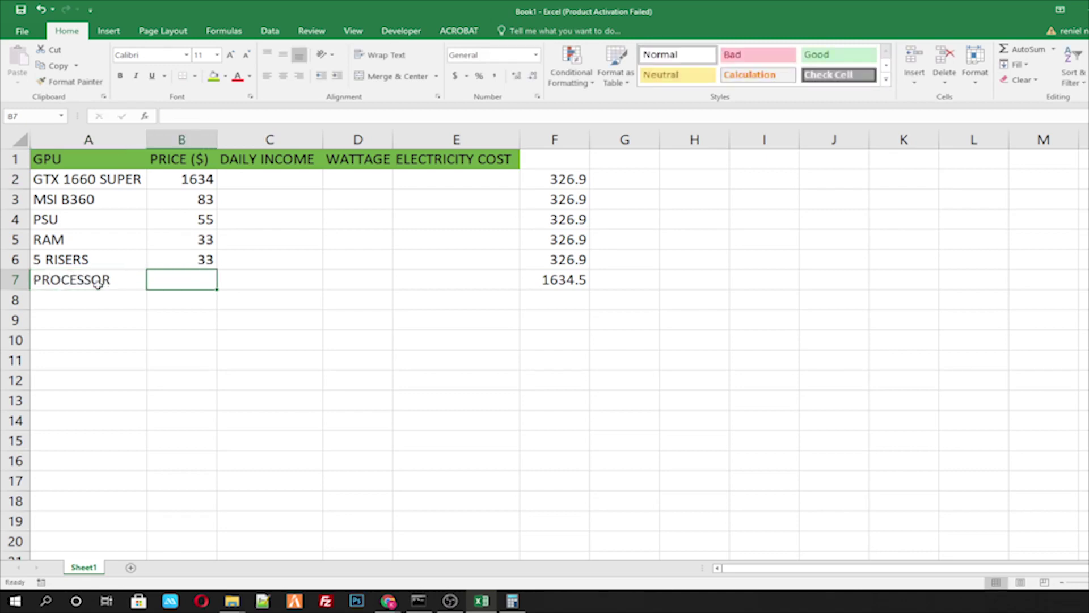
{"action": "type", "text": "40"}
{"action": "key", "text": "Return"}
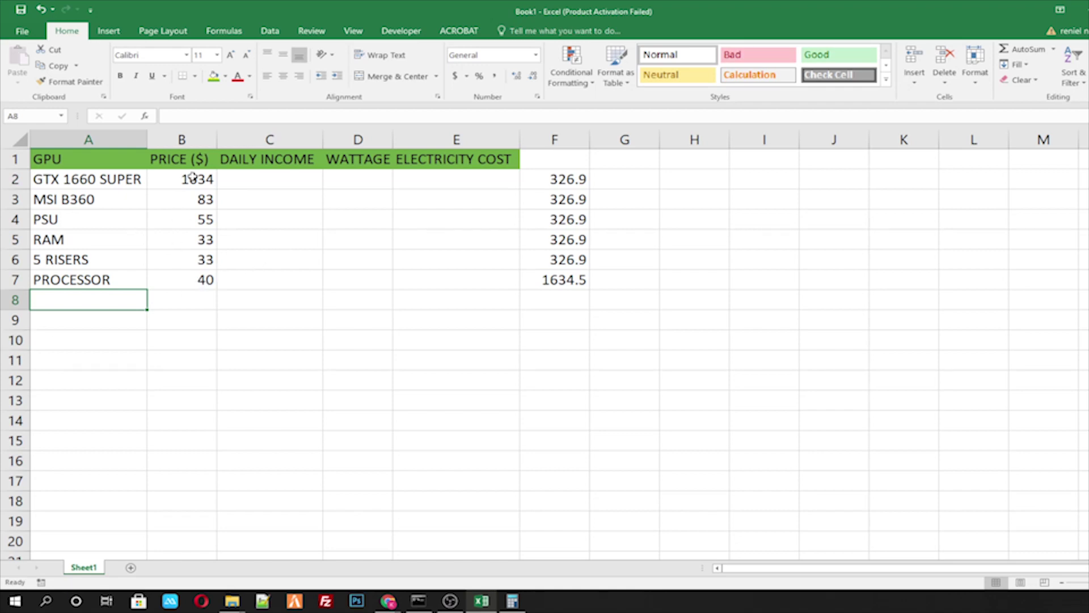
Total the component prices in B8 with the formula =SUM(B2:B7)
{"action": "left_click_drag", "start_coordinate": [191, 178], "coordinate": [195, 281]}
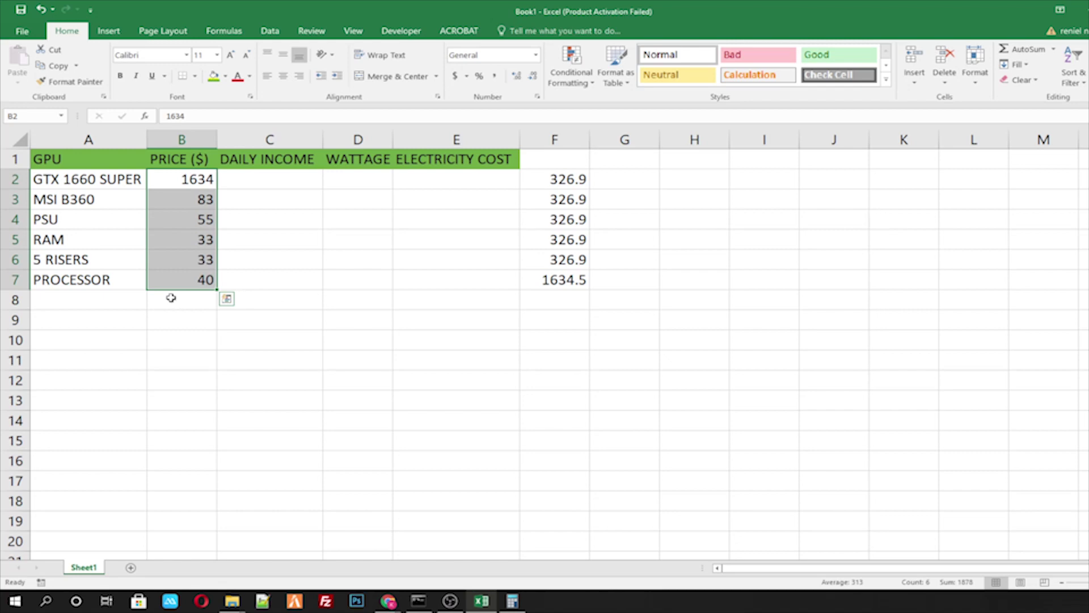
{"action": "left_click", "coordinate": [199, 302]}
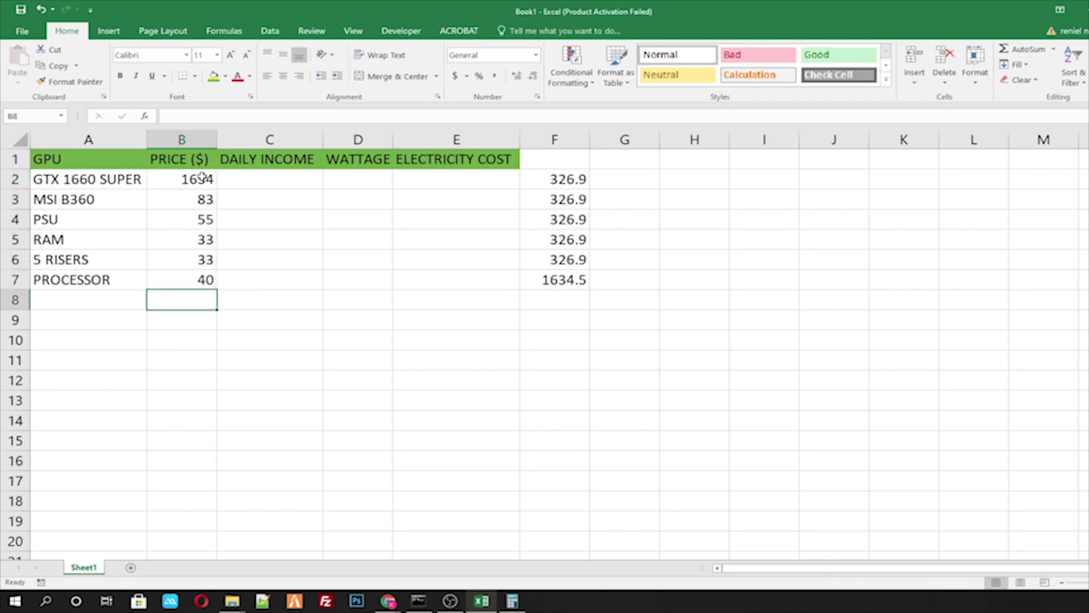
{"action": "left_click_drag", "start_coordinate": [197, 180], "coordinate": [201, 289]}
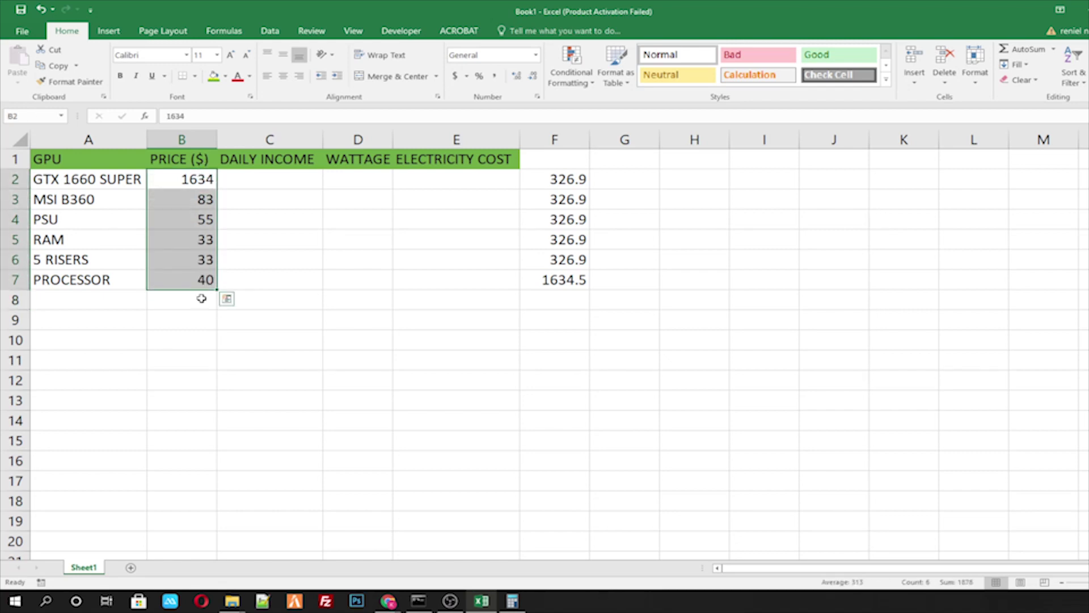
{"action": "left_click", "coordinate": [199, 297]}
{"action": "type", "text": "=SYU"}
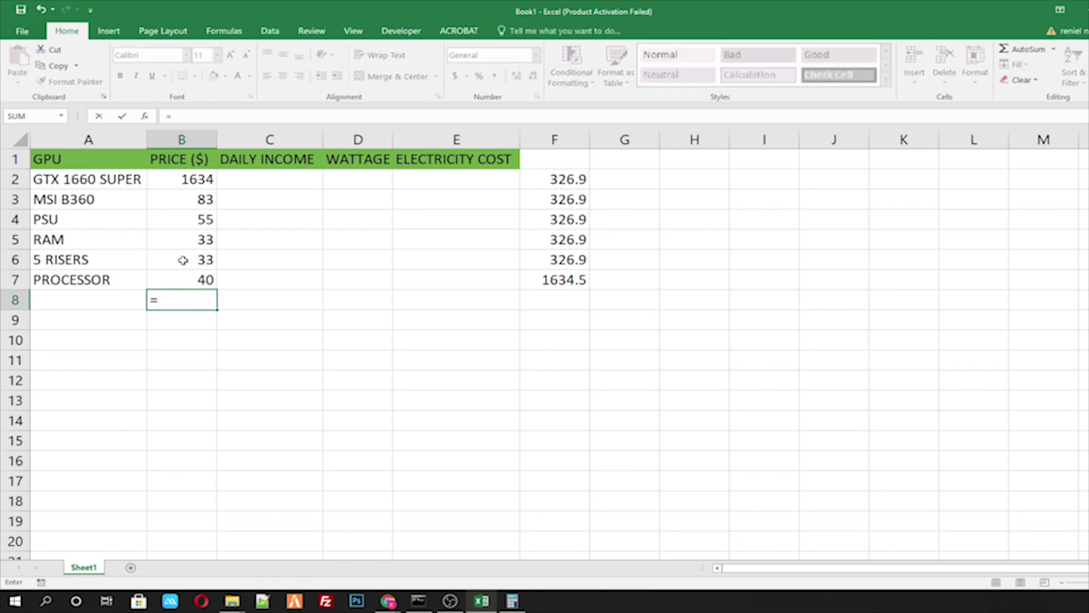
{"action": "key", "text": "BackSpace"}
{"action": "key", "text": "BackSpace"}
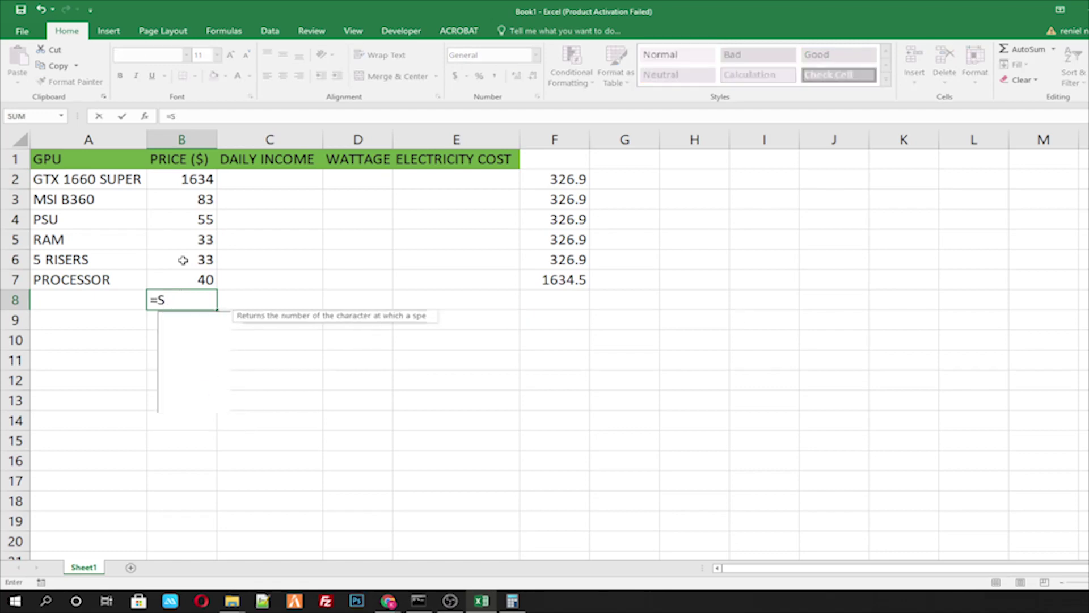
{"action": "type", "text": "UM("}
{"action": "left_click_drag", "start_coordinate": [192, 178], "coordinate": [165, 287]}
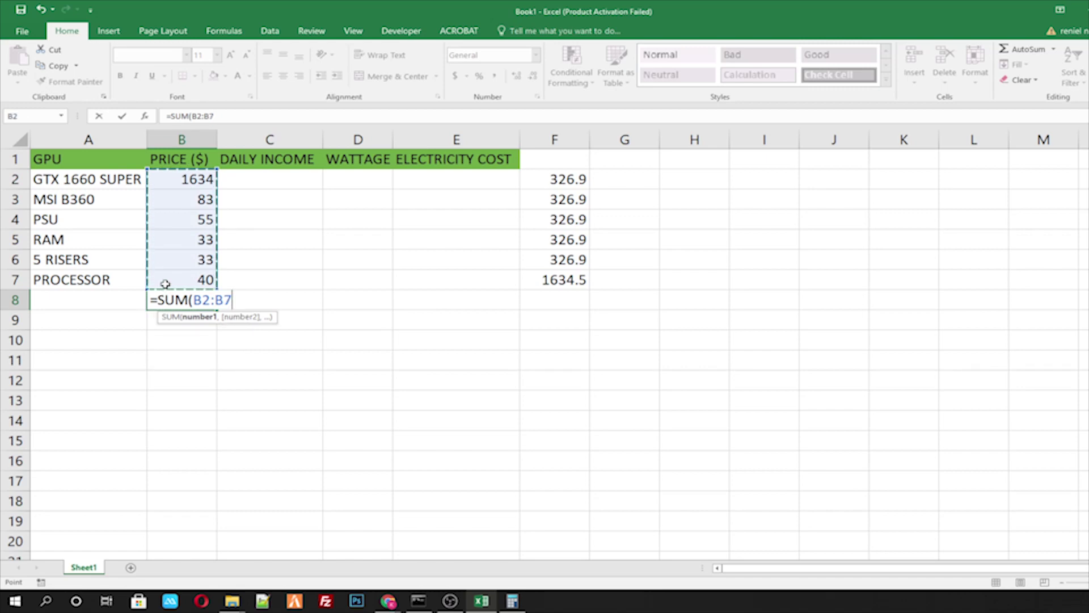
{"action": "key", "text": "Return"}
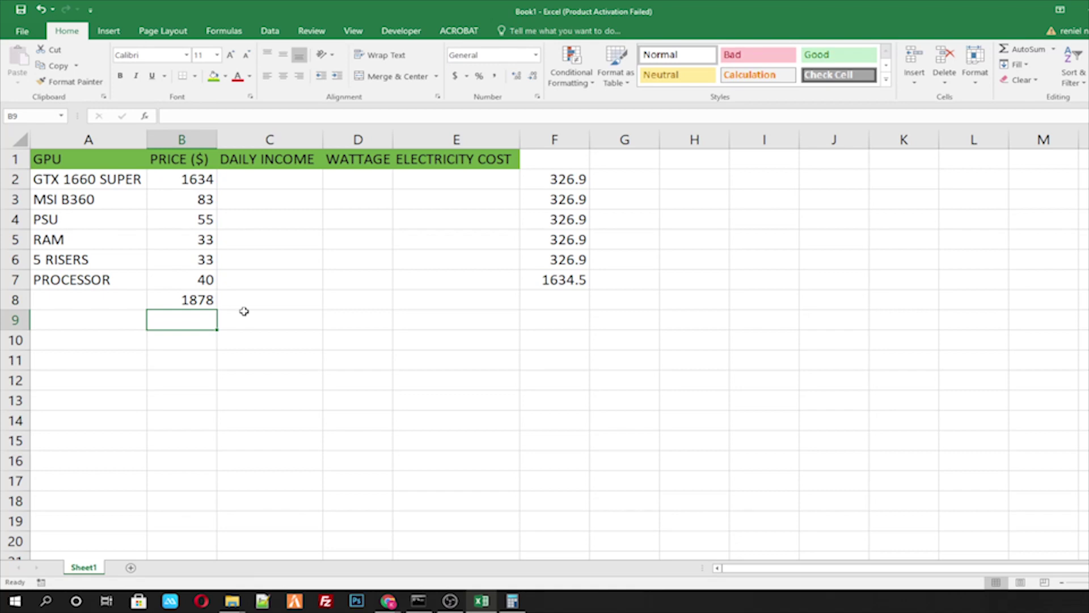
{"action": "left_click", "coordinate": [193, 297]}
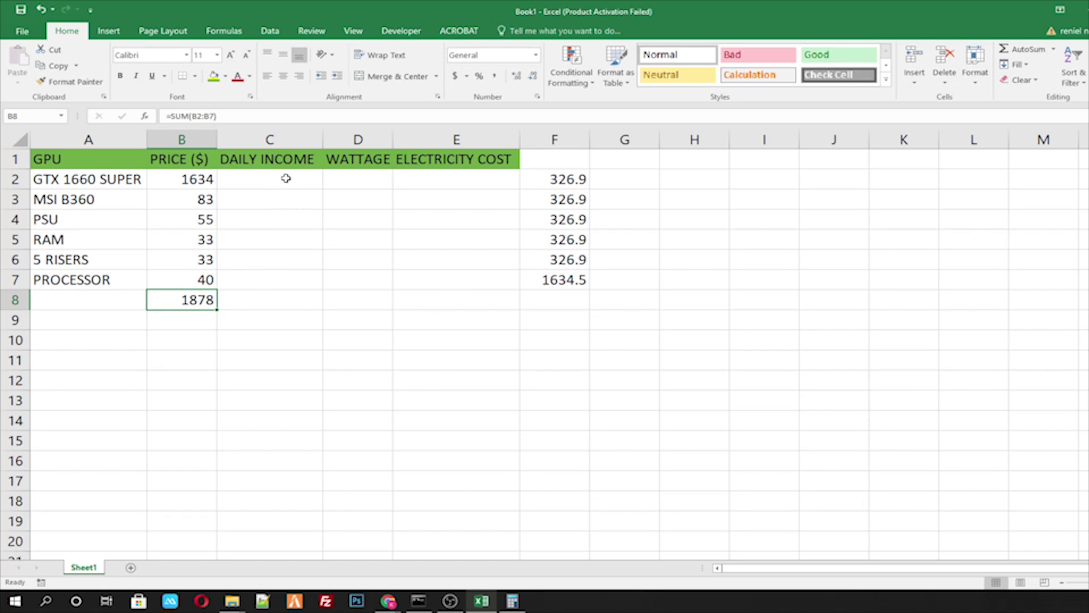
{"action": "right_click", "coordinate": [245, 139]}
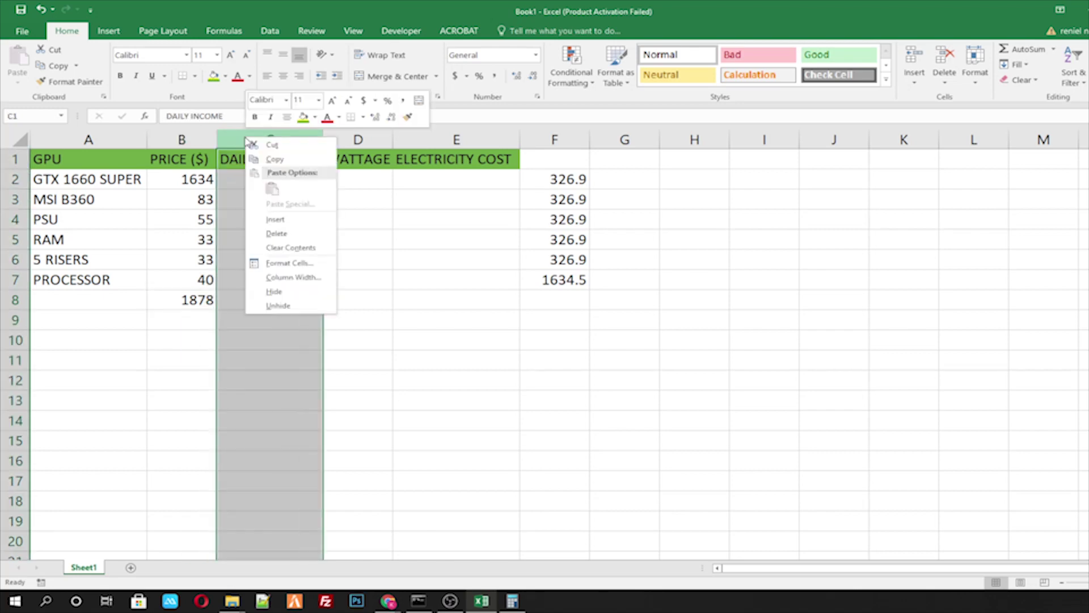
{"action": "key", "text": "Escape"}
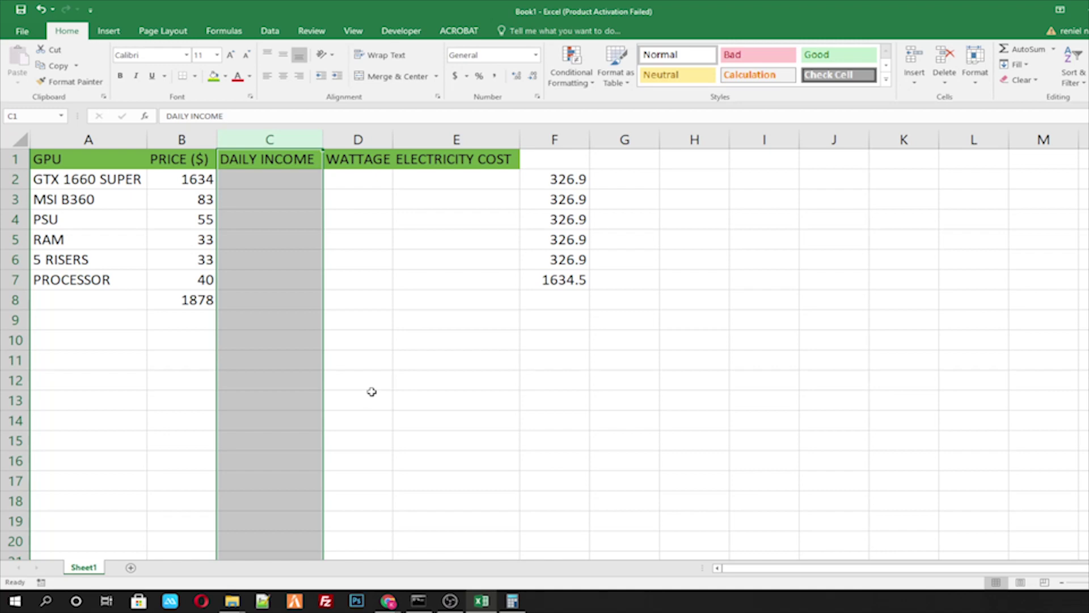
Enter 18 as the daily income of the GTX 1660 SUPER row in C2
{"action": "left_click", "coordinate": [388, 601]}
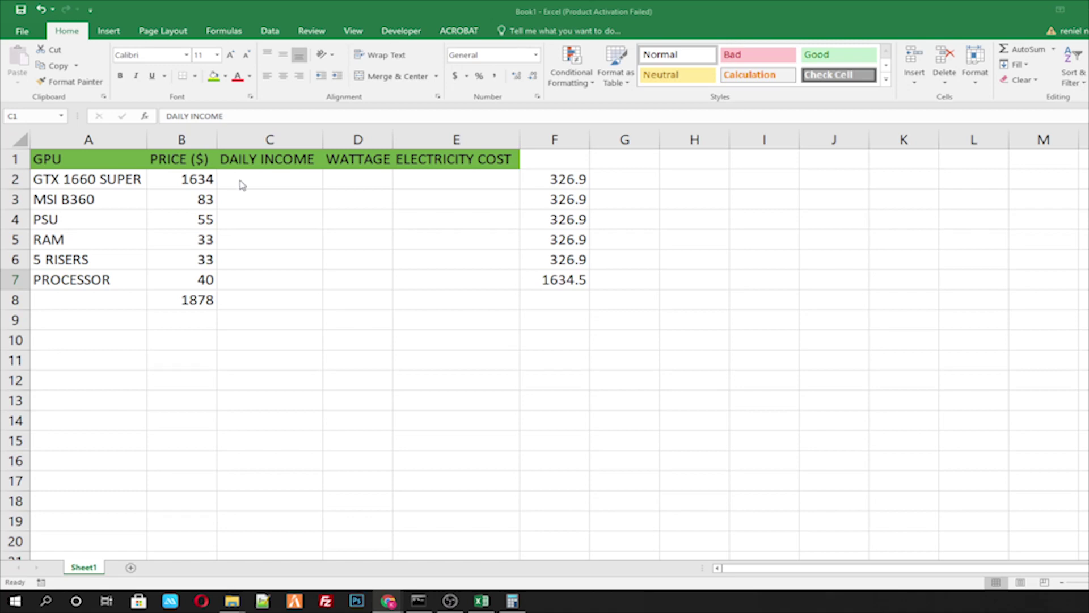
{"action": "left_click", "coordinate": [280, 180]}
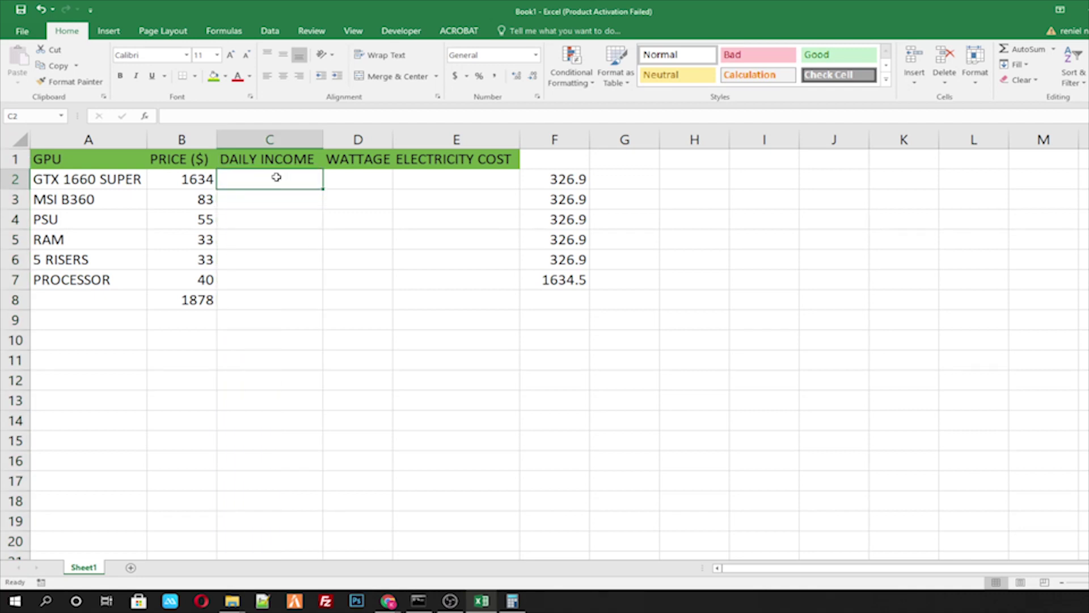
{"action": "type", "text": "18"}
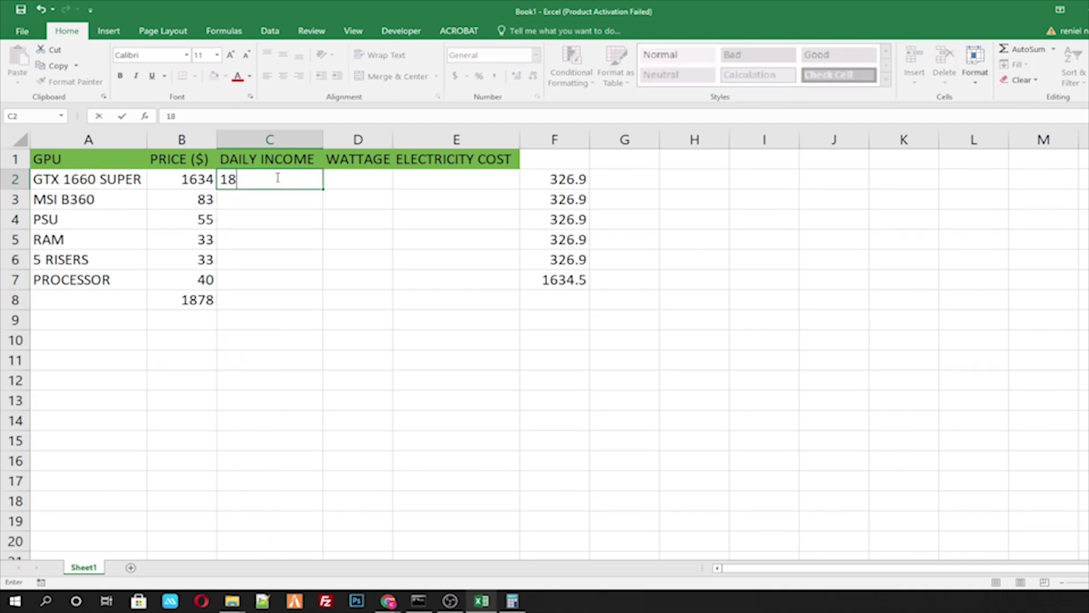
{"action": "key", "text": "Return"}
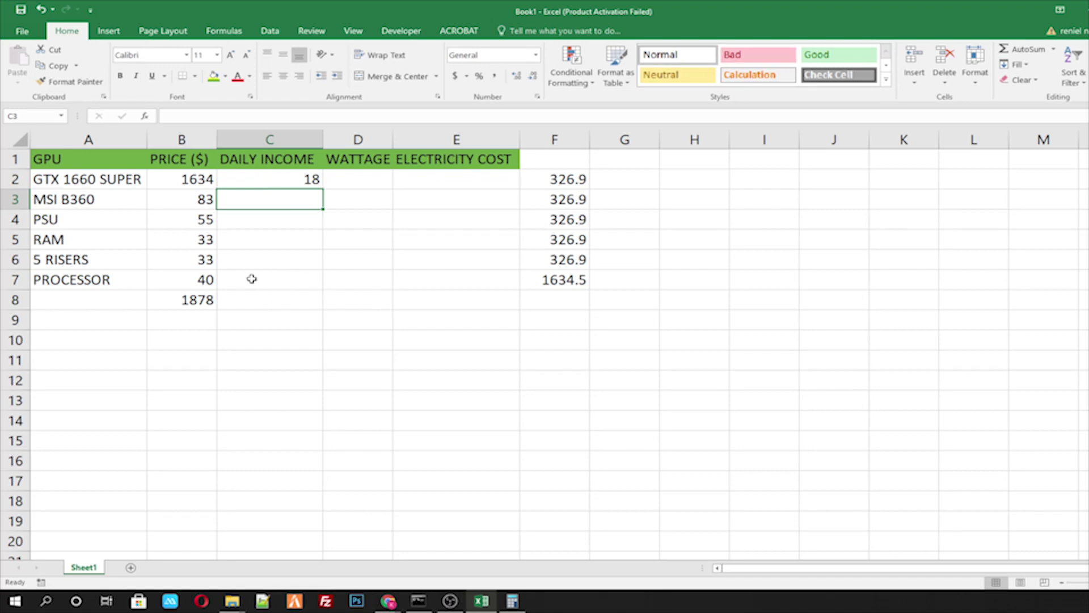
Switch to Calculator and multiply the daily income of 18 by 30 days
{"action": "key", "text": "alt+Tab"}
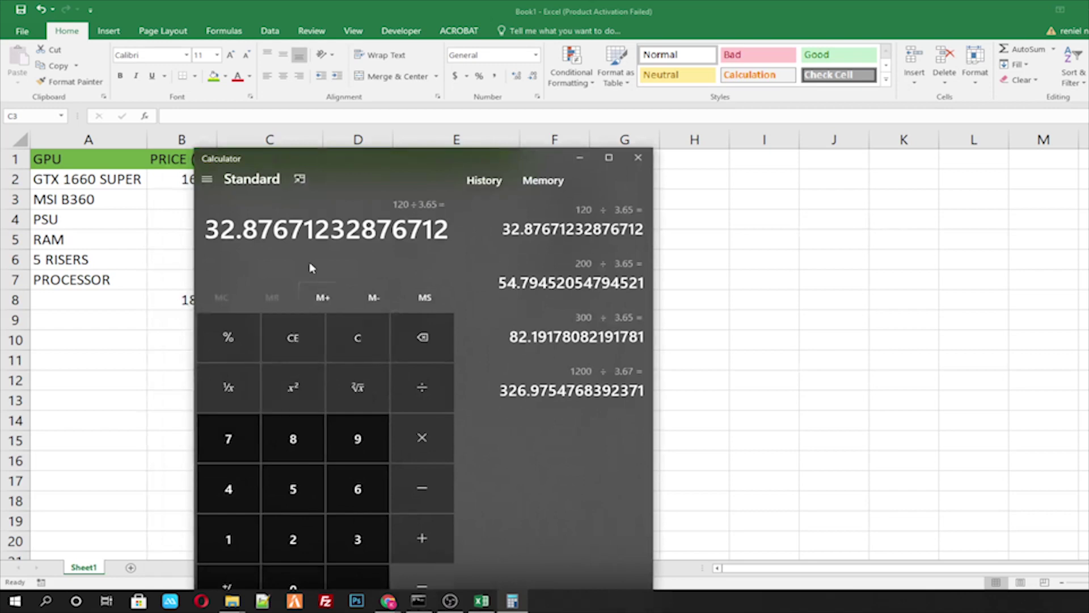
{"action": "key", "text": "Escape"}
{"action": "type", "text": "16"}
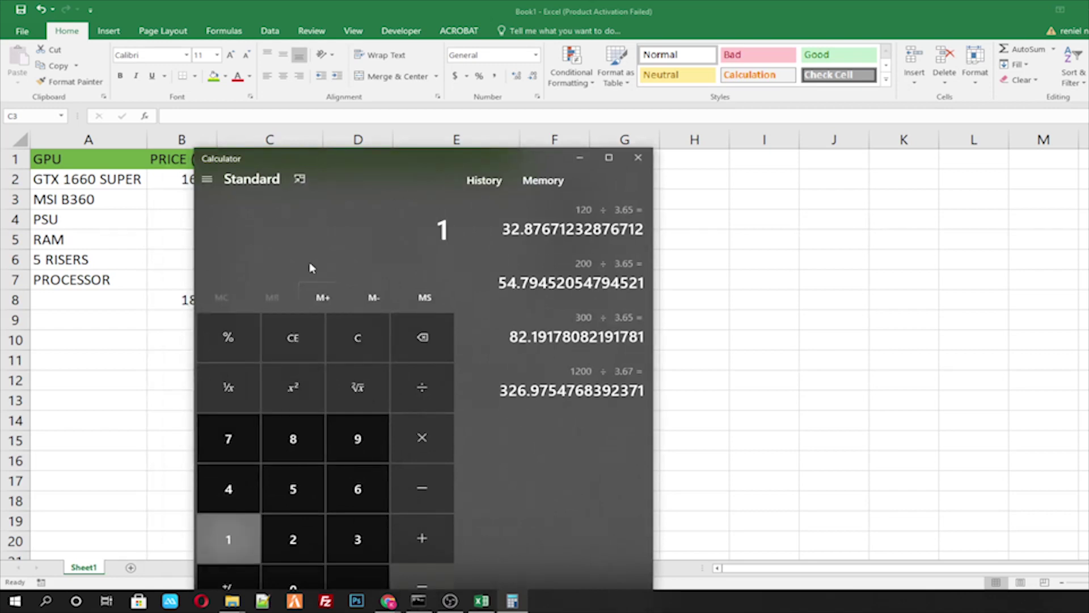
{"action": "key", "text": "Escape"}
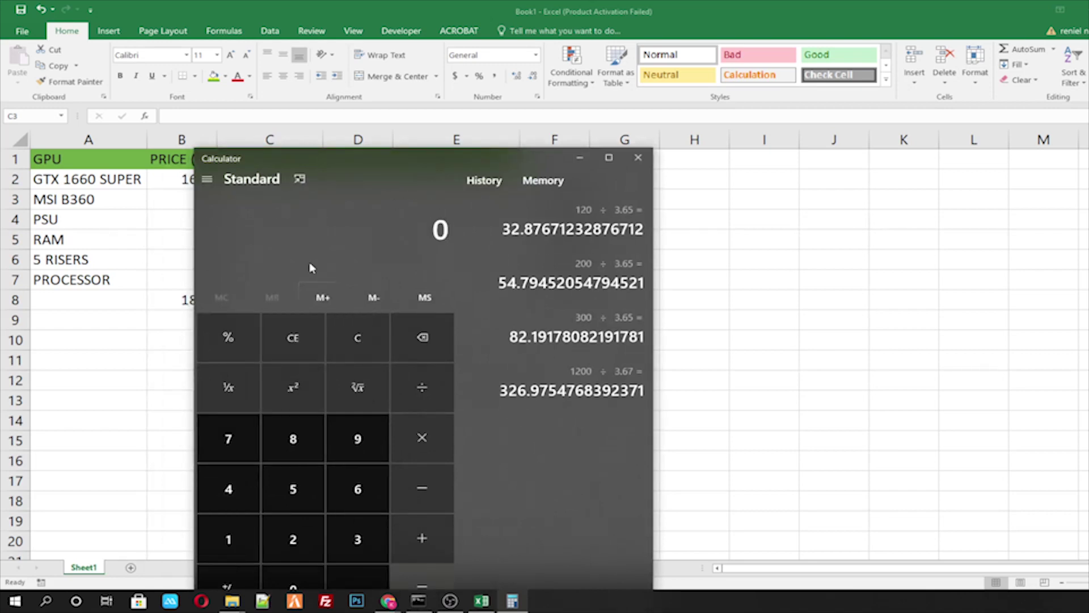
{"action": "type", "text": "18 × "}
{"action": "type", "text": "30"}
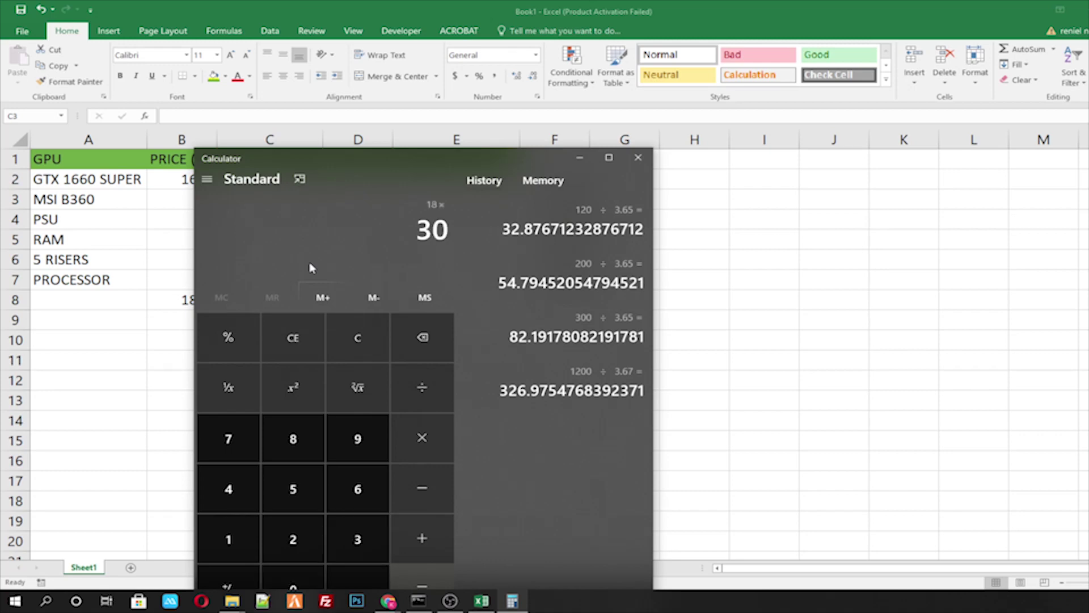
{"action": "key", "text": "Return"}
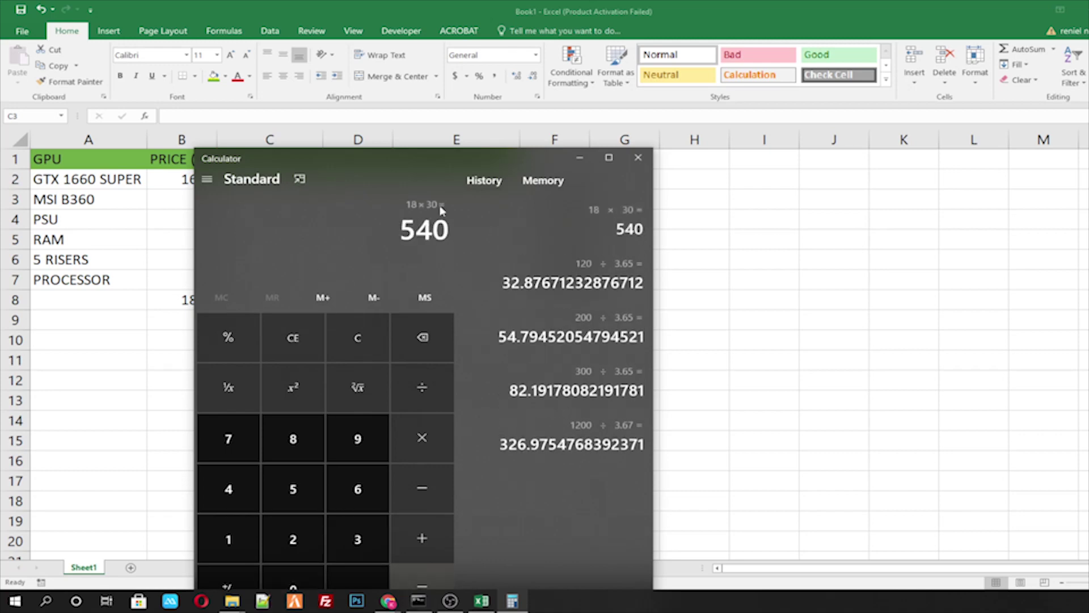
Minimize Calculator to return to the Excel sheet and enter 530 in C8 beneath the daily income column
{"action": "left_click", "coordinate": [579, 157]}
{"action": "left_click", "coordinate": [260, 296]}
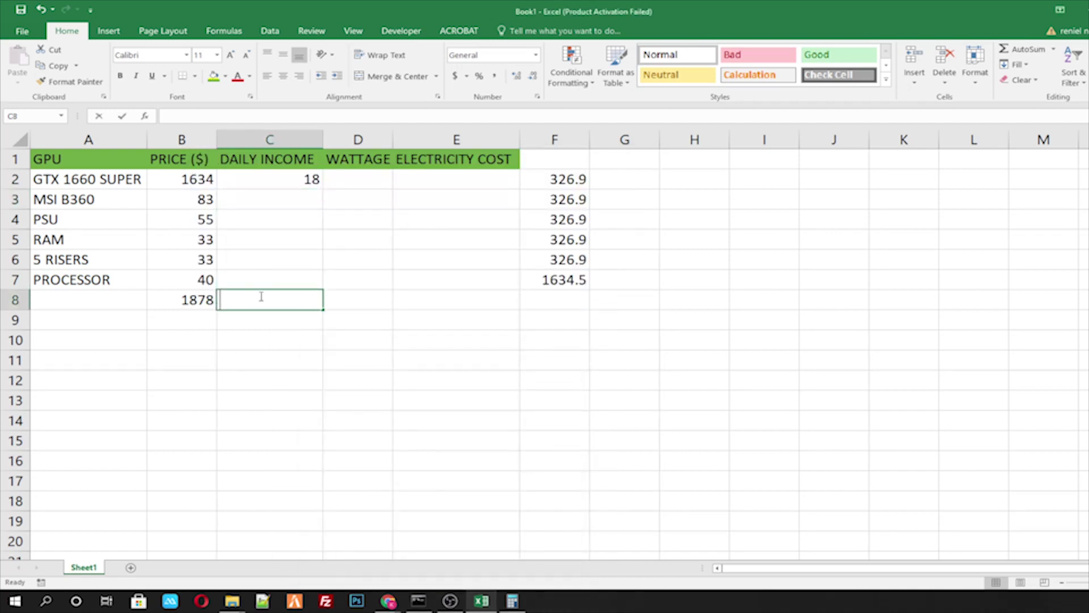
{"action": "type", "text": "530"}
{"action": "key", "text": "Return"}
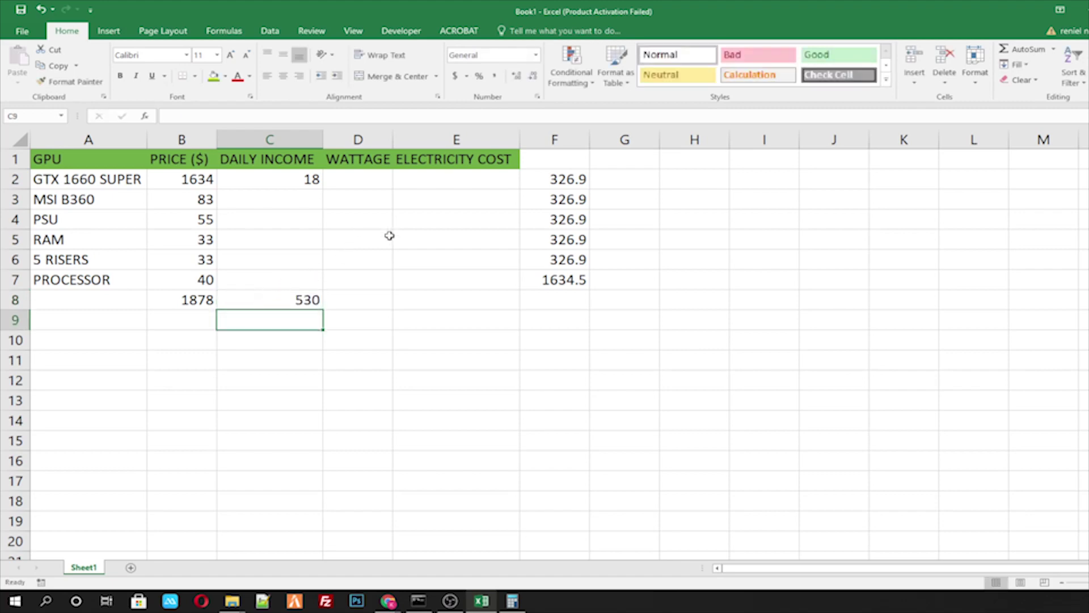
Enter 400 as the wattage of the GTX 1660 SUPER row in D2
{"action": "left_click", "coordinate": [365, 180]}
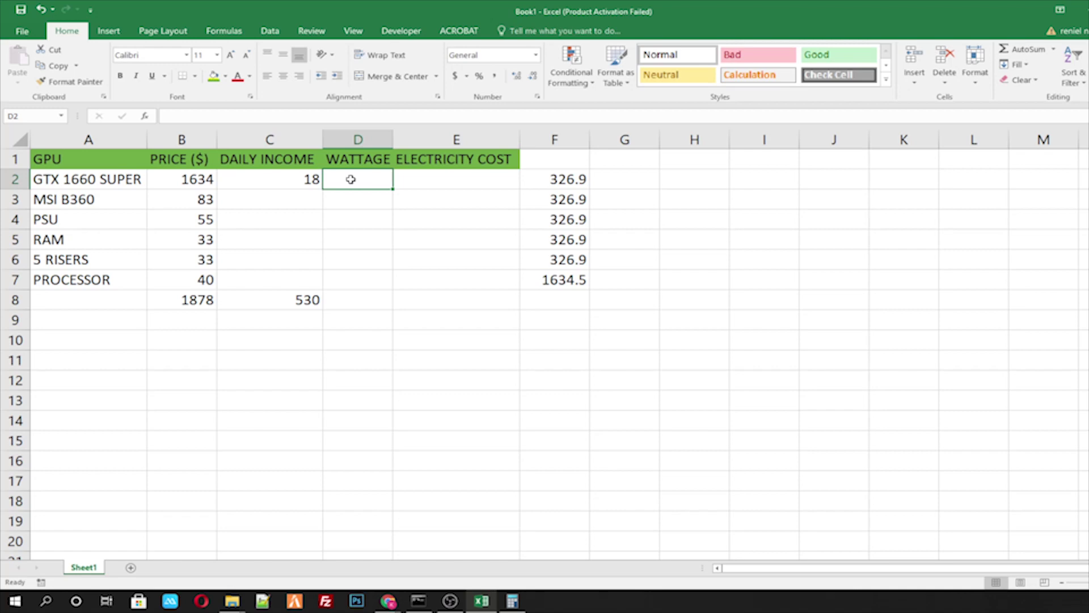
{"action": "type", "text": "37"}
{"action": "key", "text": "BackSpace"}
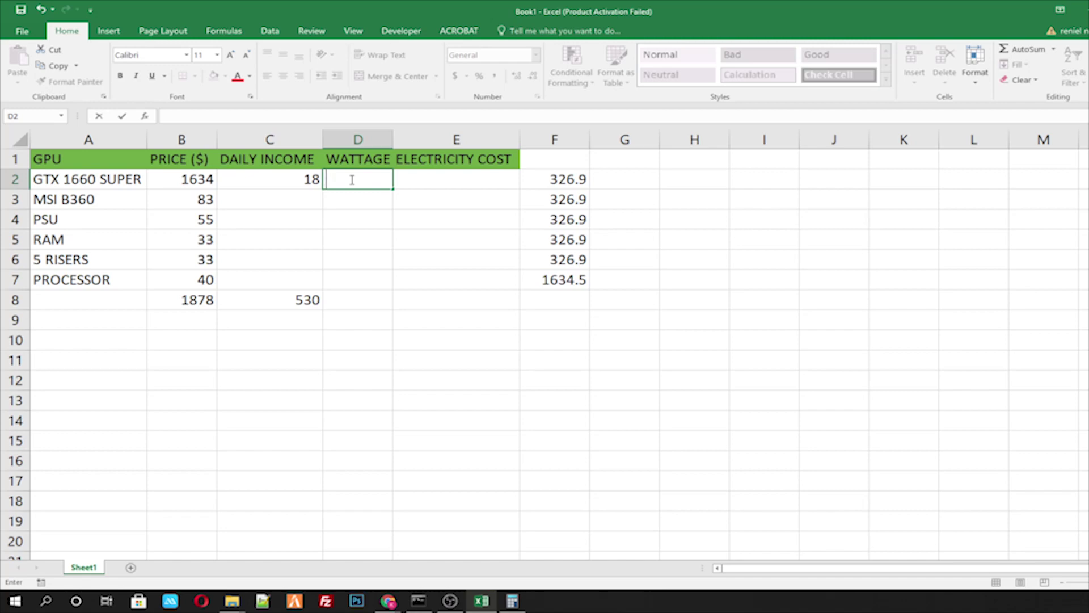
{"action": "type", "text": "400"}
{"action": "key", "text": "Return"}
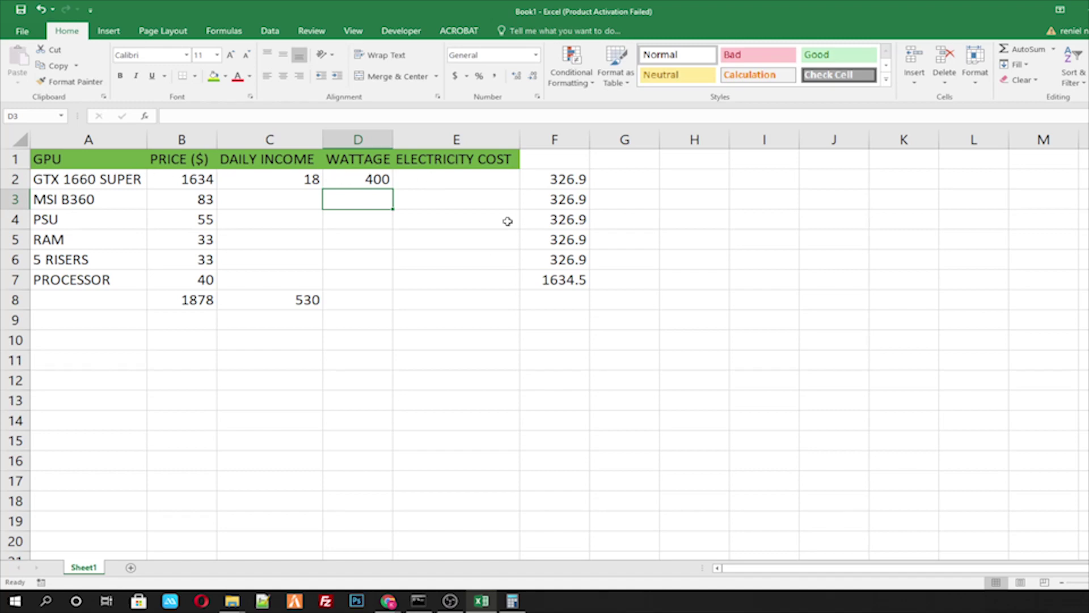
Enter 8 PER KWH as the electricity cost in E2 and clear the helper figures in F2:F7
{"action": "left_click", "coordinate": [449, 179]}
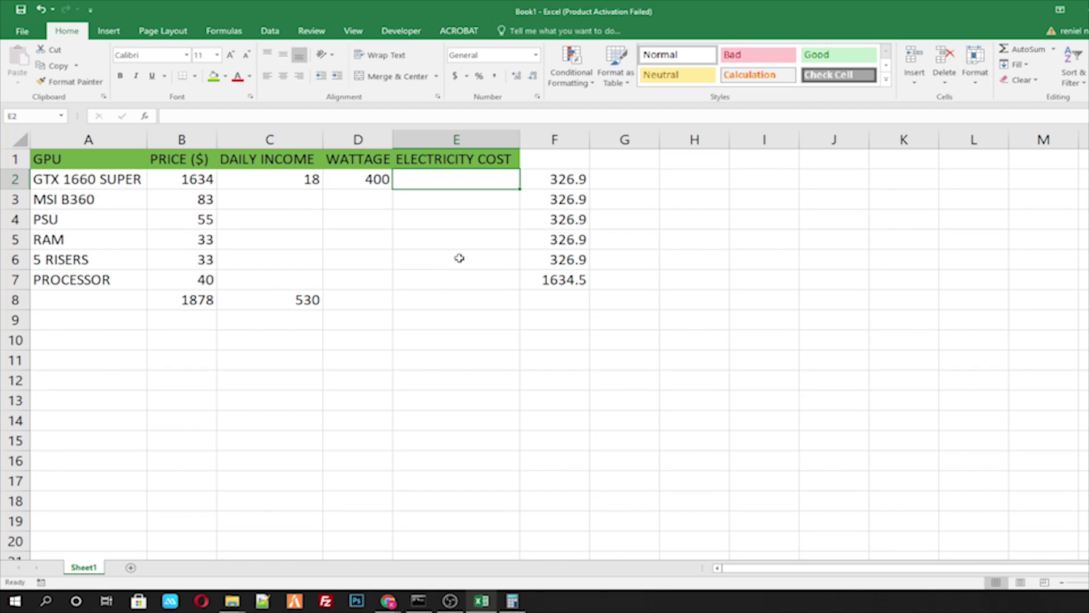
{"action": "type", "text": "8"}
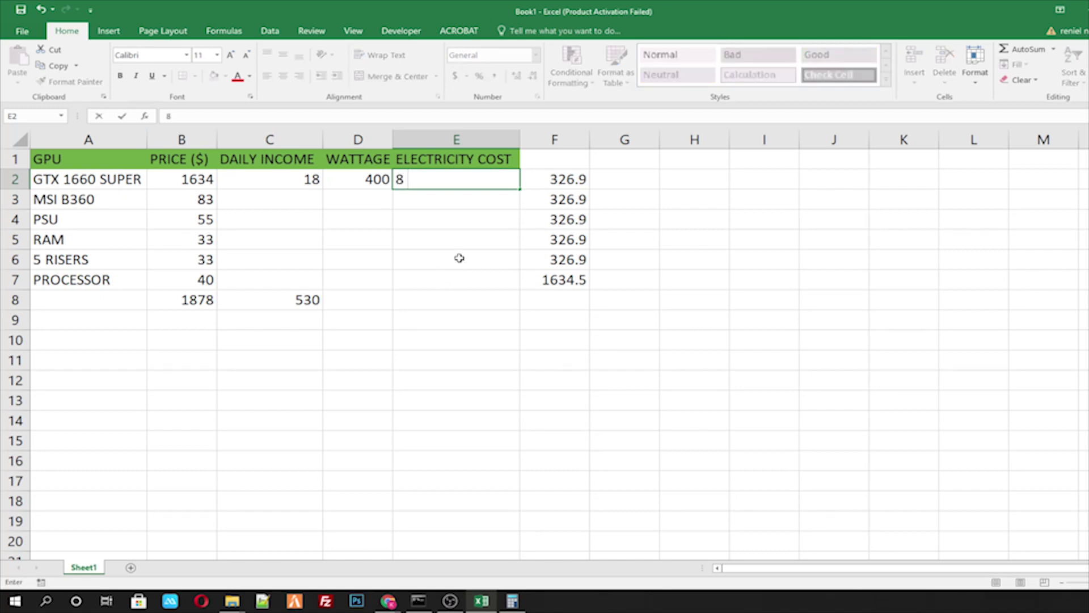
{"action": "type", "text": " PER KWH"}
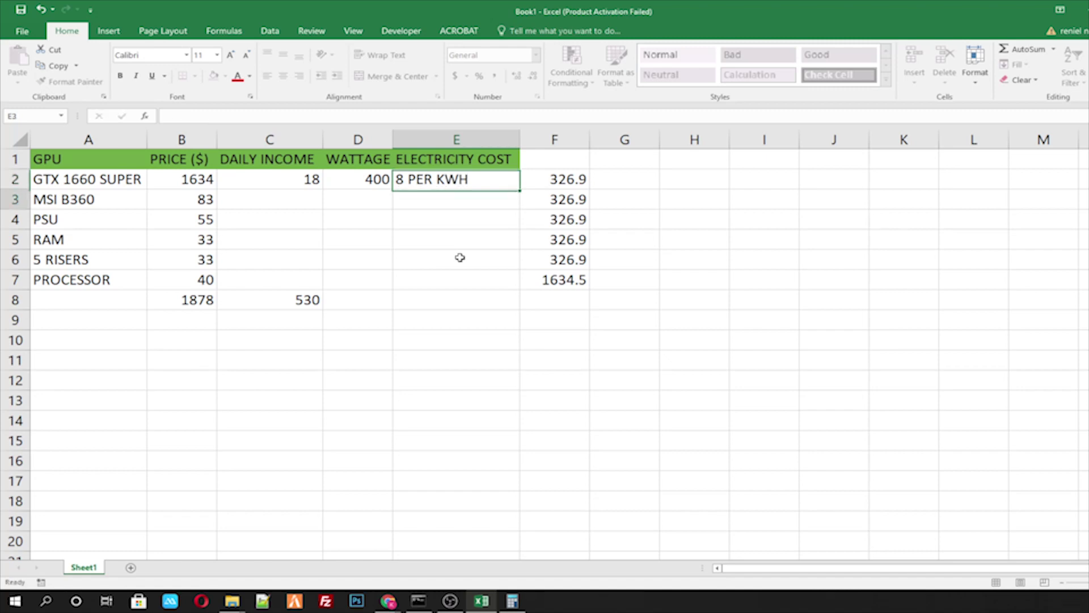
{"action": "key", "text": "Return"}
{"action": "left_click_drag", "start_coordinate": [548, 179], "coordinate": [561, 280]}
{"action": "key", "text": "Delete"}
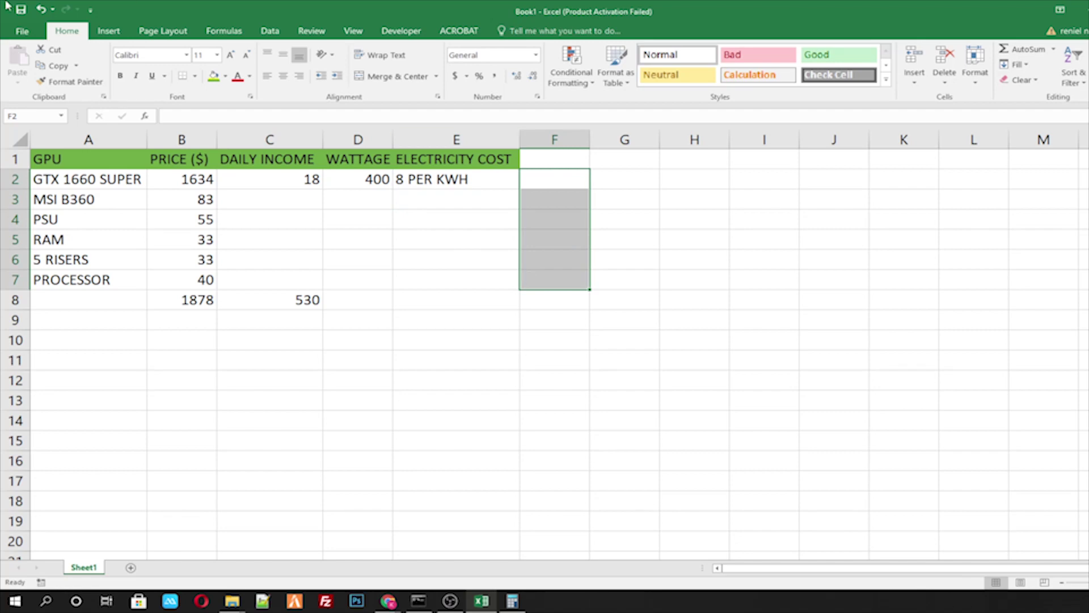
Switch to Calculator, multiply the 400 wattage by 24 hours, and move the window to uncover the table's figures
{"action": "left_click", "coordinate": [378, 292]}
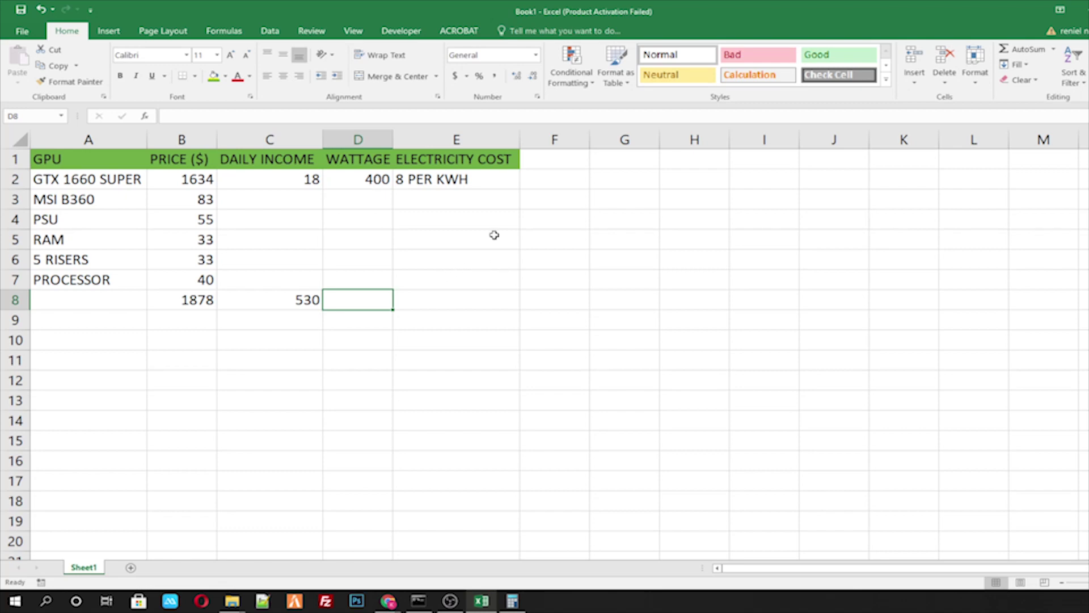
{"action": "left_click", "coordinate": [512, 601]}
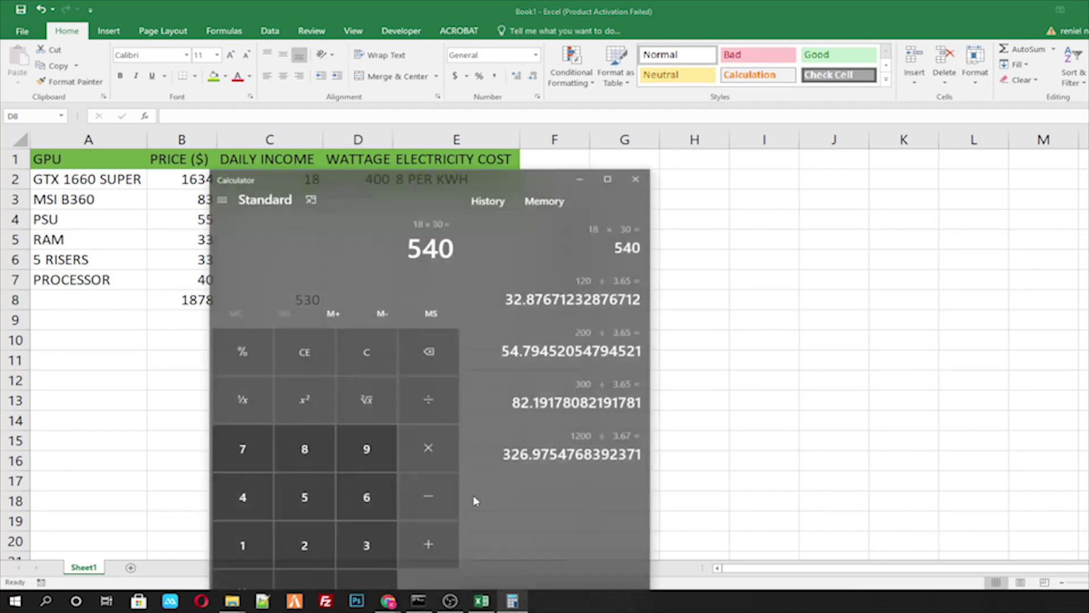
{"action": "key", "text": "Escape"}
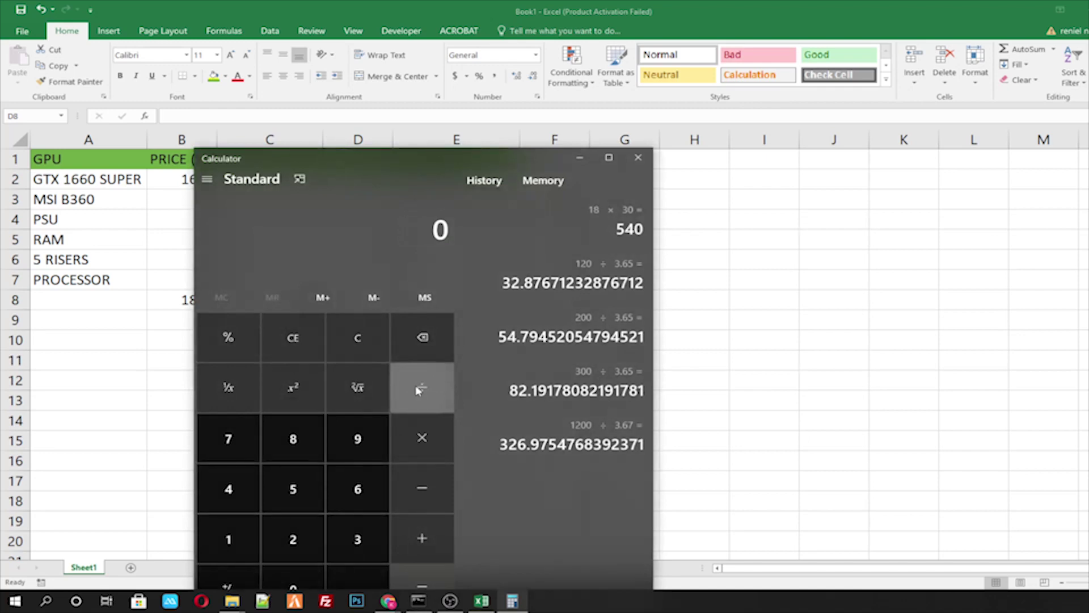
{"action": "type", "text": "400*24"}
{"action": "key", "text": "Return"}
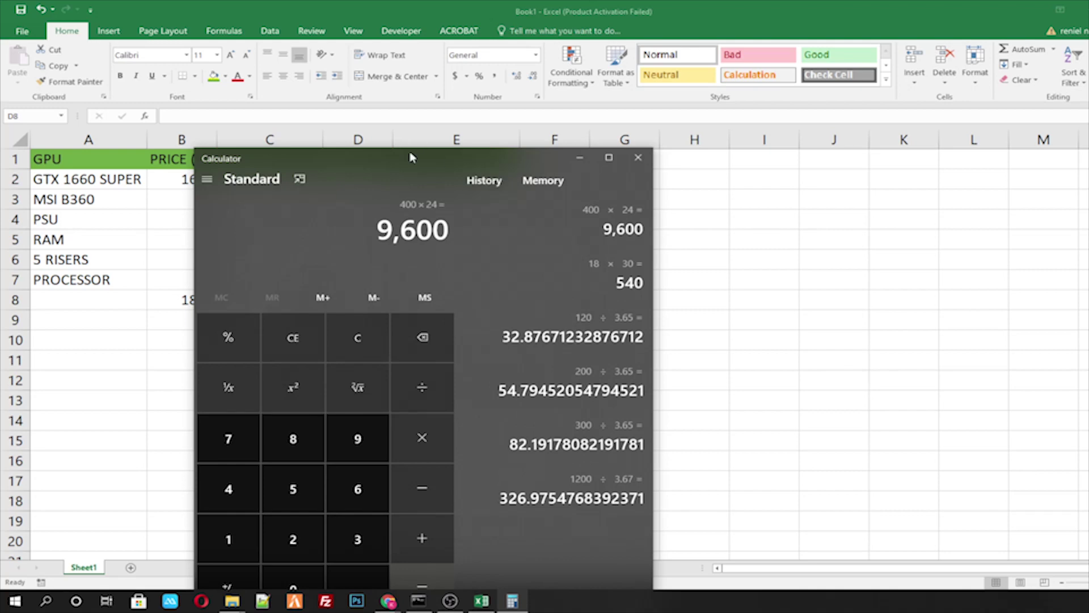
{"action": "left_click_drag", "start_coordinate": [411, 159], "coordinate": [404, 329]}
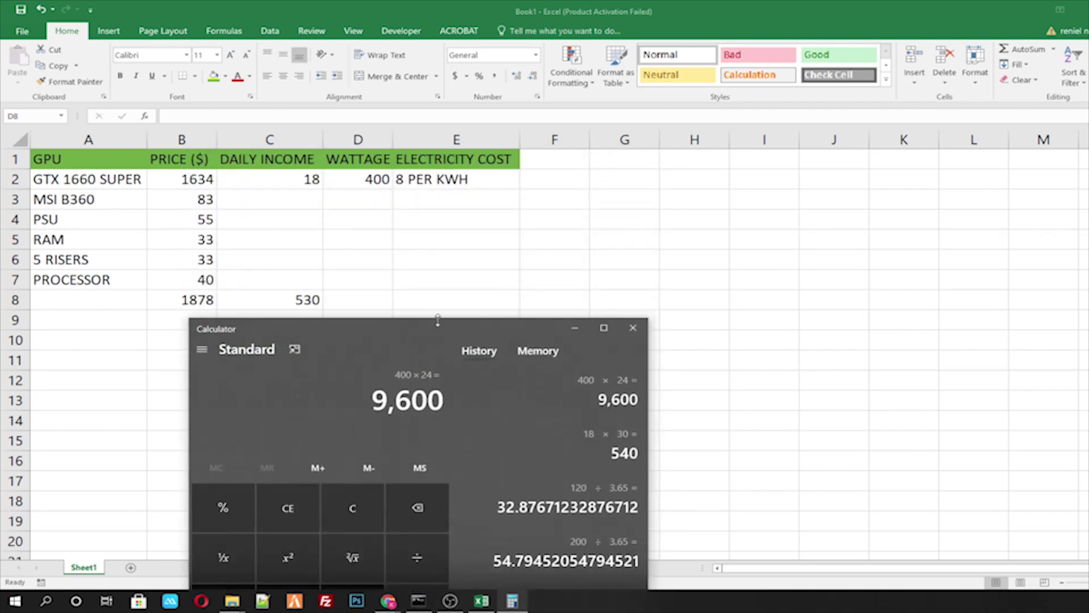
{"action": "left_click_drag", "start_coordinate": [363, 338], "coordinate": [426, 235]}
Clear the calculation, multiply 400 by 24 again, and multiply the daily consumption by 30 days
{"action": "left_click", "coordinate": [423, 404]}
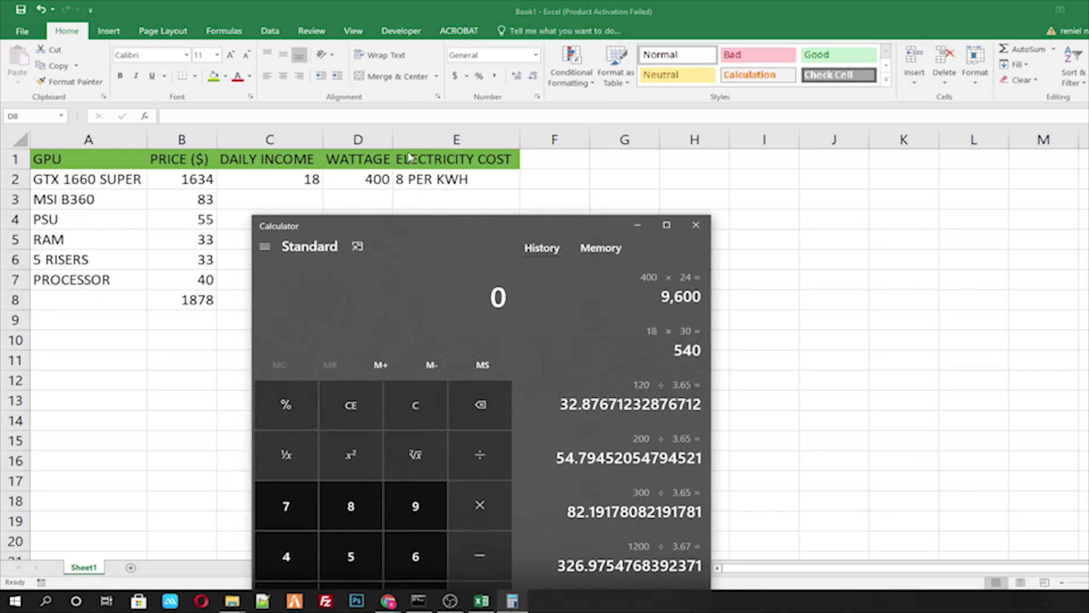
{"action": "type", "text": "400*24"}
{"action": "key", "text": "Return"}
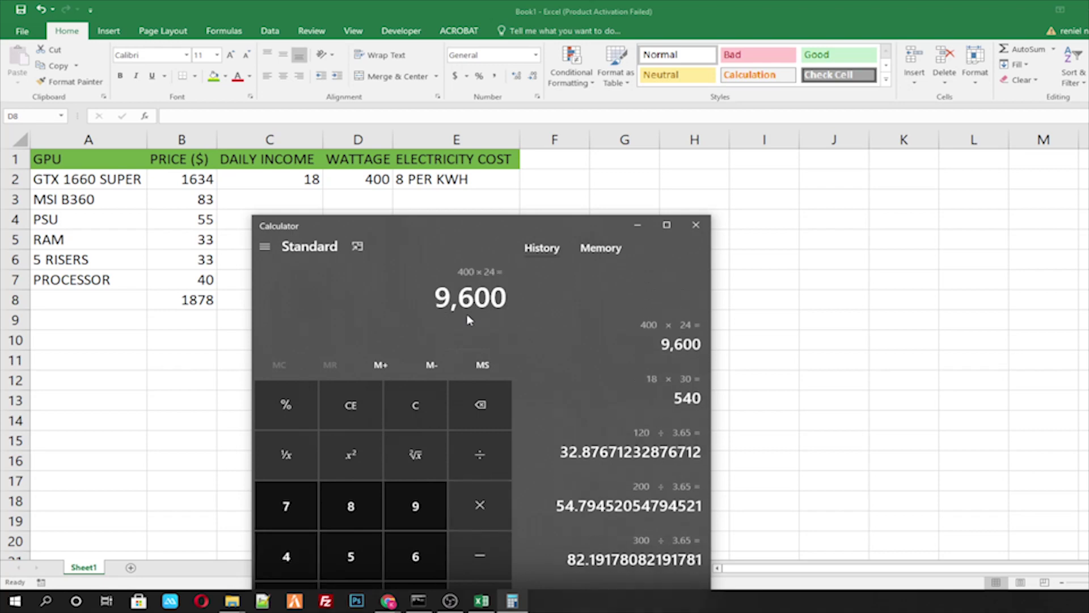
{"action": "type", "text": "*30"}
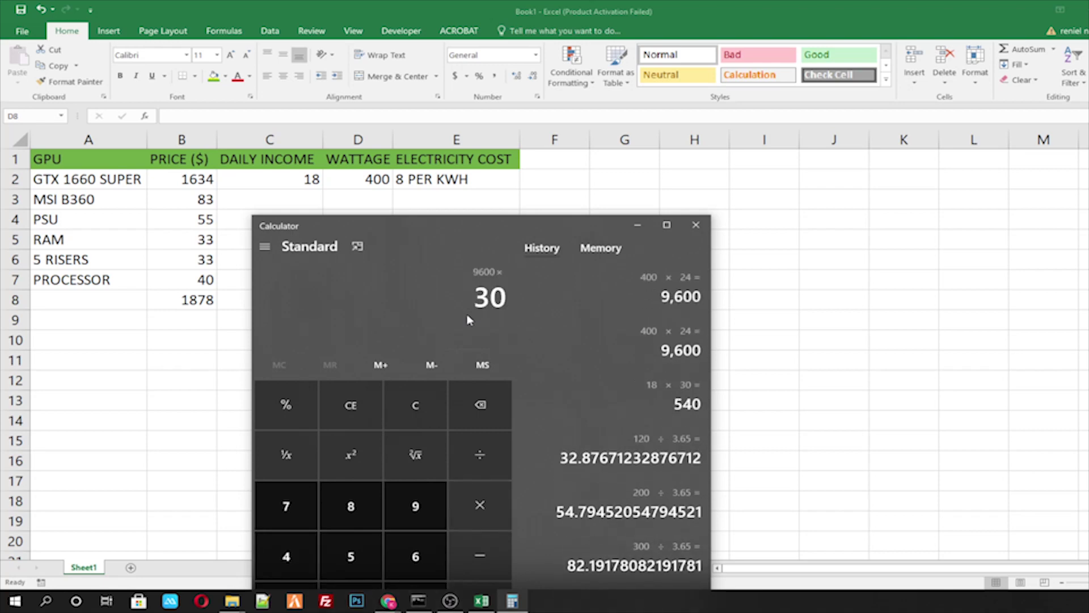
{"action": "key", "text": "Return"}
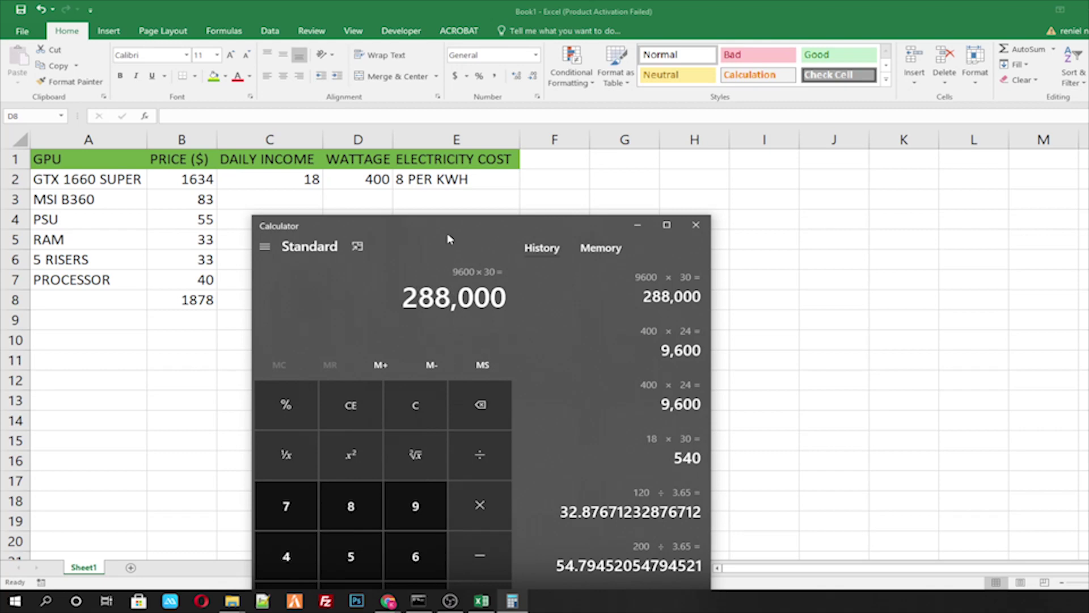
Divide the monthly consumption by 1000 and multiply it by the electricity rate of 8 per kWh
{"action": "left_click_drag", "start_coordinate": [448, 238], "coordinate": [383, 356]}
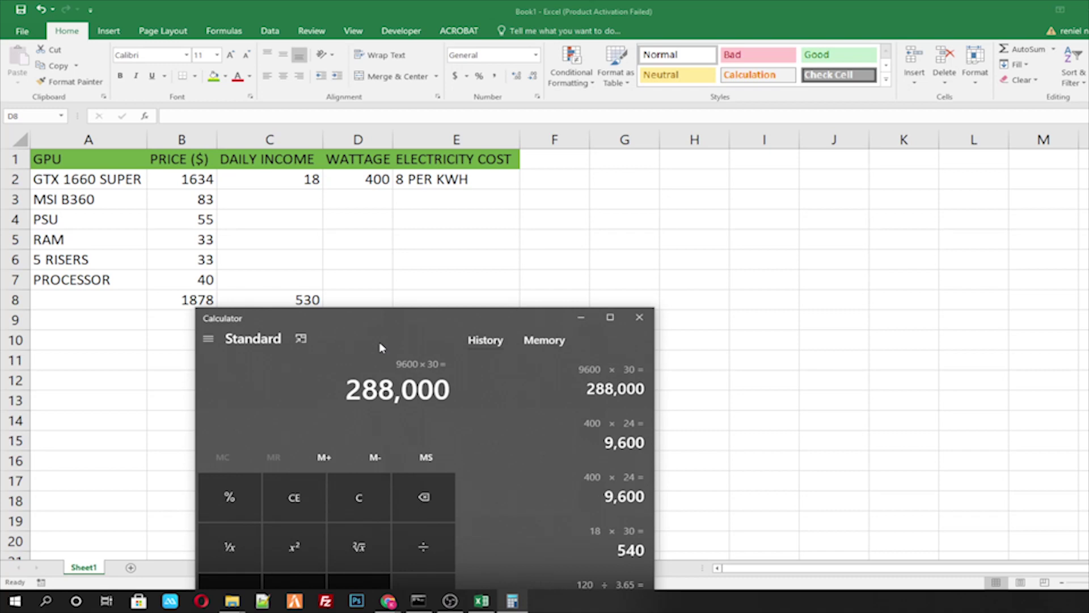
{"action": "key", "text": "slash"}
{"action": "type", "text": "1000"}
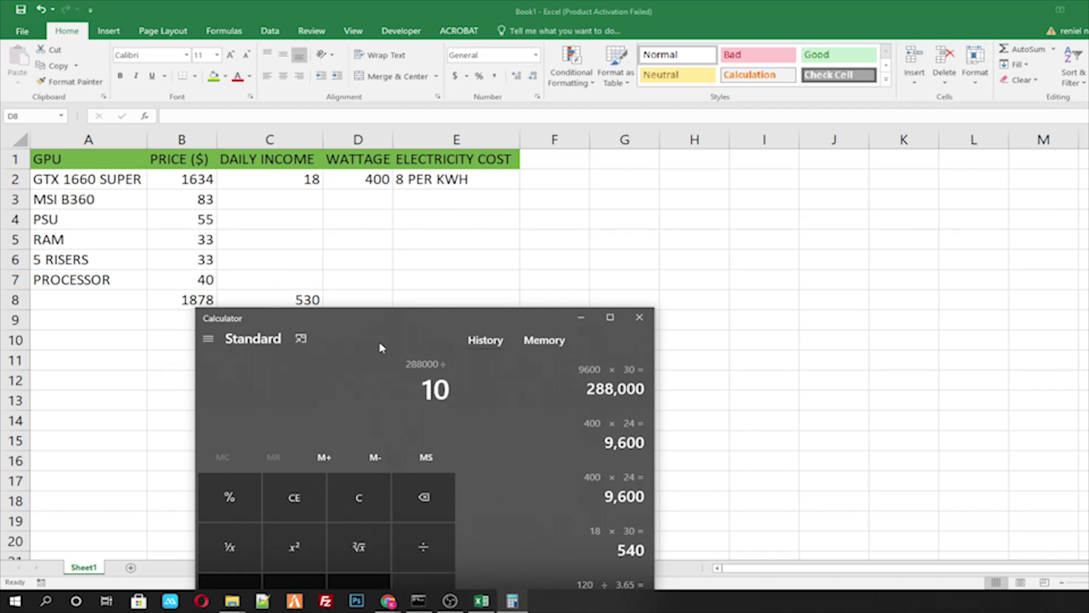
{"action": "key", "text": "Return"}
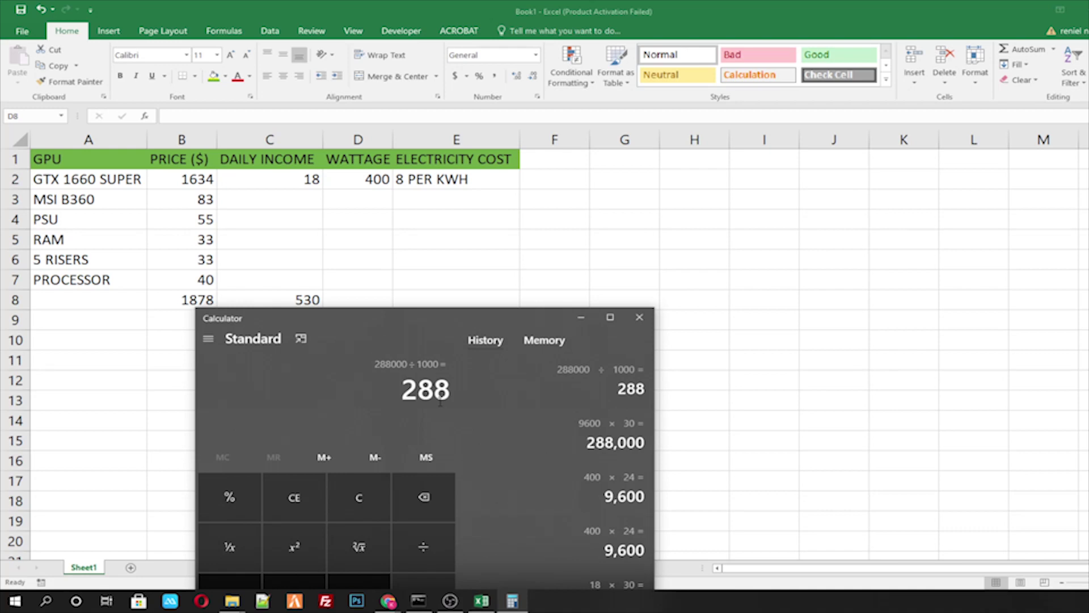
{"action": "key", "text": "asterisk"}
{"action": "key", "text": "8"}
{"action": "key", "text": "Return"}
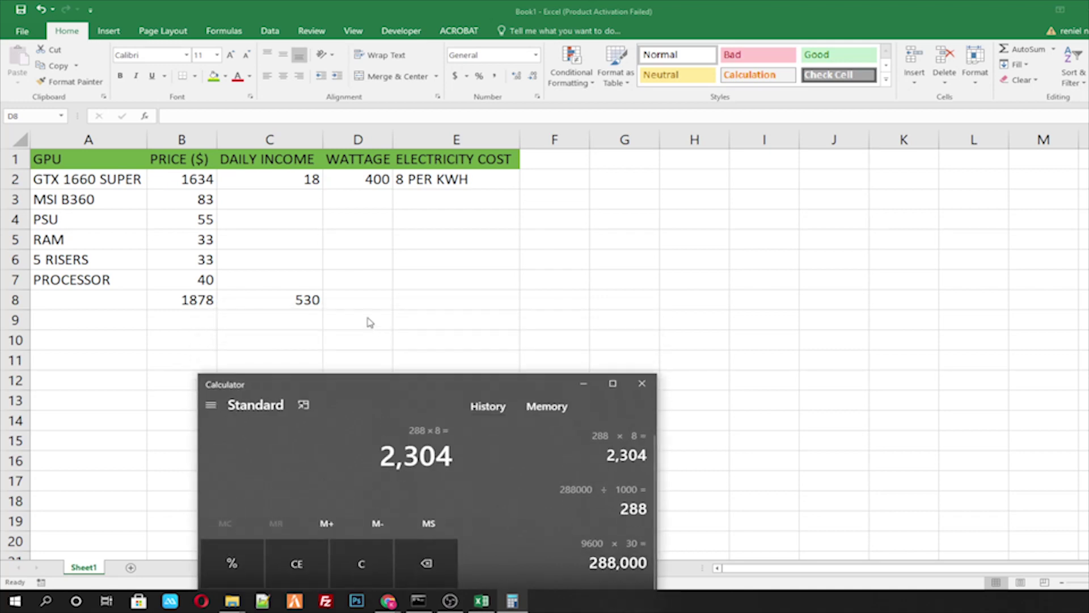
Return to the Excel sheet and enter 2304 in D8 beneath the wattage column
{"action": "left_click", "coordinate": [351, 295]}
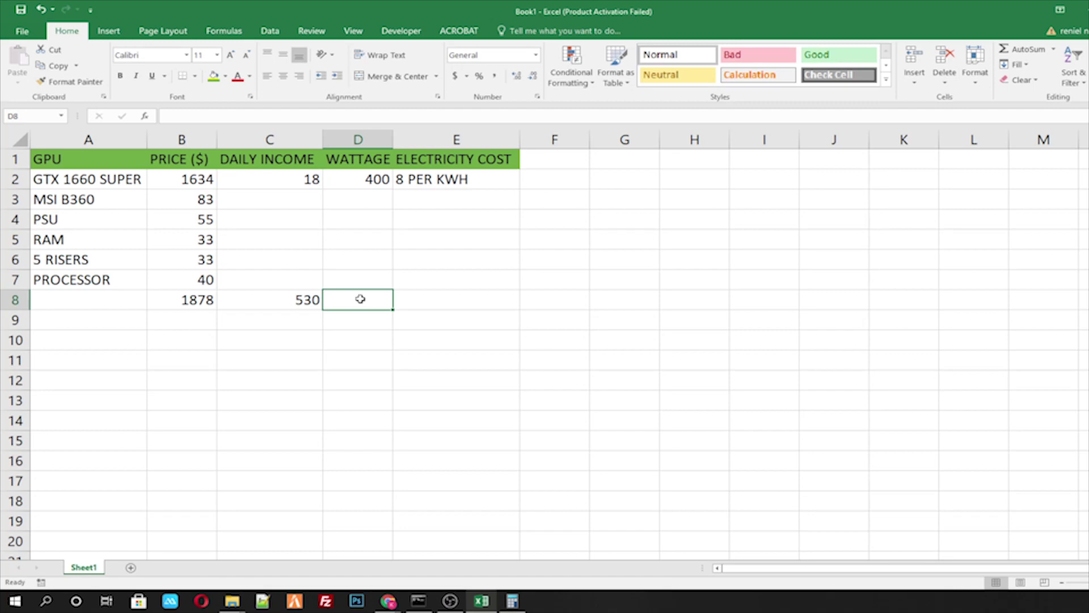
{"action": "type", "text": "23"}
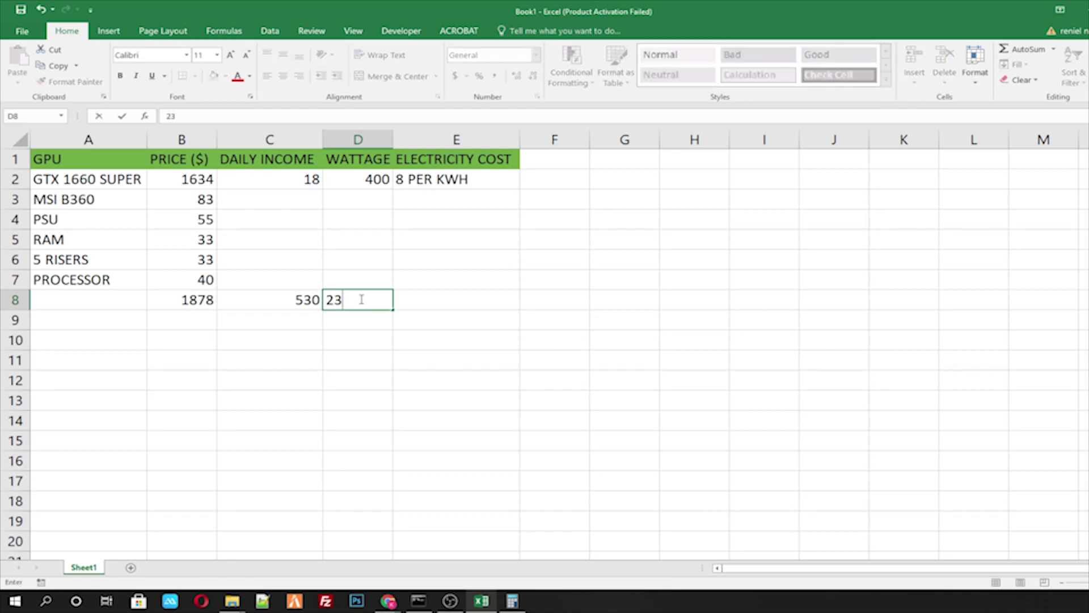
{"action": "type", "text": "04"}
{"action": "key", "text": "Return"}
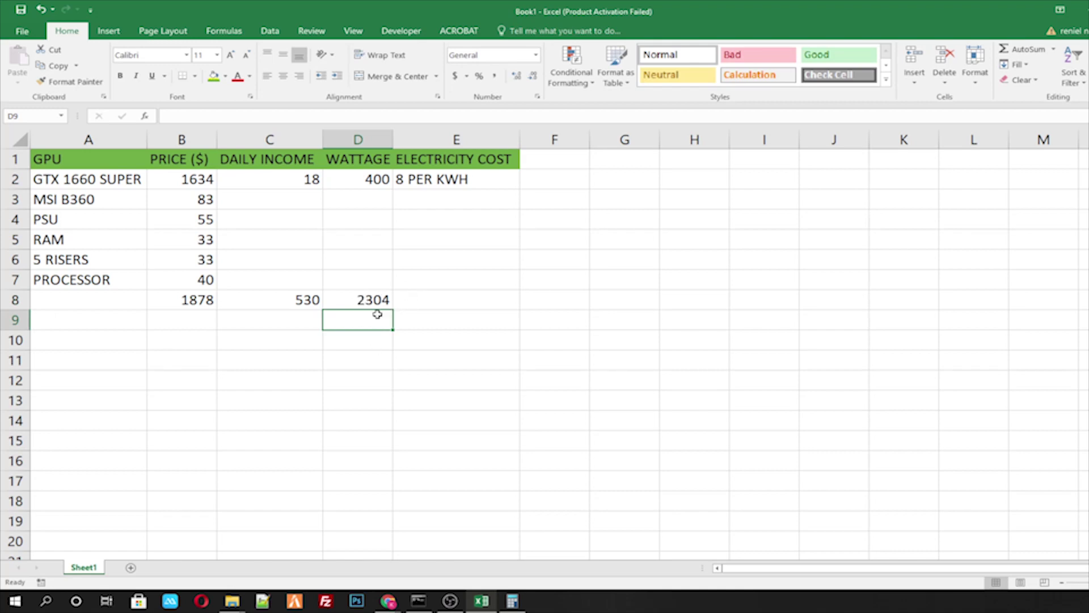
Switch to Calculator, clear it, and multiply the monthly income of 530 by 3.65 and by 13.3 to convert it to pesos
{"action": "left_click", "coordinate": [301, 299]}
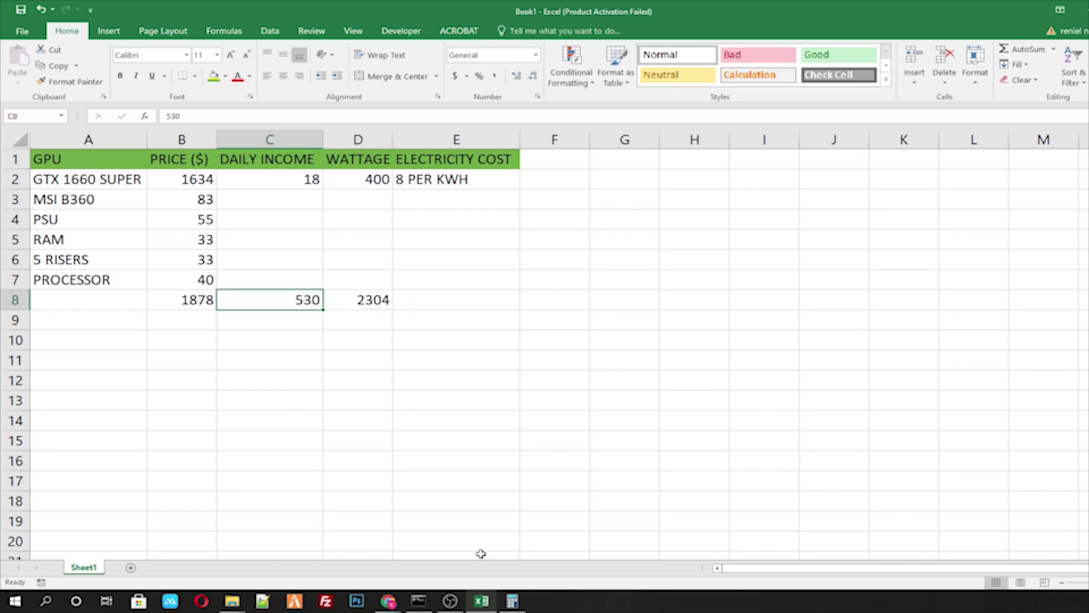
{"action": "left_click", "coordinate": [512, 600]}
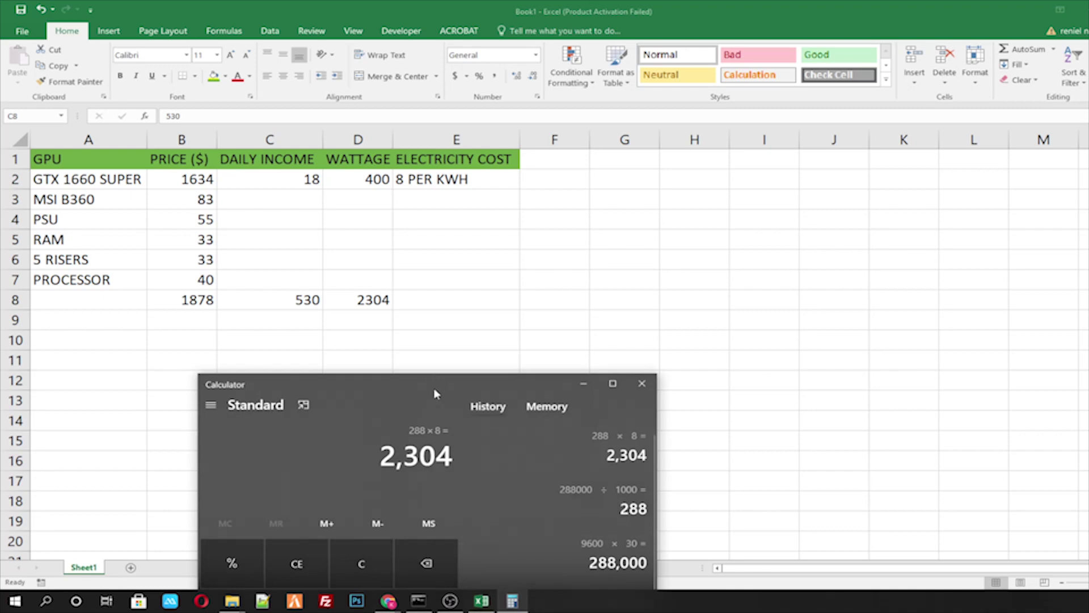
{"action": "key", "text": "Escape"}
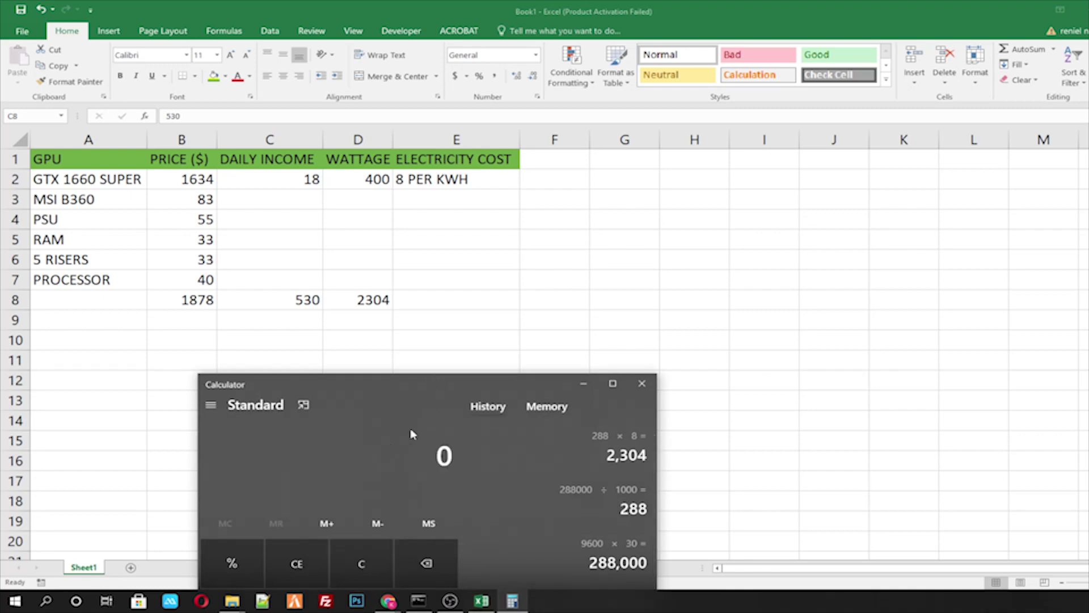
{"action": "type", "text": "530"}
{"action": "key", "text": "asterisk"}
{"action": "type", "text": "3.65"}
{"action": "key", "text": "Return"}
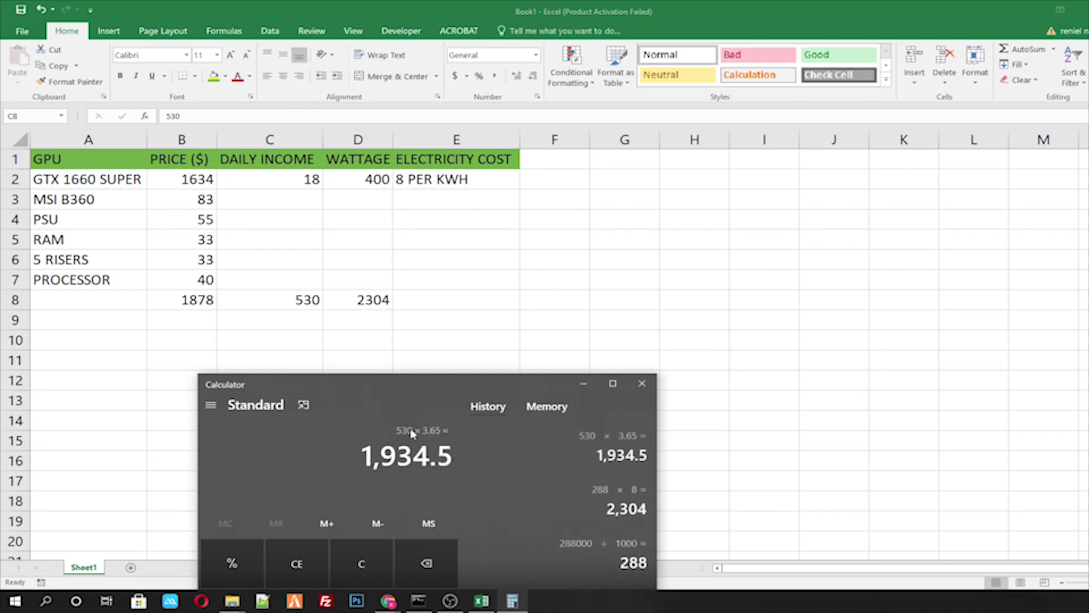
{"action": "key", "text": "asterisk"}
{"action": "type", "text": "13."}
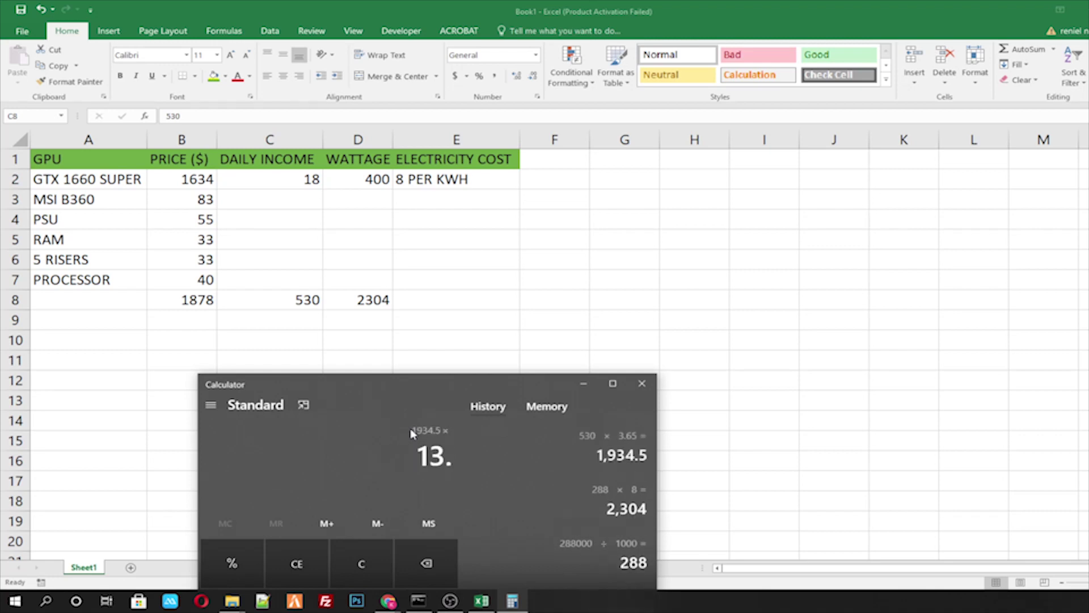
{"action": "type", "text": "3"}
{"action": "key", "text": "Return"}
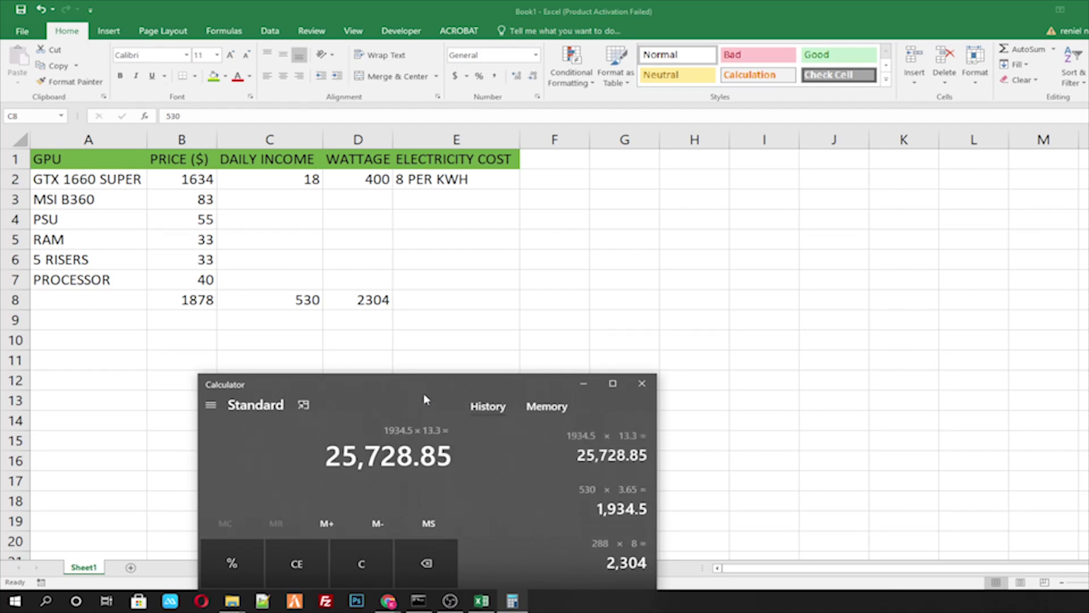
Return to the Excel sheet and enter IN PESOS 25,700 in C9, checking the amount against Calculator
{"action": "left_click", "coordinate": [309, 333]}
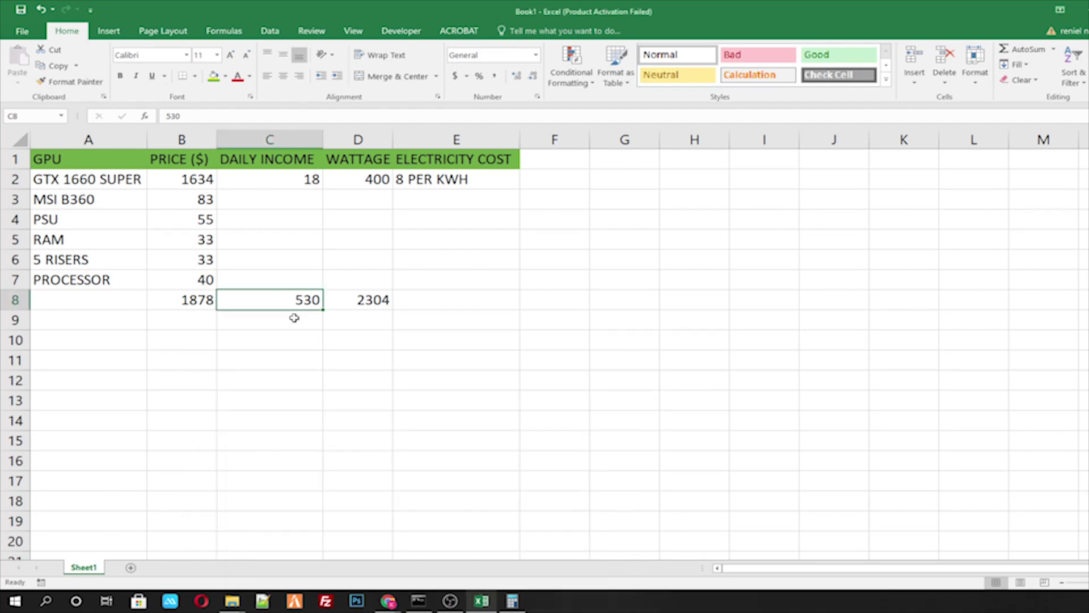
{"action": "left_click", "coordinate": [294, 318]}
{"action": "type", "text": "IN "}
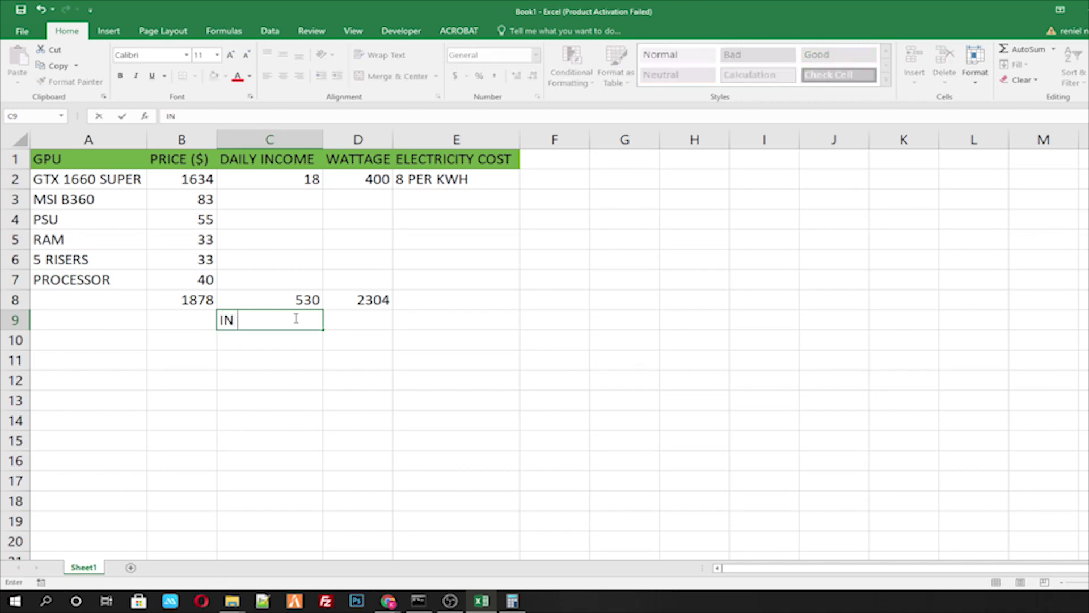
{"action": "type", "text": "PESOS "}
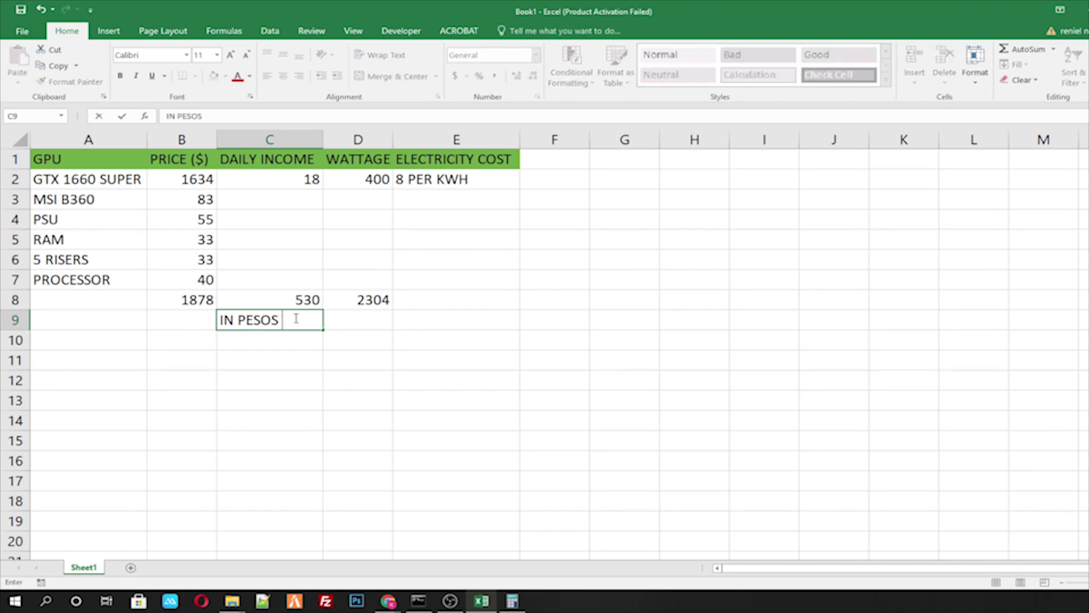
{"action": "type", "text": "25"}
{"action": "left_click", "coordinate": [513, 601]}
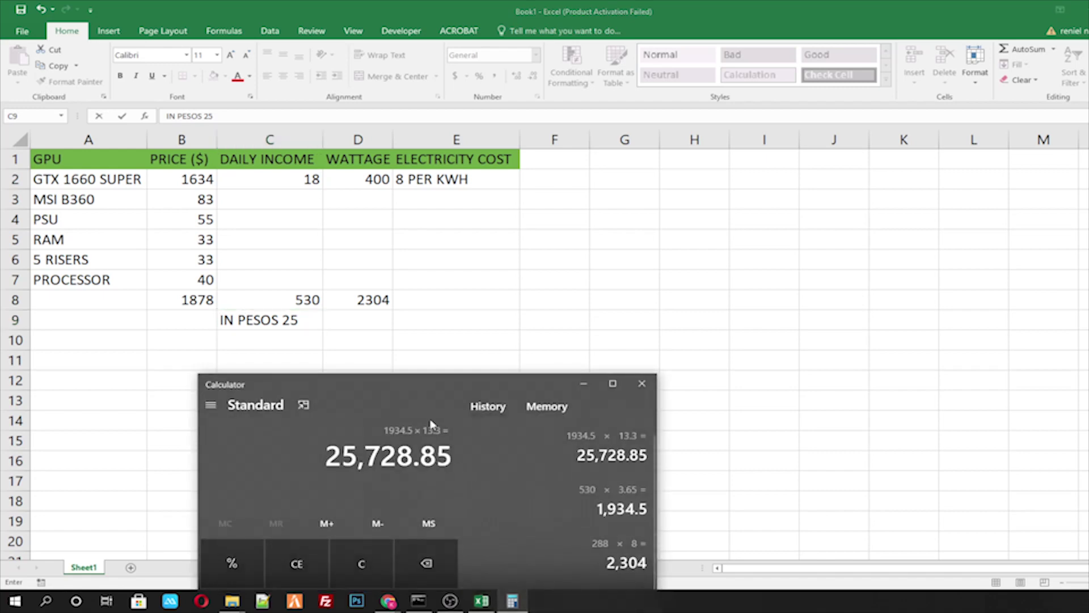
{"action": "left_click", "coordinate": [305, 322]}
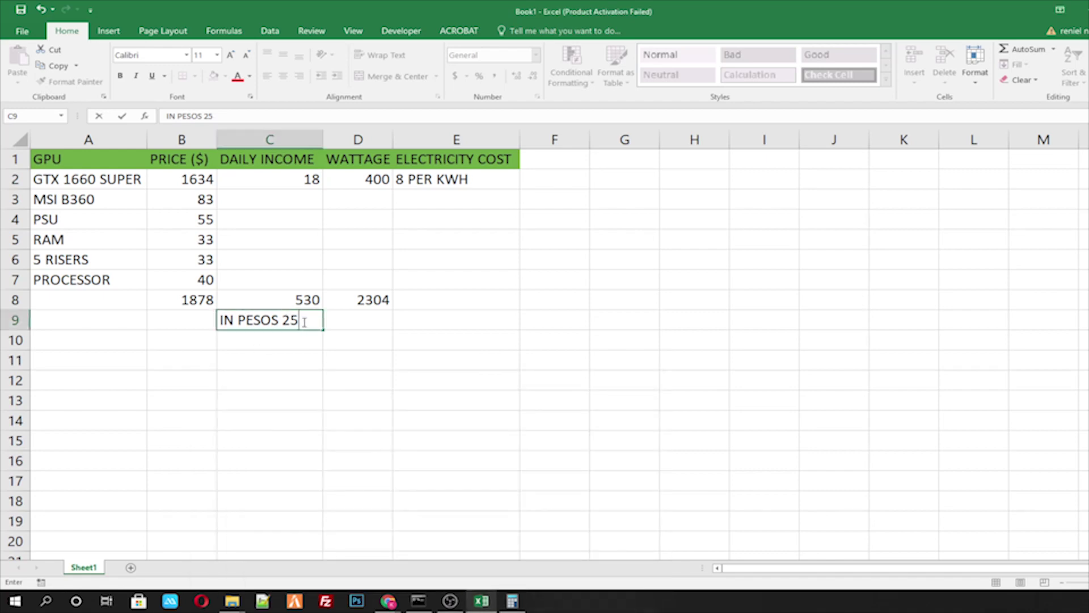
{"action": "type", "text": ",700"}
{"action": "key", "text": "Return"}
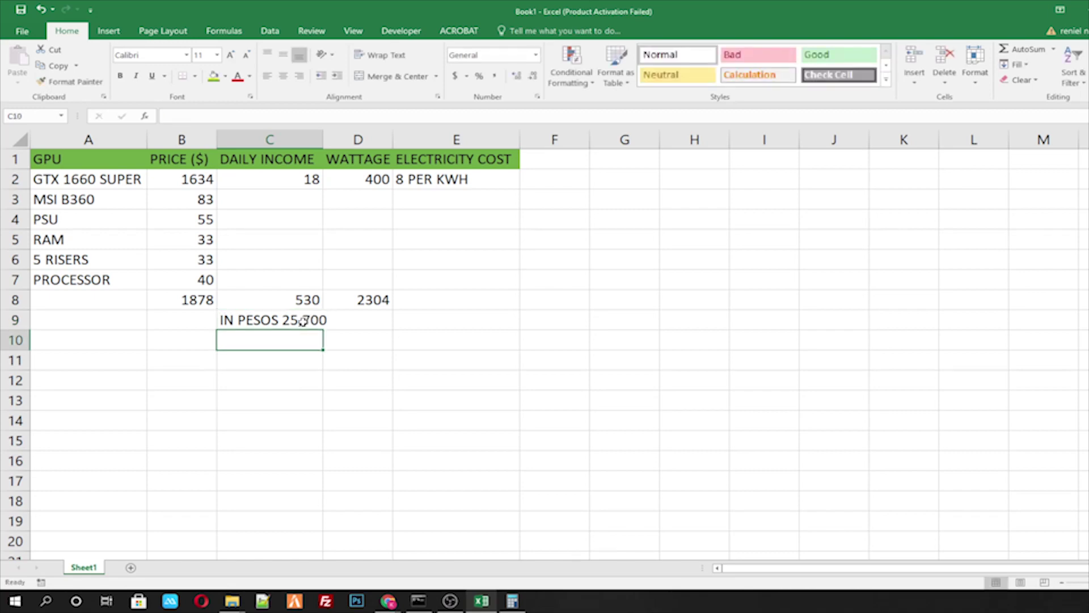
{"action": "left_click", "coordinate": [360, 301]}
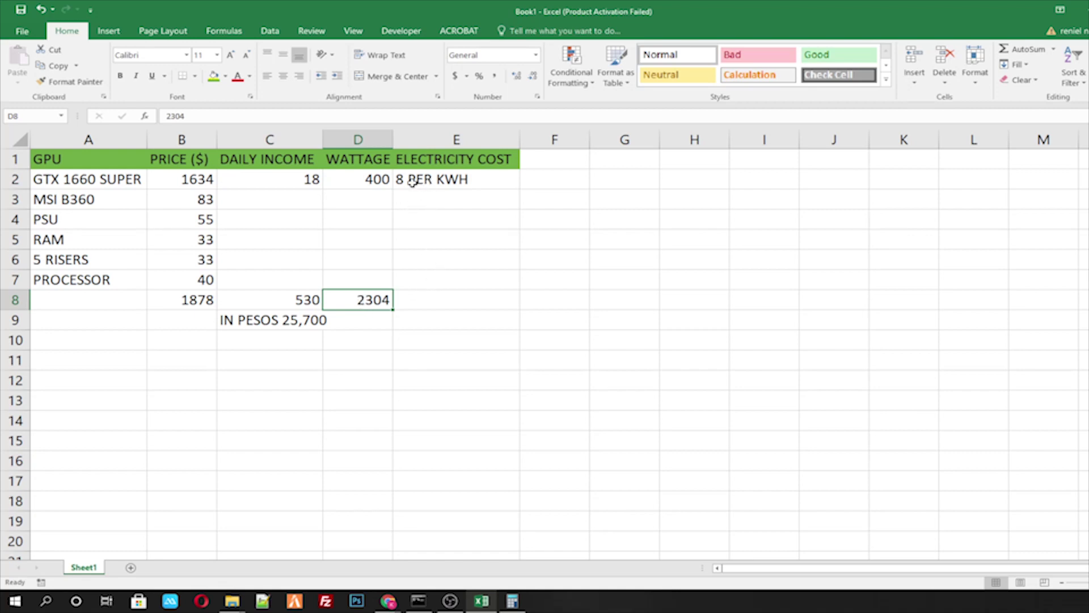
{"action": "left_click", "coordinate": [366, 282]}
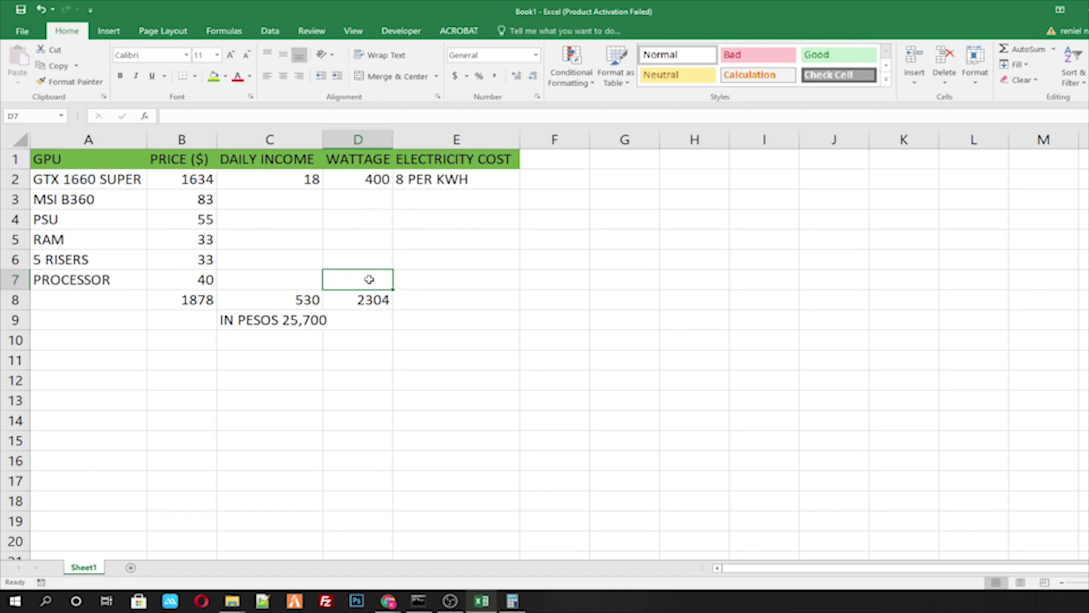
{"action": "left_click", "coordinate": [366, 303]}
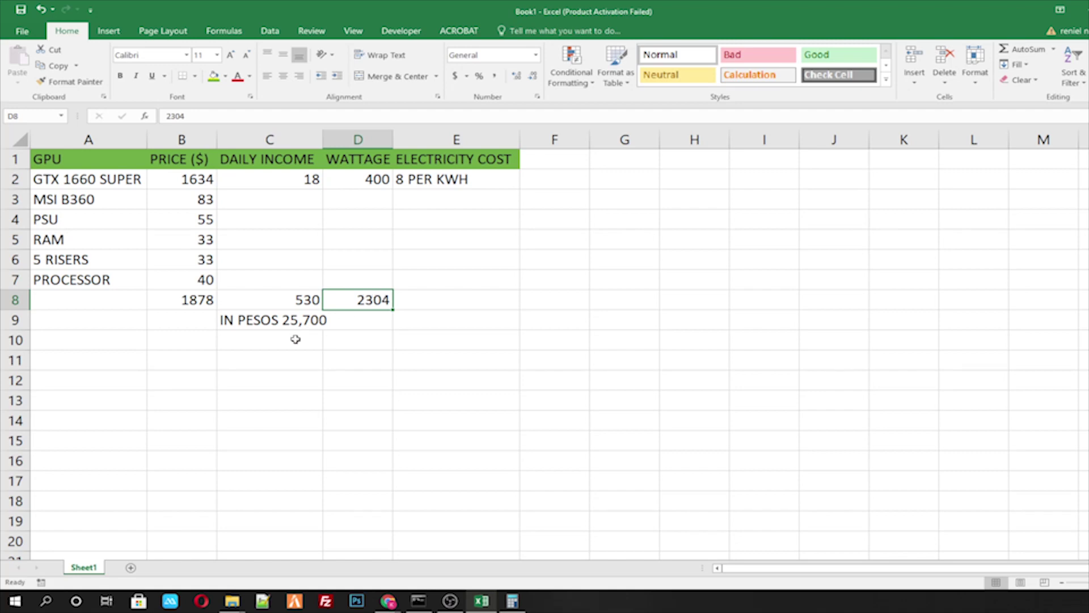
Enter 25 in E9, and switch to Calculator to subtract the 2304 electricity cost from the monthly peso income
{"action": "left_click", "coordinate": [454, 319]}
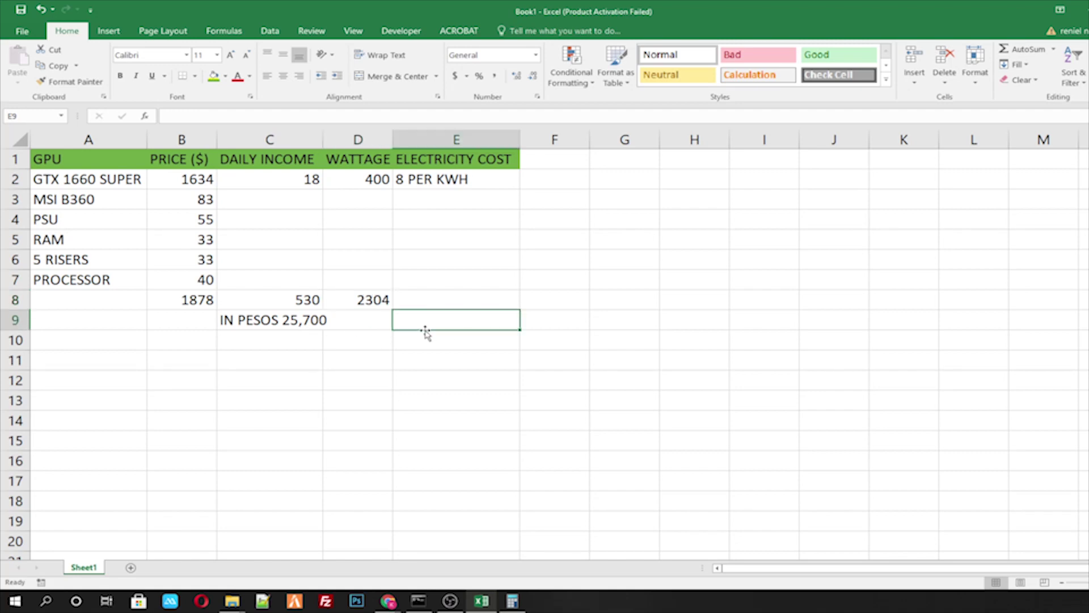
{"action": "type", "text": "25"}
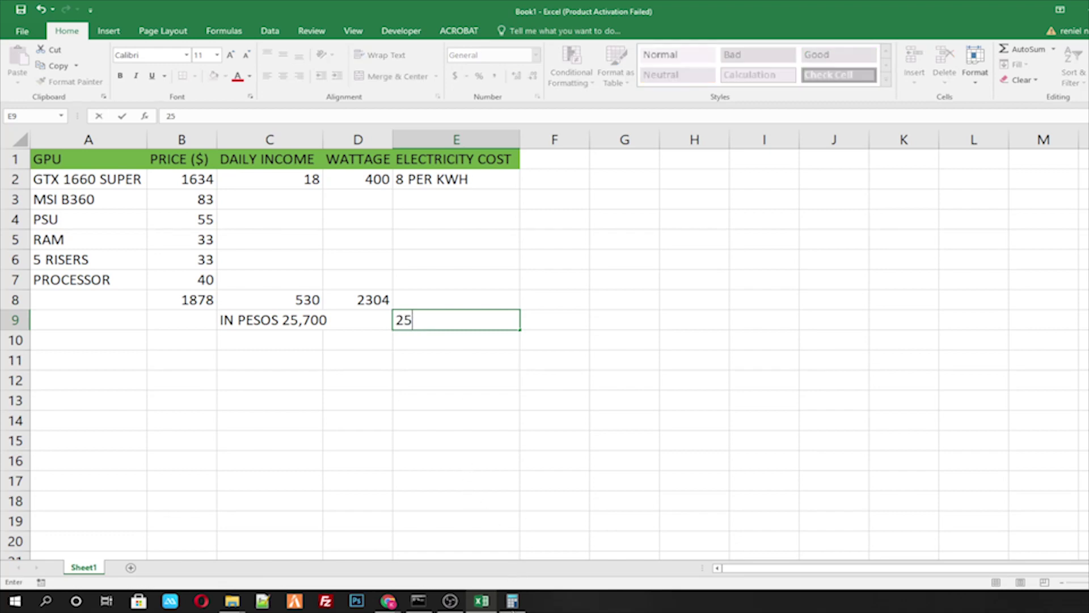
{"action": "left_click", "coordinate": [512, 601]}
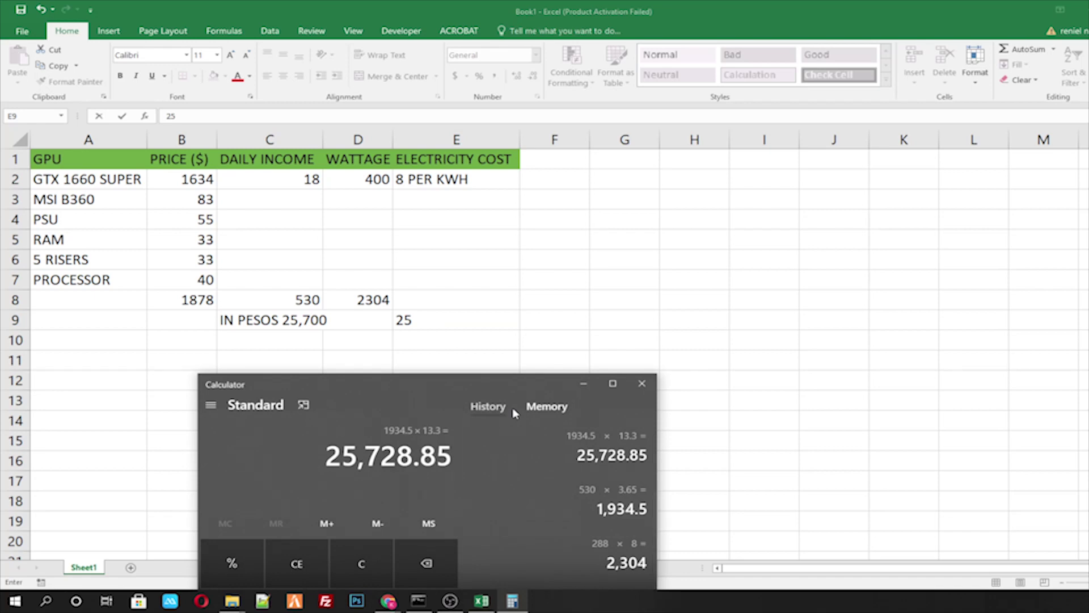
{"action": "key", "text": "minus"}
{"action": "type", "text": "2304"}
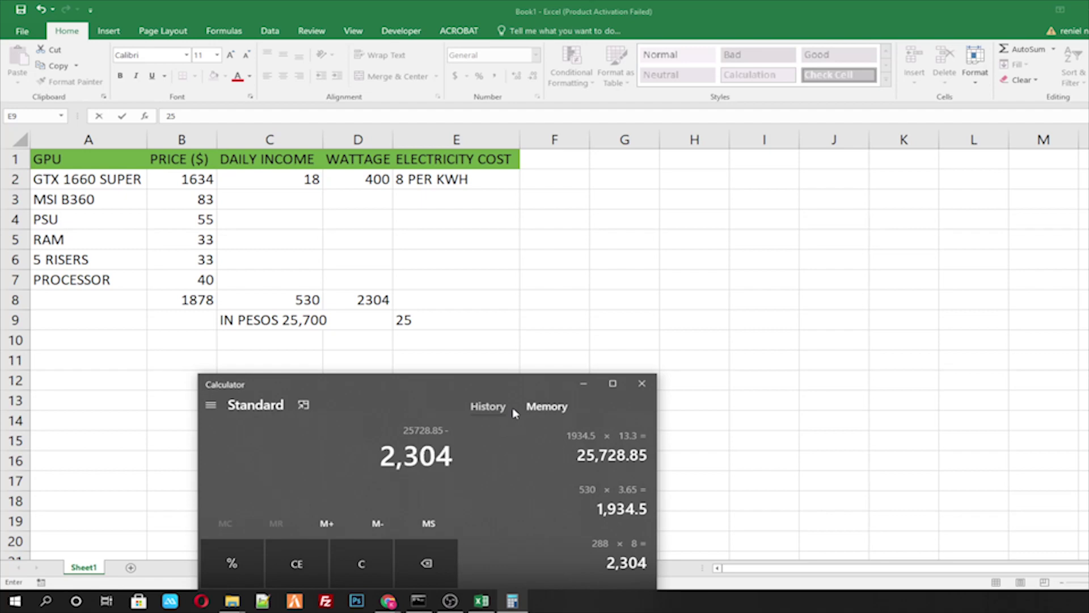
{"action": "key", "text": "Return"}
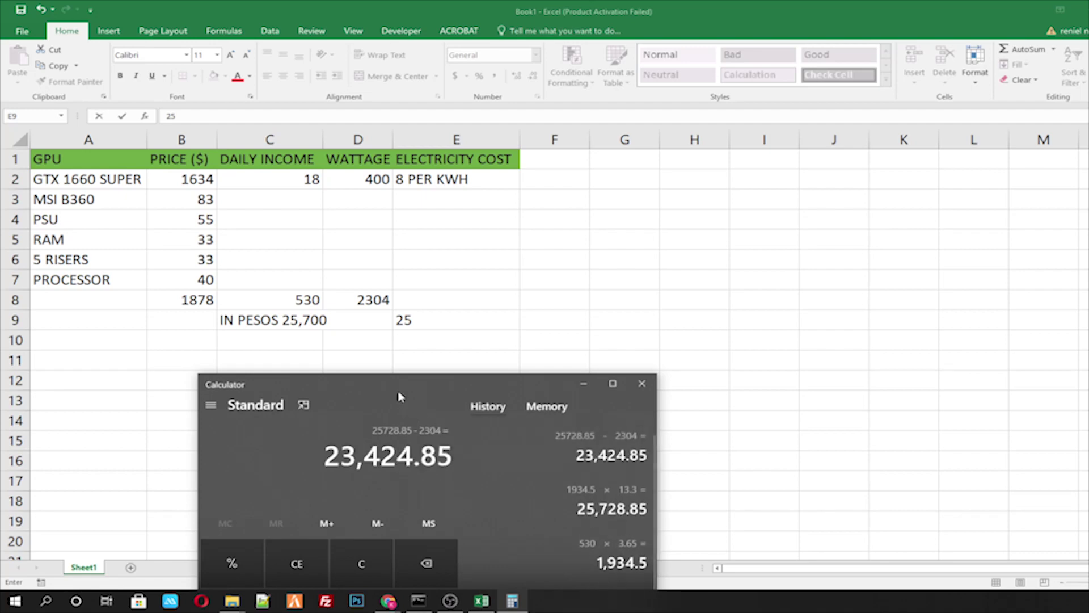
Divide the net peso income by 13.3 and by 3.65 in Calculator to convert it back to dollars
{"action": "left_click_drag", "start_coordinate": [411, 385], "coordinate": [366, 441]}
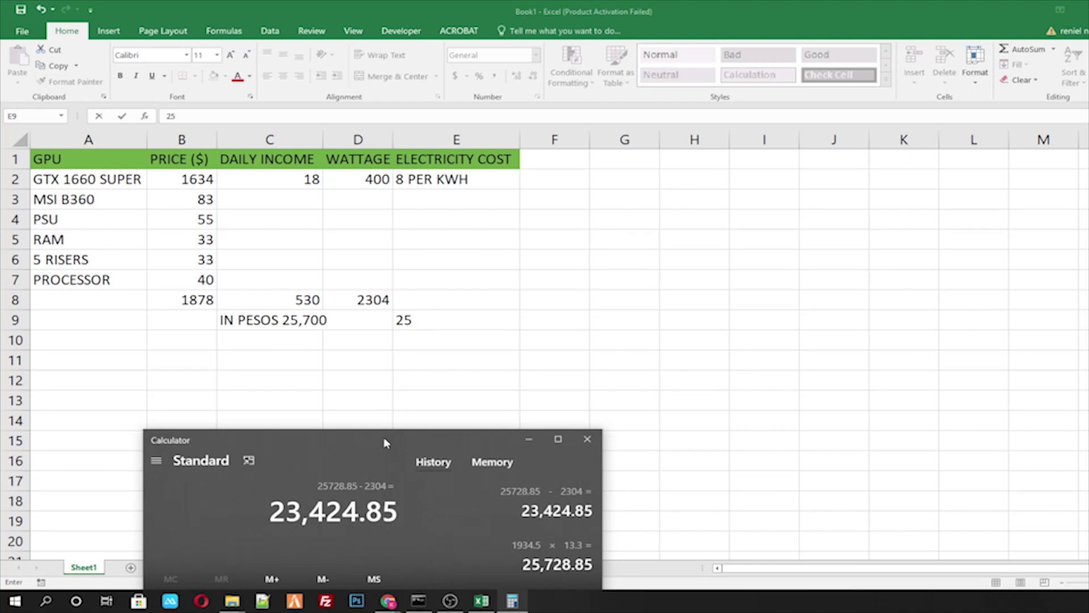
{"action": "left_click_drag", "start_coordinate": [385, 442], "coordinate": [433, 357]}
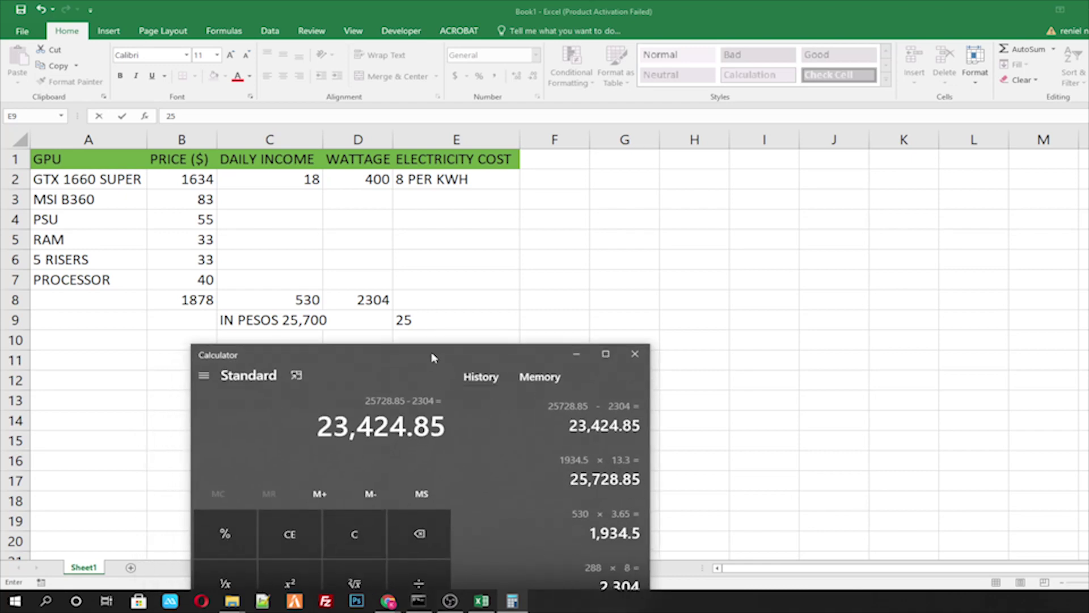
{"action": "key", "text": "slash"}
{"action": "type", "text": "13.3"}
{"action": "key", "text": "Return"}
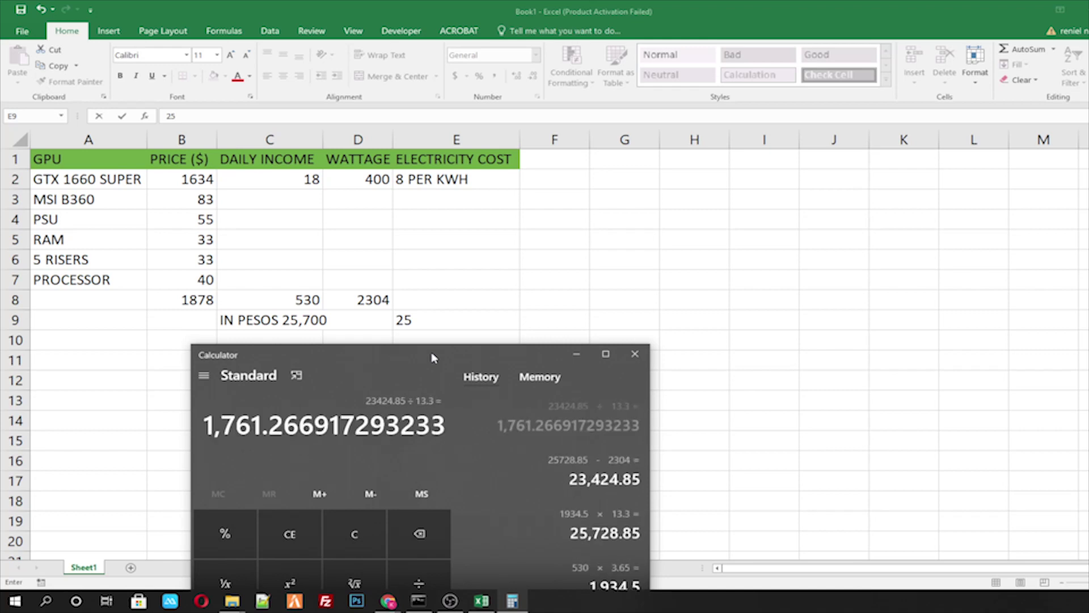
{"action": "key", "text": "slash"}
{"action": "type", "text": "3.65"}
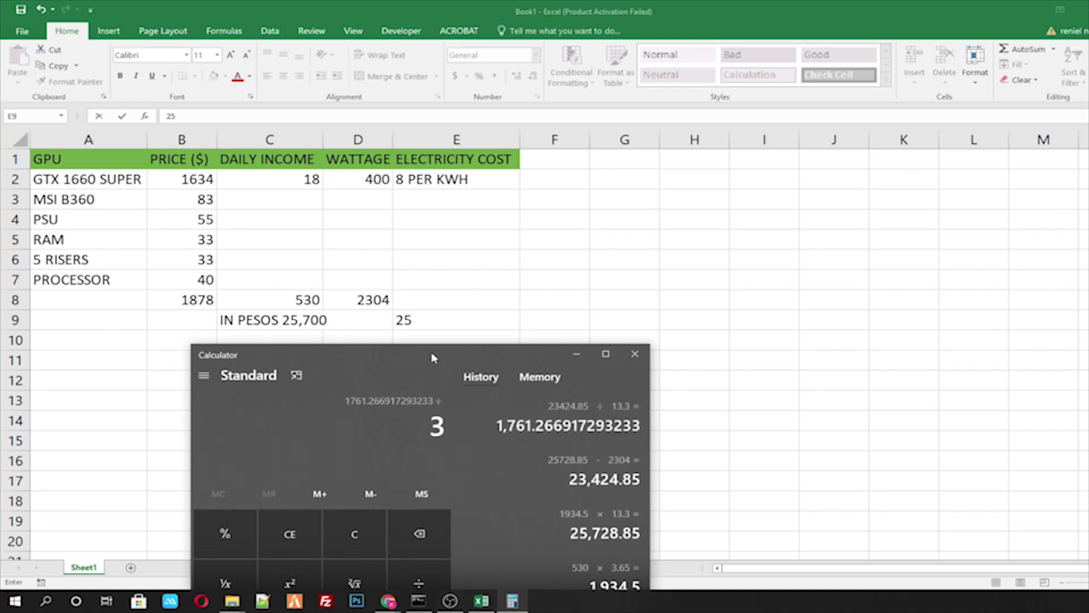
{"action": "key", "text": "Return"}
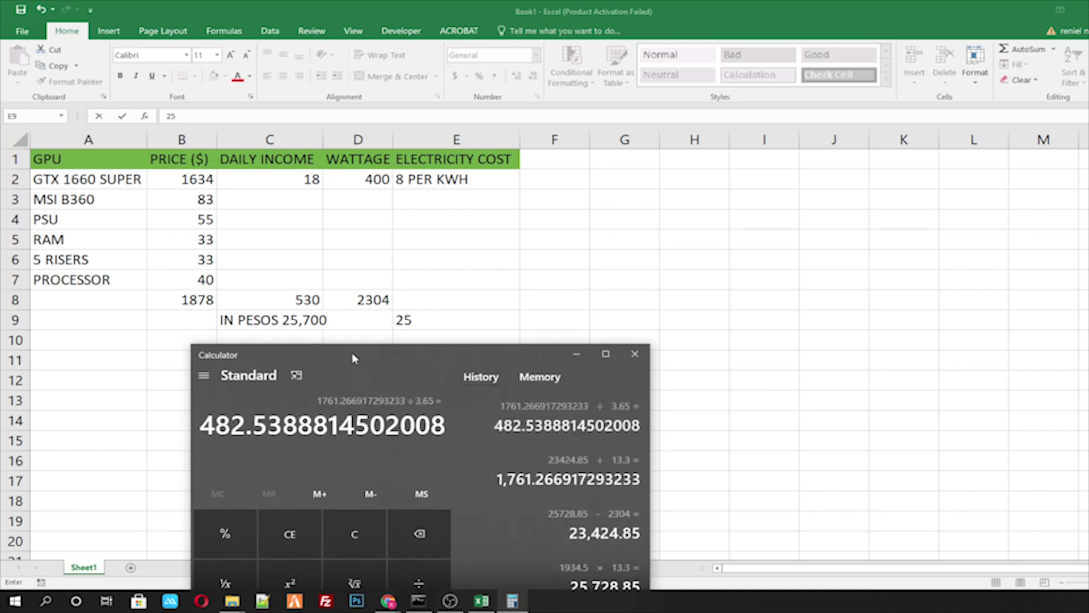
{"action": "left_click_drag", "start_coordinate": [344, 354], "coordinate": [417, 398]}
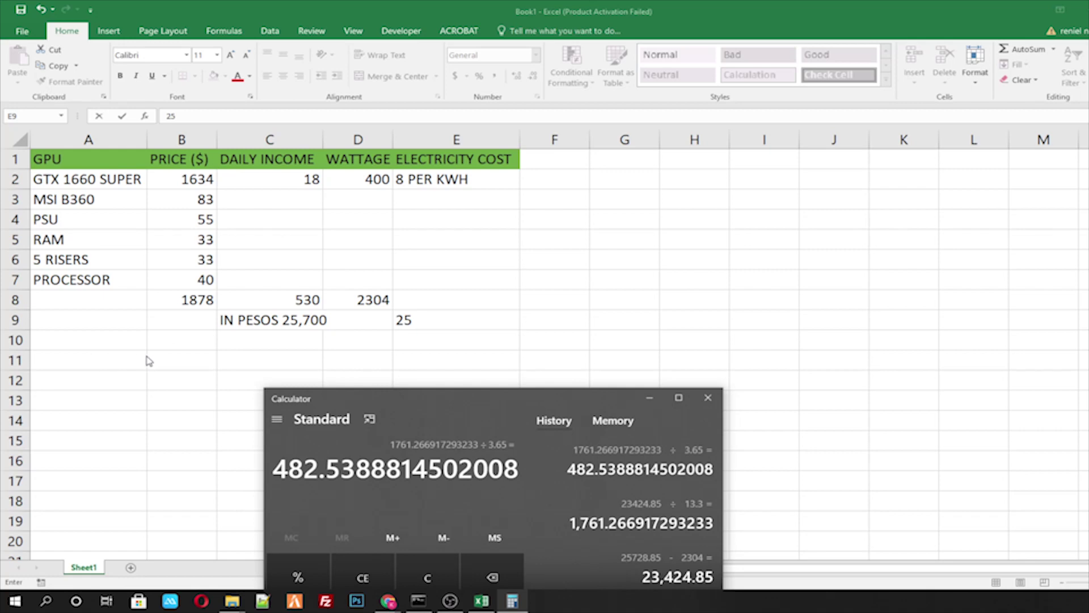
Return to the Excel sheet and enter INVESTMENT in A11 with the amount 1878 beside it in B11
{"action": "key", "text": "alt+Tab"}
{"action": "left_click", "coordinate": [112, 361]}
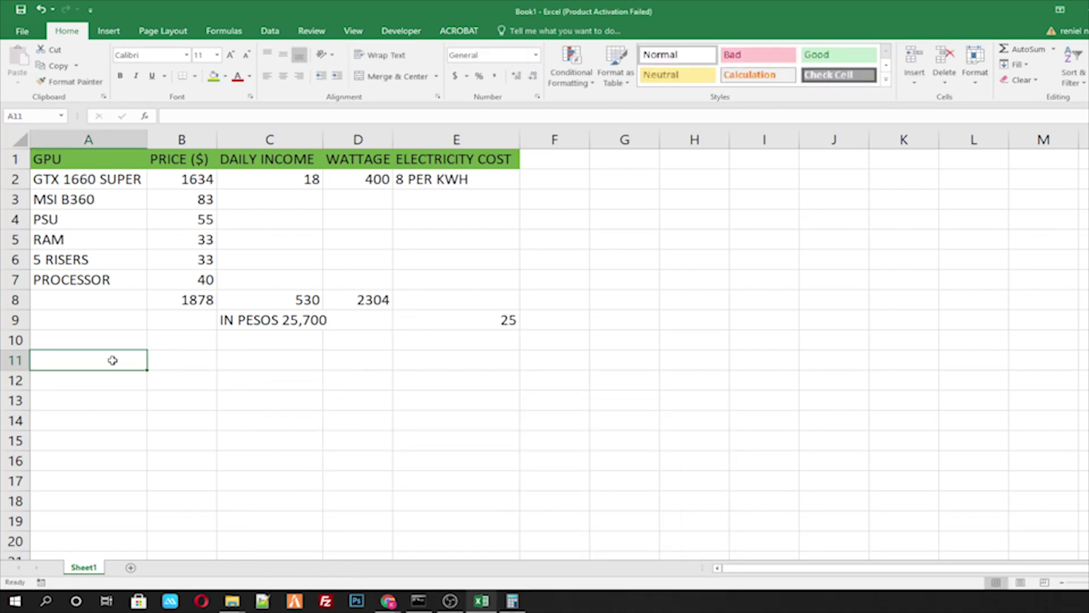
{"action": "type", "text": "INVEST"}
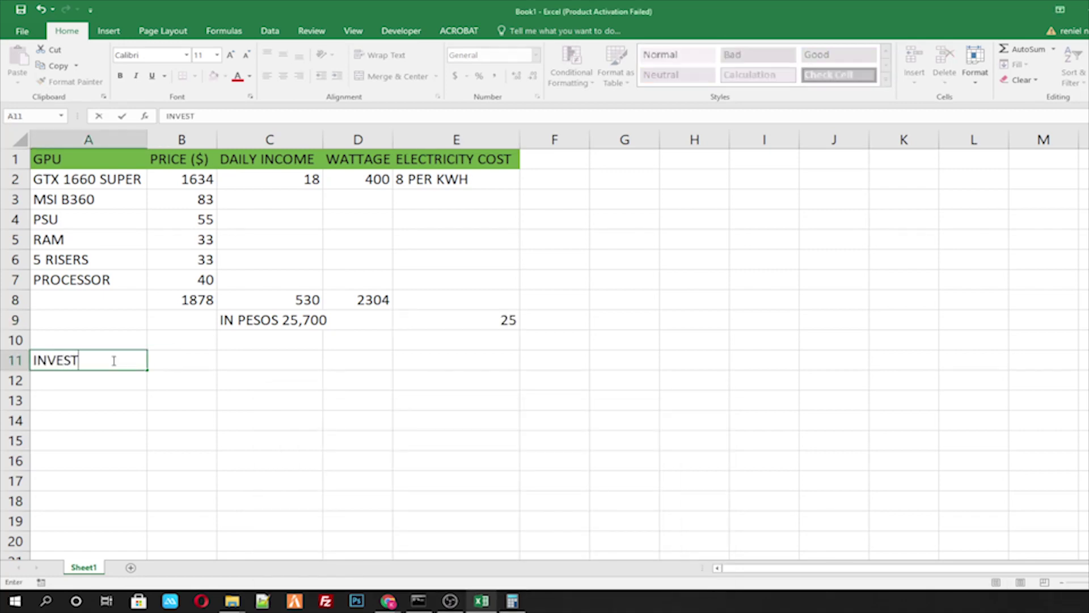
{"action": "type", "text": "MENT"}
{"action": "key", "text": "Tab"}
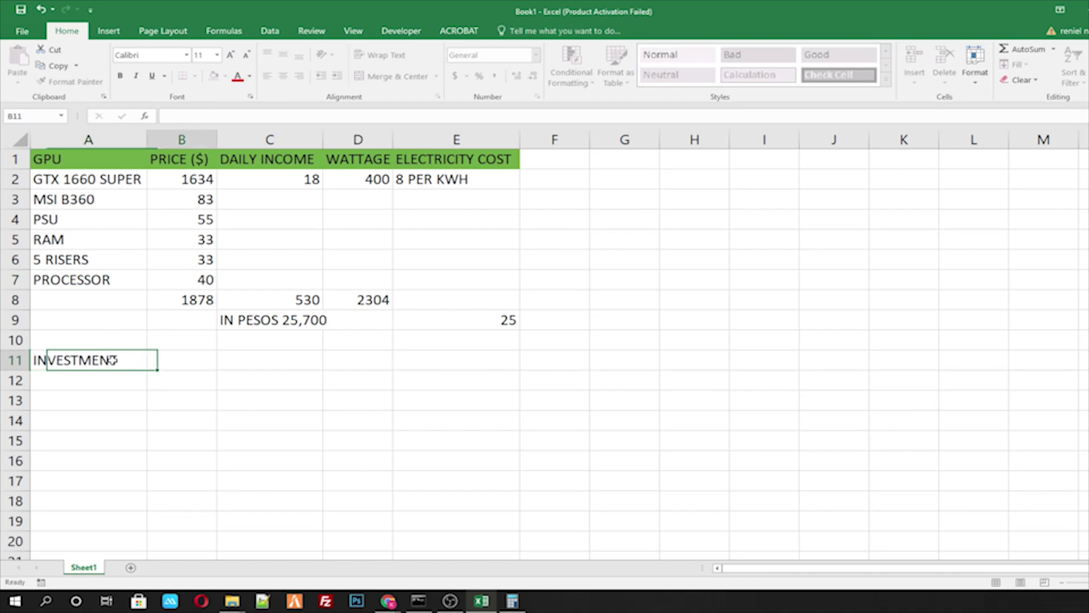
{"action": "type", "text": "18"}
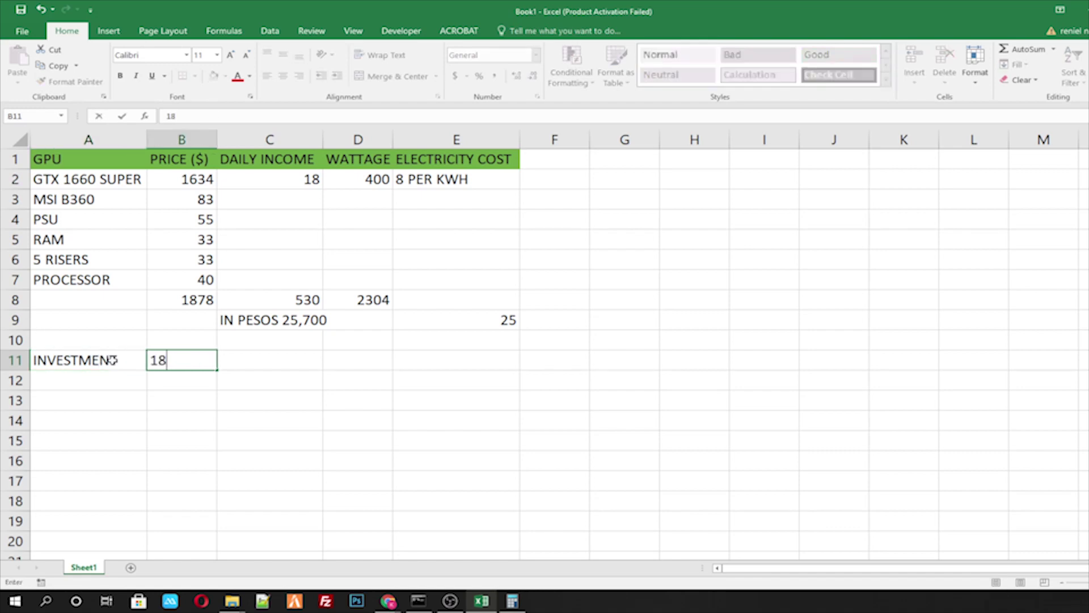
{"action": "type", "text": "78"}
{"action": "key", "text": "Return"}
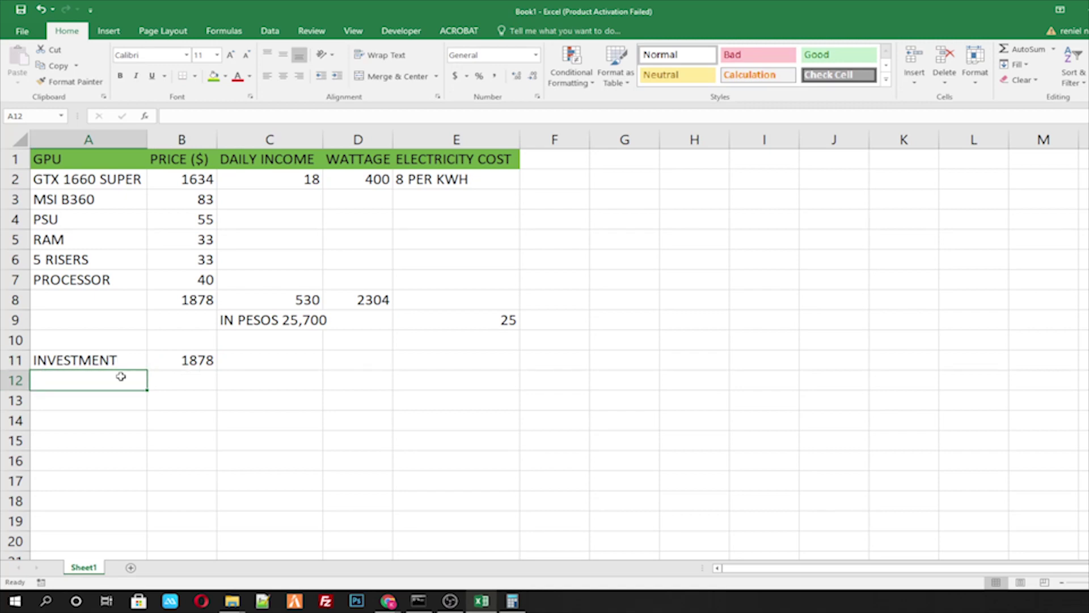
Enter the label MONTHLY ICOME in A12 below INVESTMENT, and insert NET before ICOME
{"action": "type", "text": "MONT"}
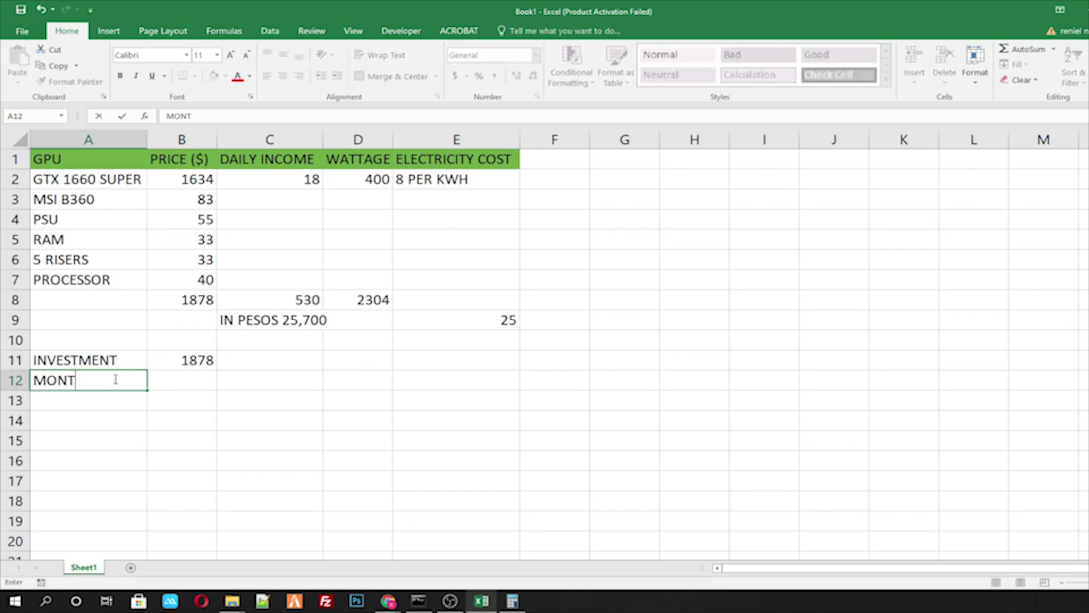
{"action": "type", "text": "HLY ICOME"}
{"action": "key", "text": "Return"}
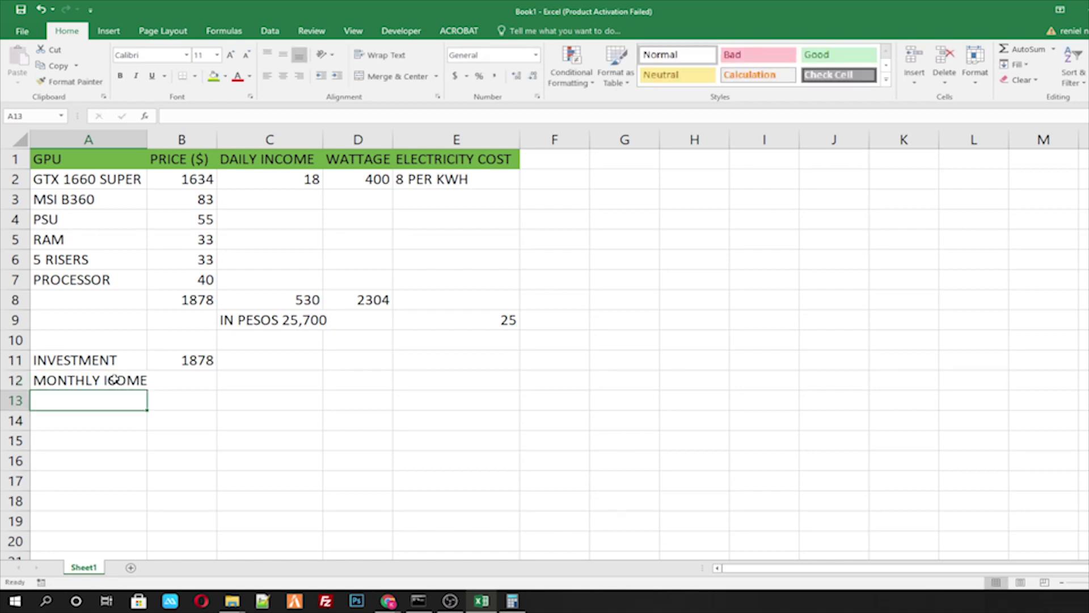
{"action": "left_click", "coordinate": [513, 601]}
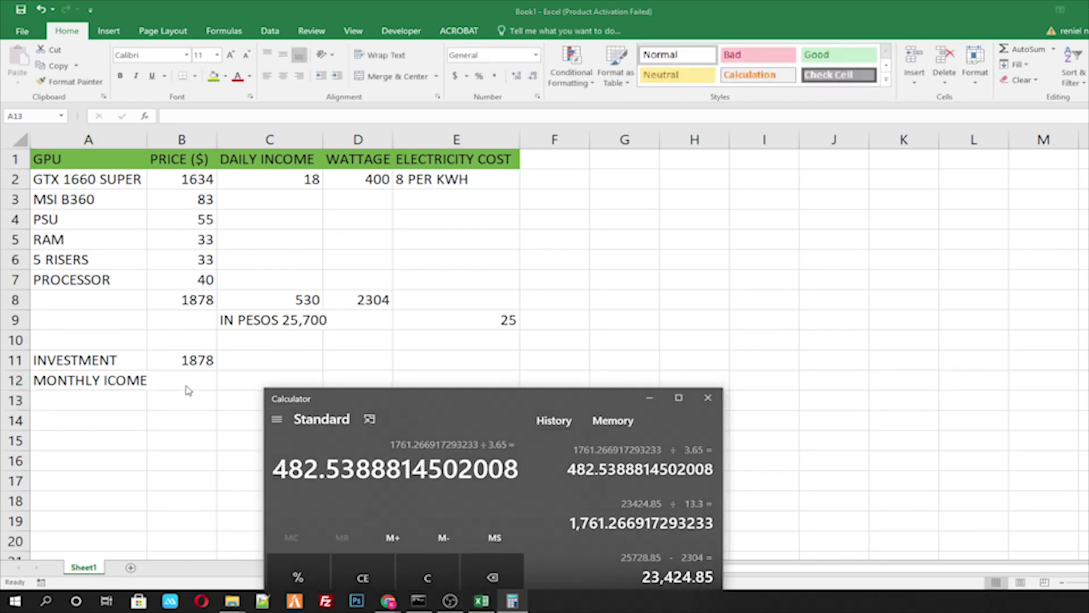
{"action": "left_click", "coordinate": [188, 384]}
{"action": "left_click", "coordinate": [119, 379]}
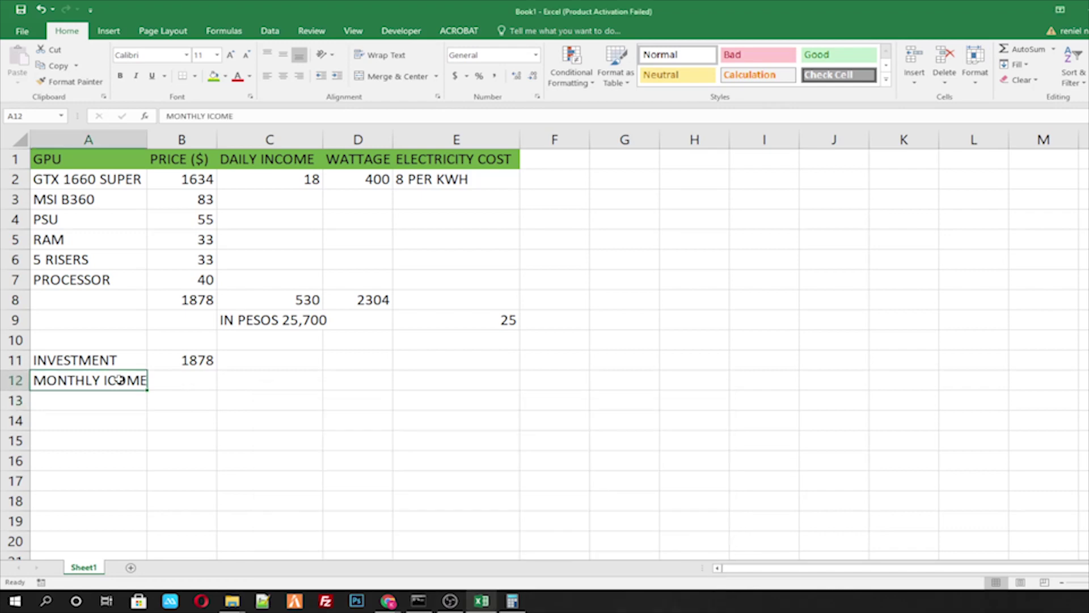
{"action": "double_click", "coordinate": [107, 380]}
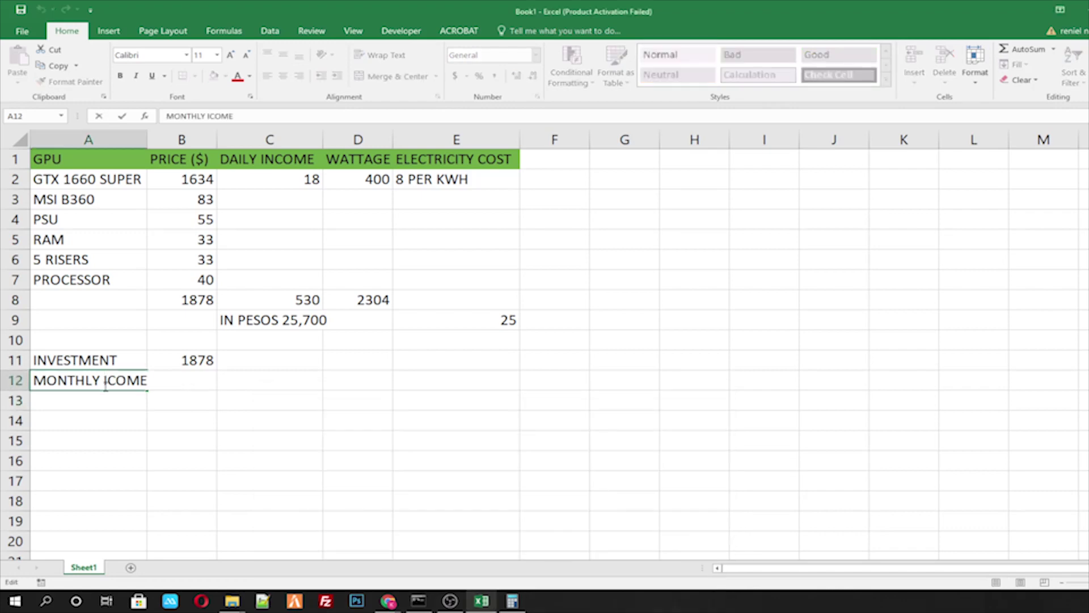
{"action": "type", "text": "NET"}
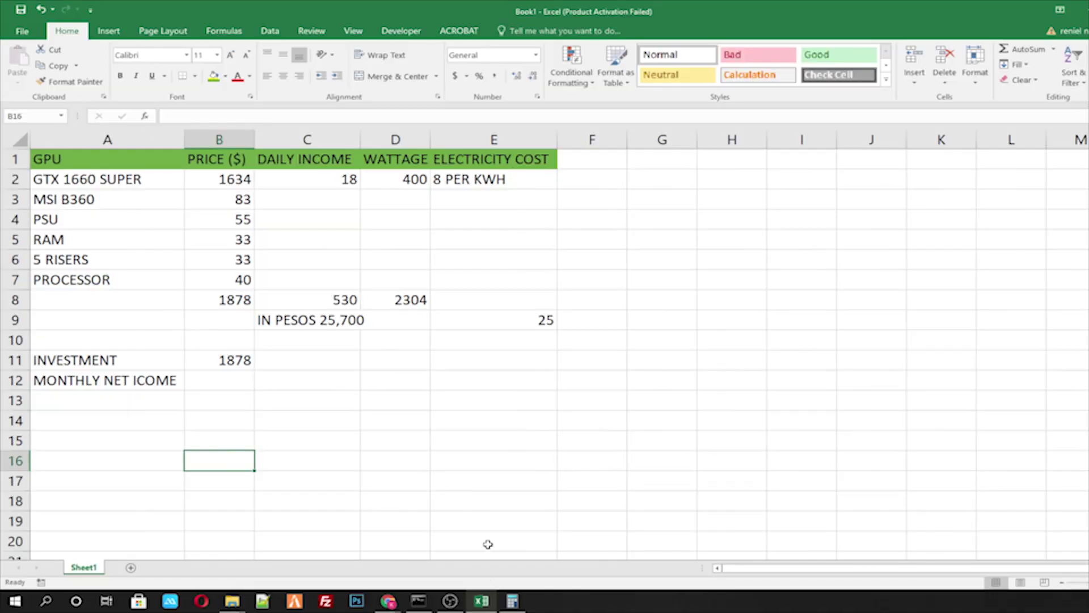
Check the converted net income in Calculator and enter 482.5 in B12 beside the monthly net income label
{"action": "left_click", "coordinate": [511, 600]}
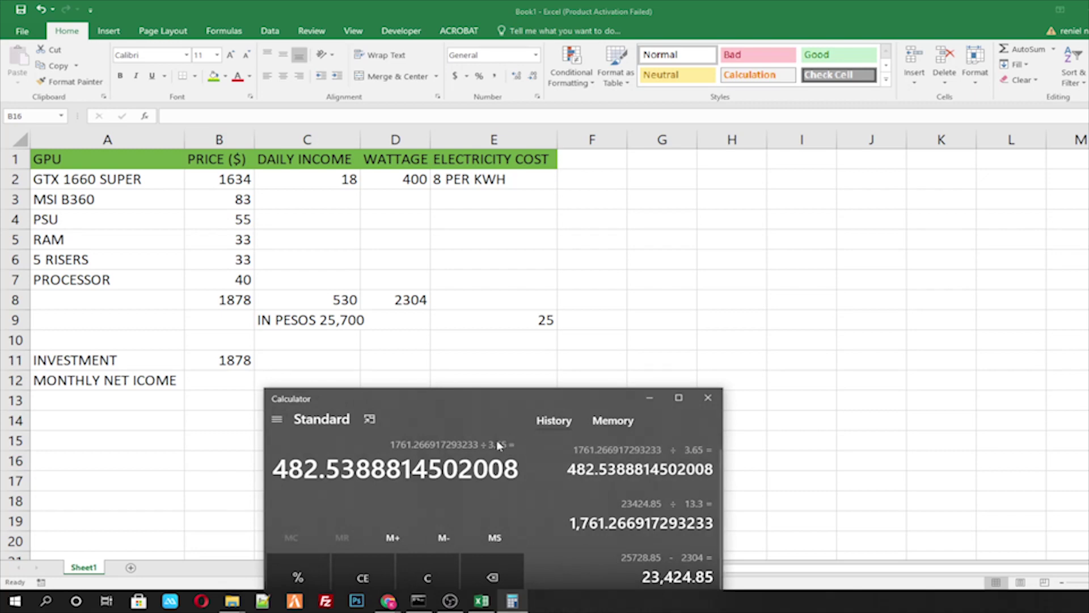
{"action": "left_click", "coordinate": [222, 378]}
{"action": "left_click", "coordinate": [222, 377]}
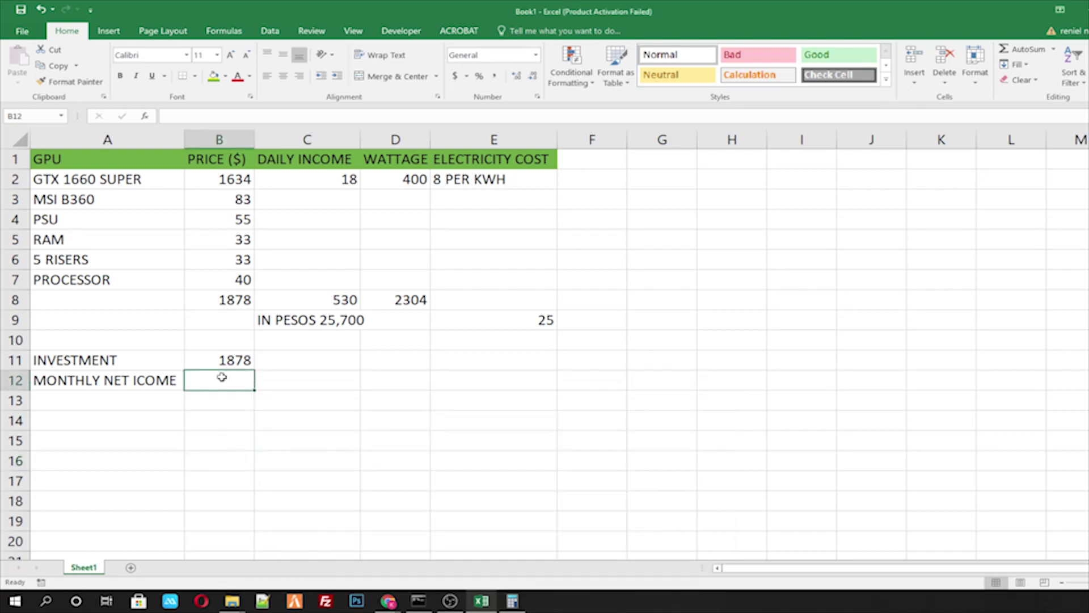
{"action": "type", "text": "482."}
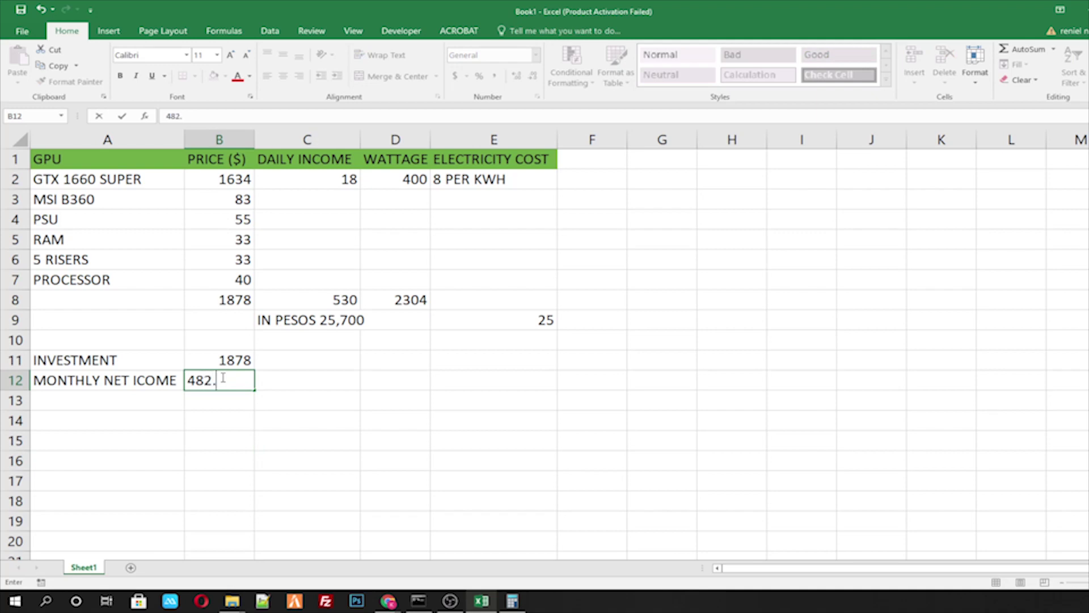
{"action": "type", "text": "5"}
{"action": "key", "text": "Return"}
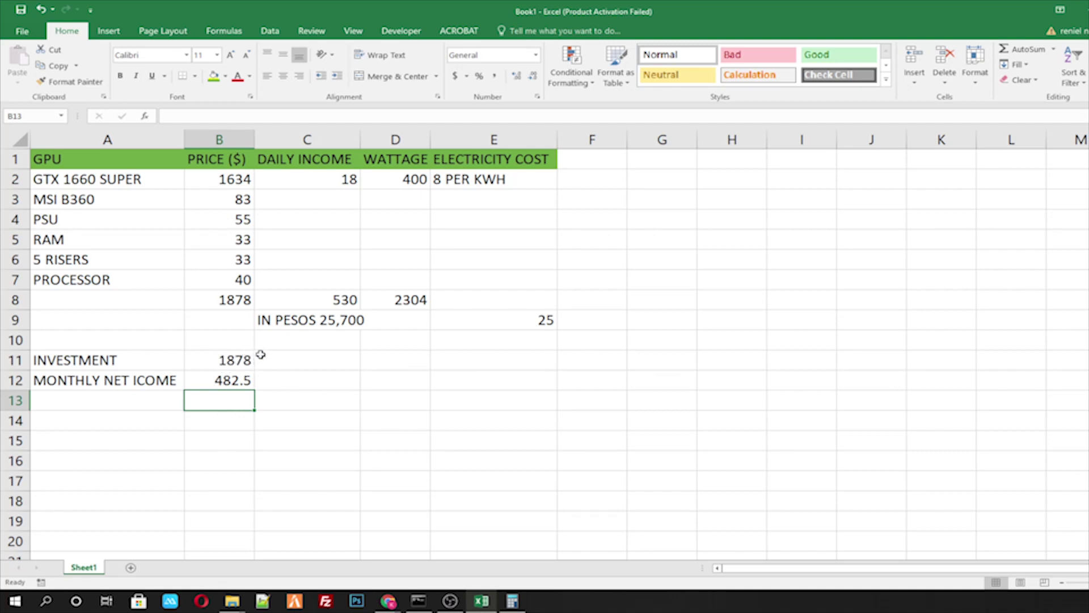
Enter ROI in A13, and in a cleared Calculator divide the 1878 investment by the 482.5 monthly net income
{"action": "left_click", "coordinate": [69, 401]}
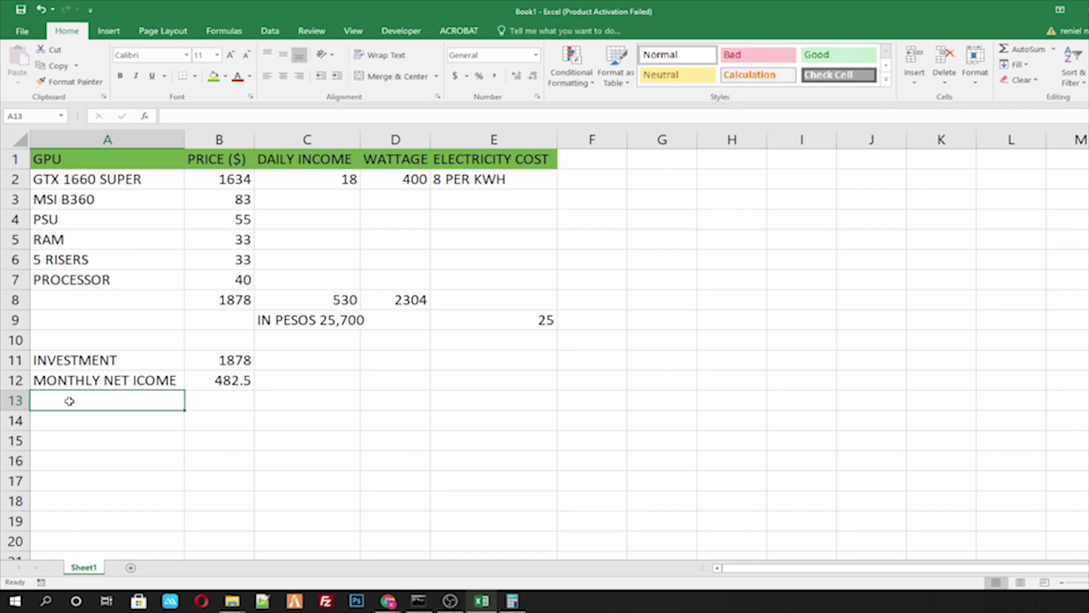
{"action": "type", "text": "ROI"}
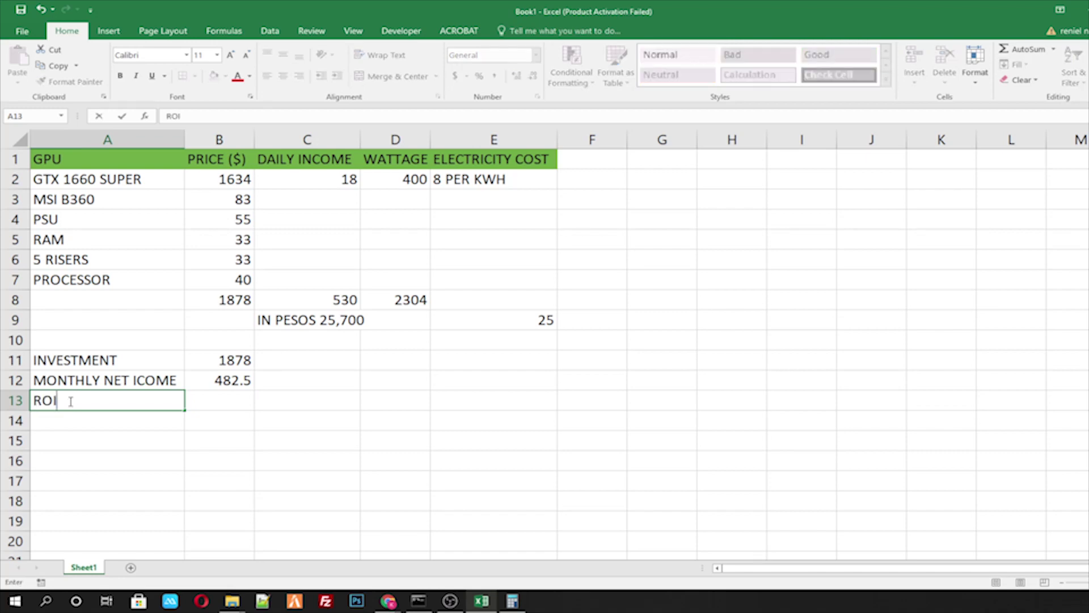
{"action": "left_click", "coordinate": [512, 600]}
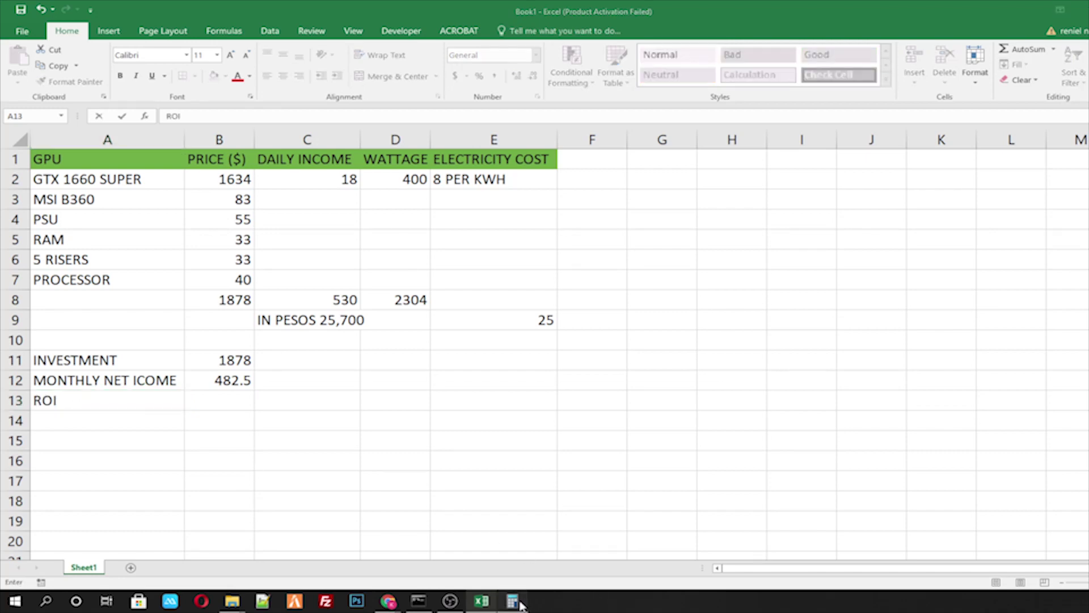
{"action": "left_click_drag", "start_coordinate": [432, 399], "coordinate": [519, 308]}
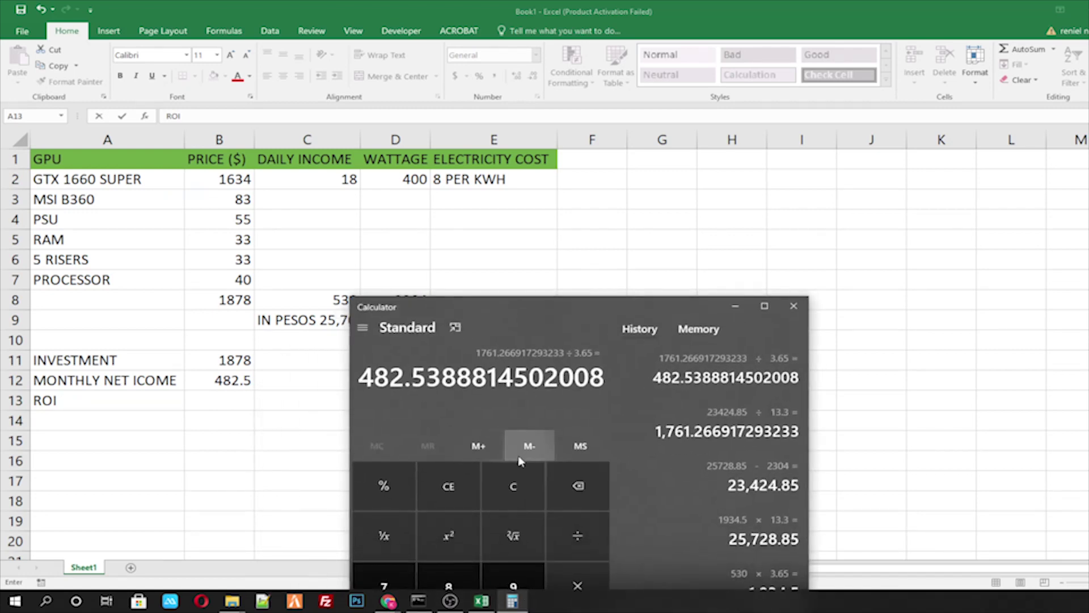
{"action": "left_click", "coordinate": [466, 498]}
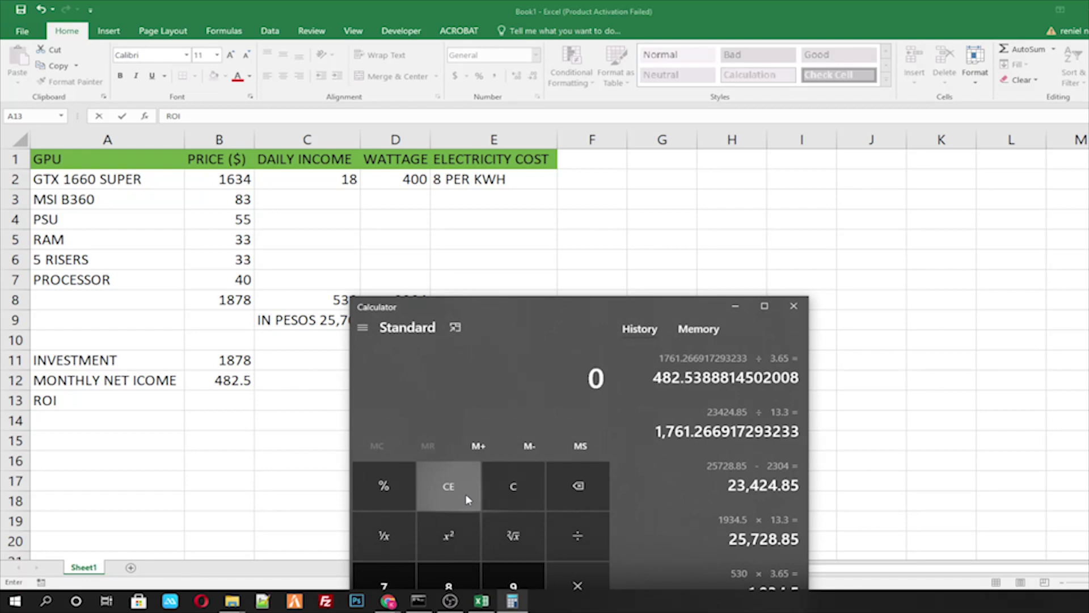
{"action": "type", "text": "1878 ÷ "}
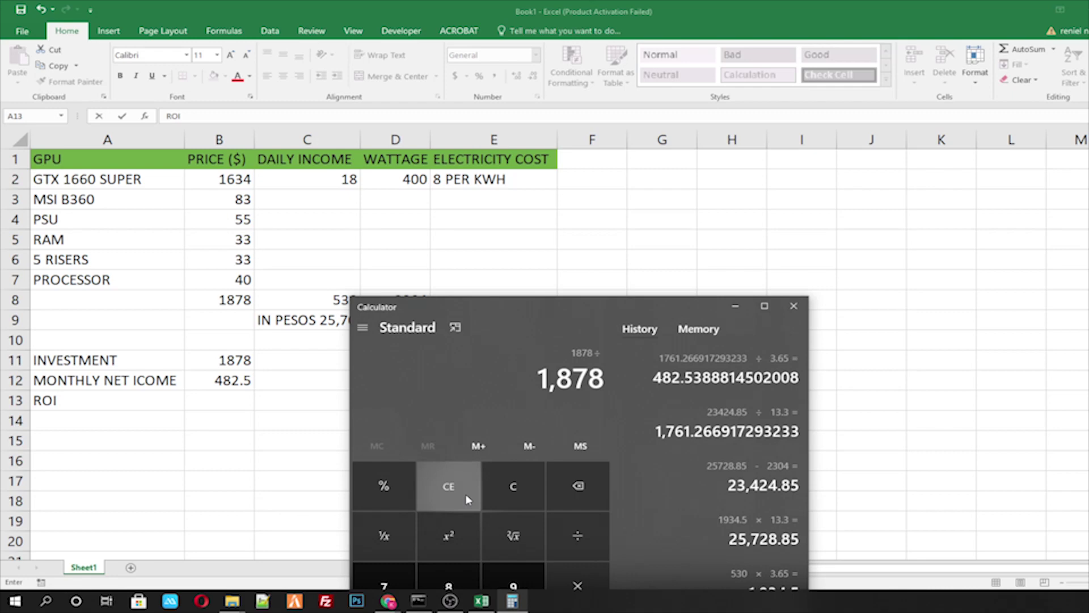
{"action": "type", "text": "482."}
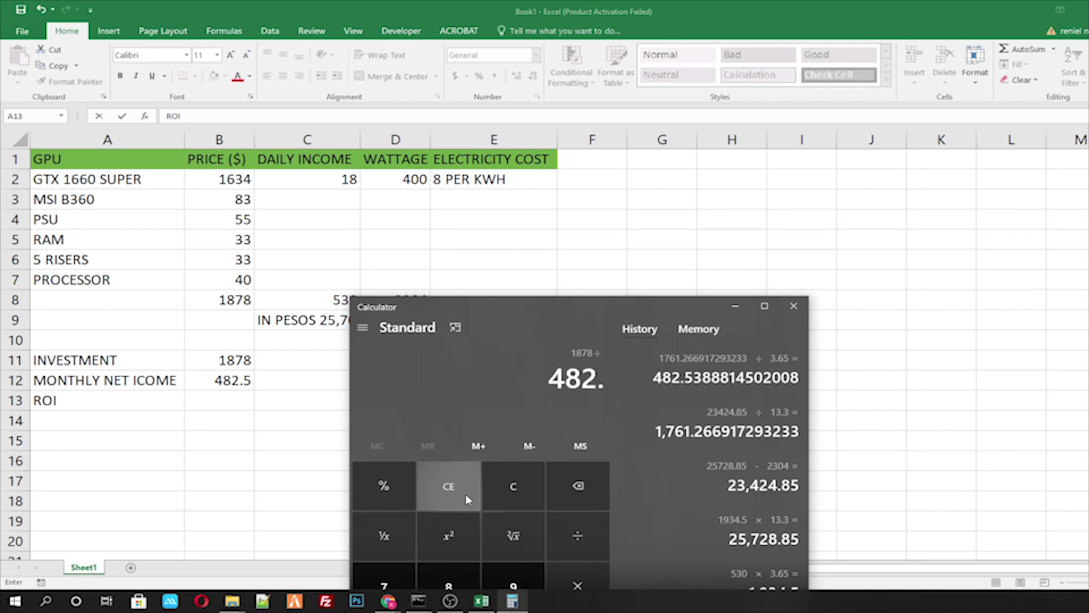
{"action": "type", "text": "5"}
{"action": "key", "text": "Return"}
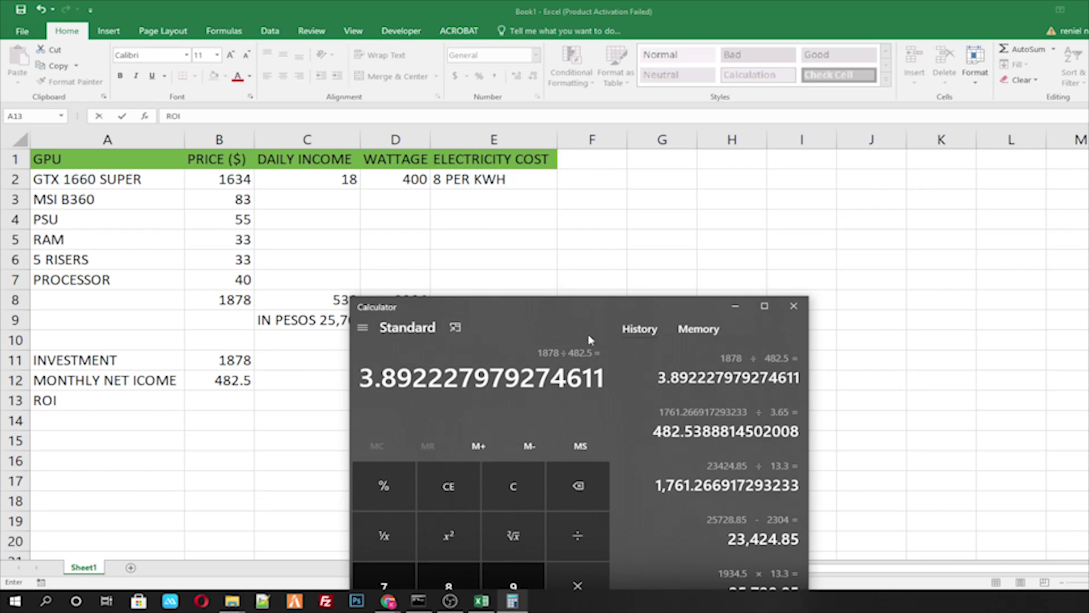
Return to the Excel sheet and enter 4 in B13 beside the ROI label
{"action": "left_click_drag", "start_coordinate": [443, 324], "coordinate": [647, 201]}
{"action": "left_click", "coordinate": [223, 397]}
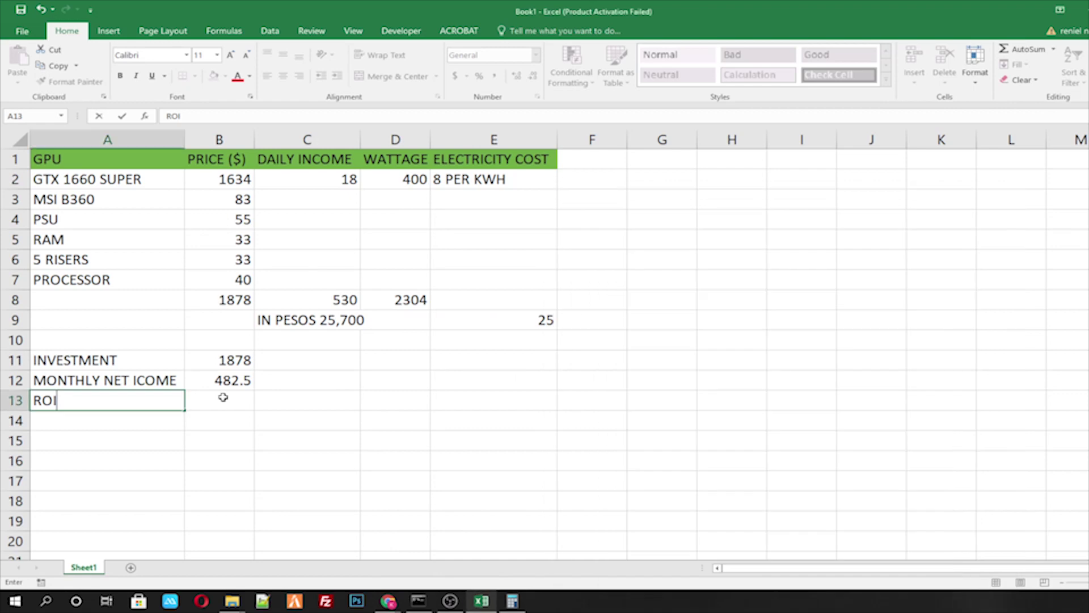
{"action": "left_click", "coordinate": [223, 397]}
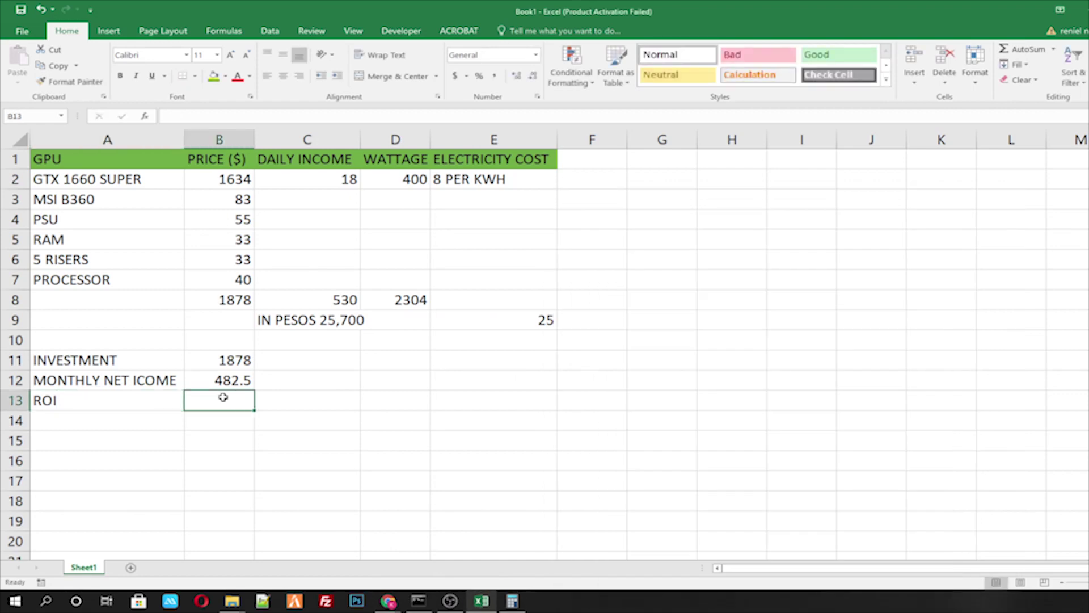
{"action": "type", "text": "4"}
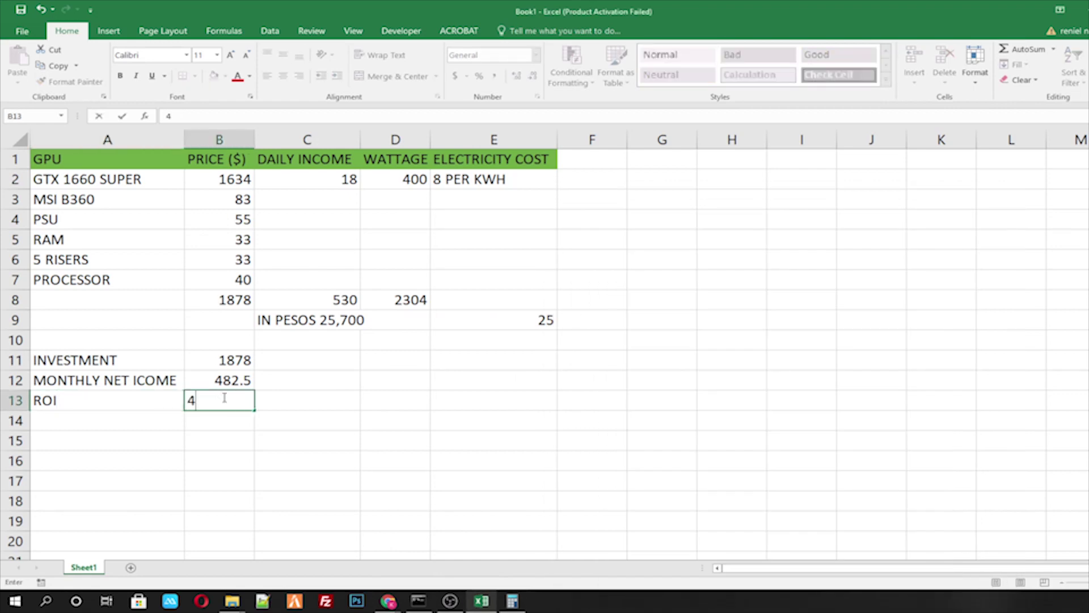
{"action": "key", "text": "Return"}
Extend the label in A13 to ROI (HOW MANY MONTHS and widen column A to fit the text
{"action": "double_click", "coordinate": [68, 402]}
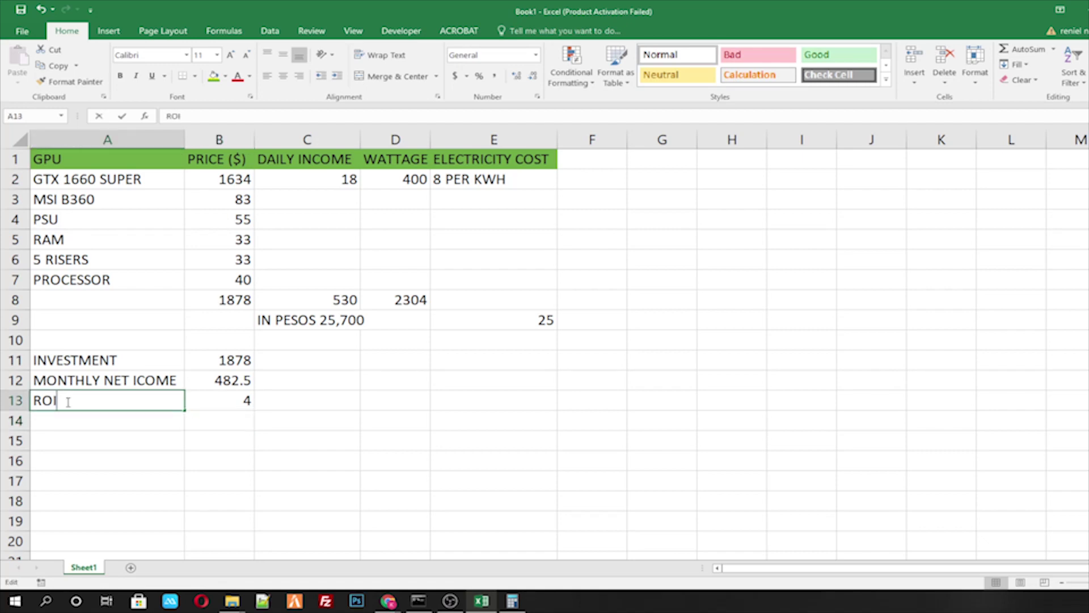
{"action": "type", "text": "(HOW "}
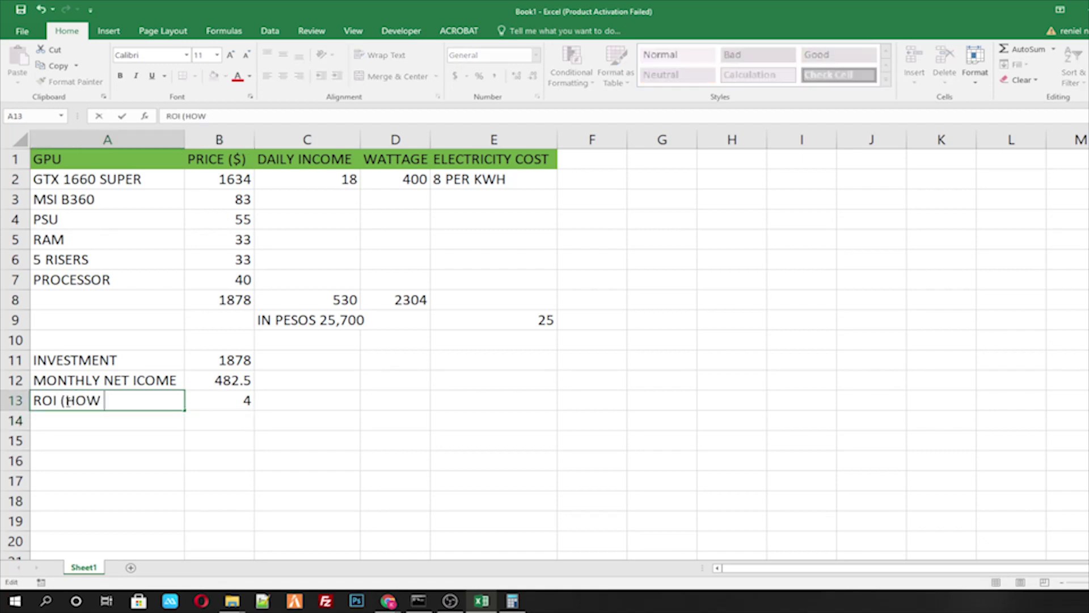
{"action": "type", "text": "MANY MONTHS"}
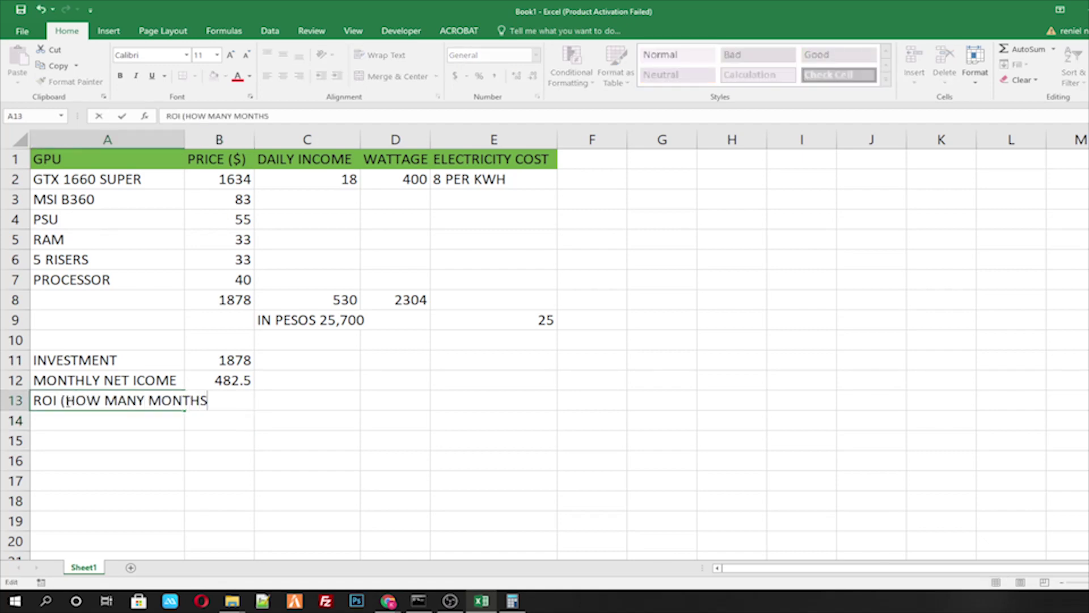
{"action": "key", "text": "Return"}
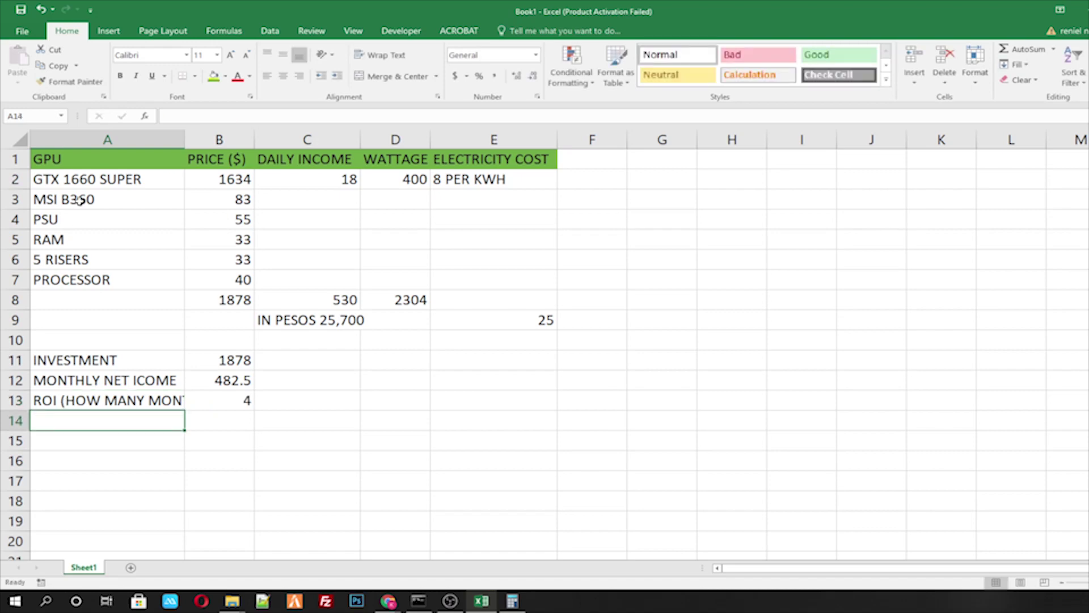
{"action": "double_click", "coordinate": [184, 139]}
{"action": "left_click", "coordinate": [267, 403]}
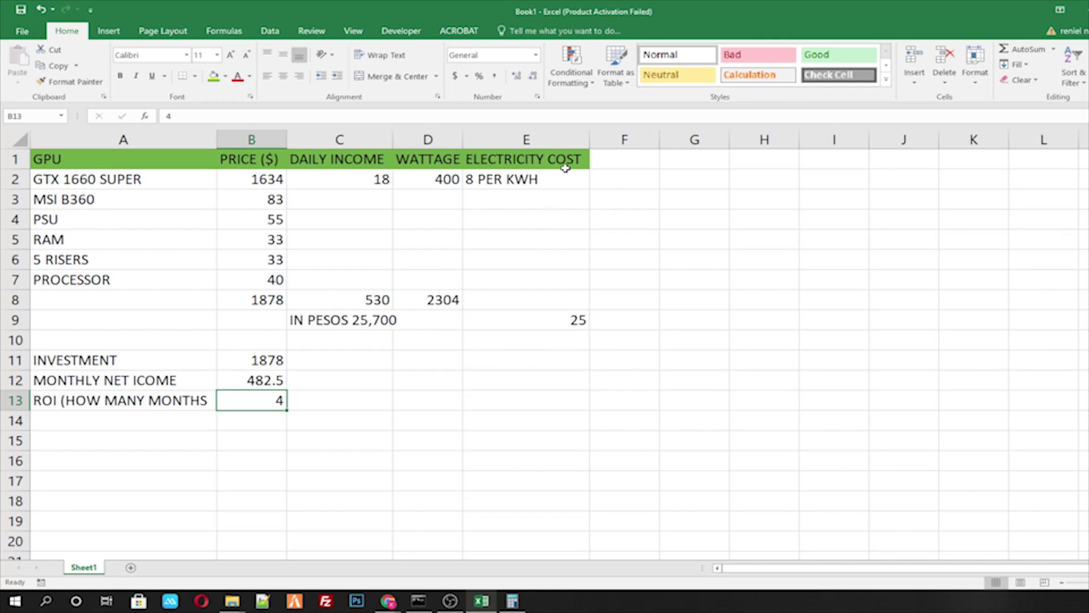
Apply Thick Outside Borders around the whole table, A1:E13
{"action": "left_click_drag", "start_coordinate": [577, 158], "coordinate": [74, 401]}
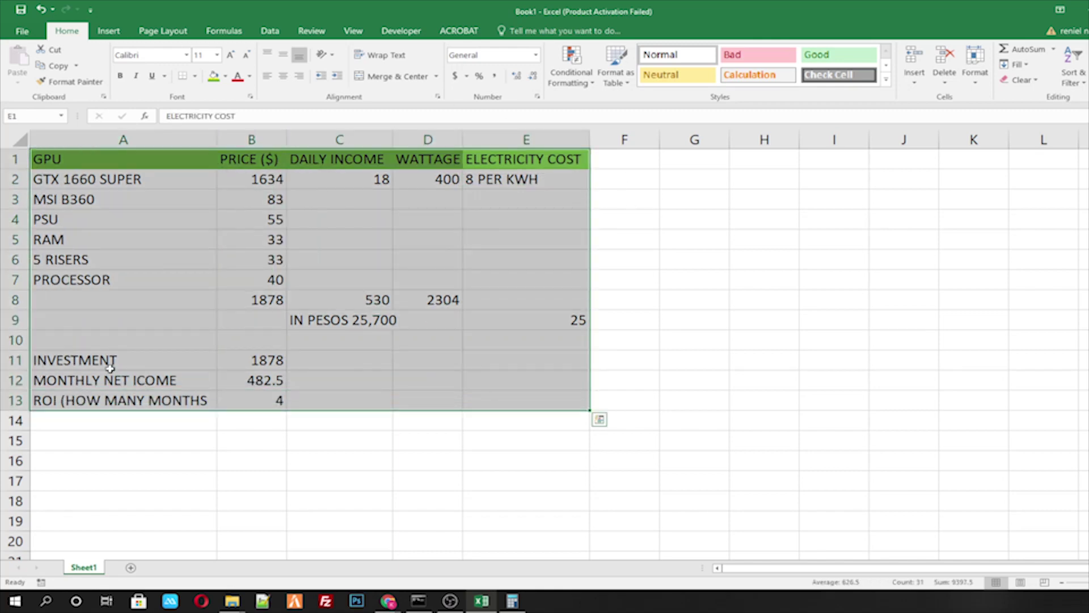
{"action": "left_click", "coordinate": [195, 75]}
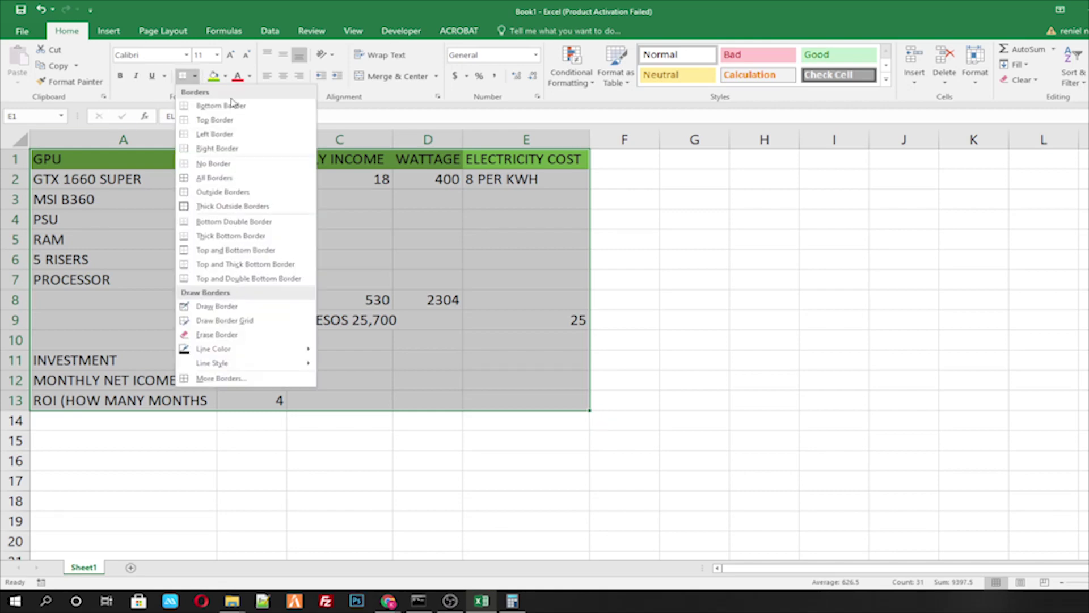
{"action": "left_click", "coordinate": [226, 206]}
{"action": "left_click", "coordinate": [428, 442]}
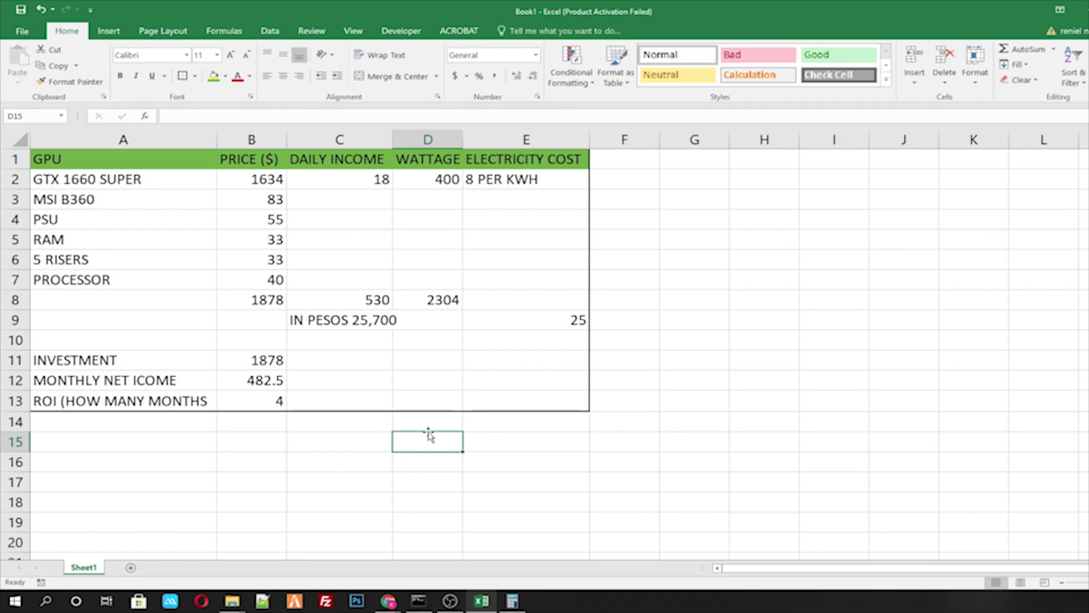
Fill the summary block A11:B13 with the same green as the header row
{"action": "left_click_drag", "start_coordinate": [277, 359], "coordinate": [40, 392]}
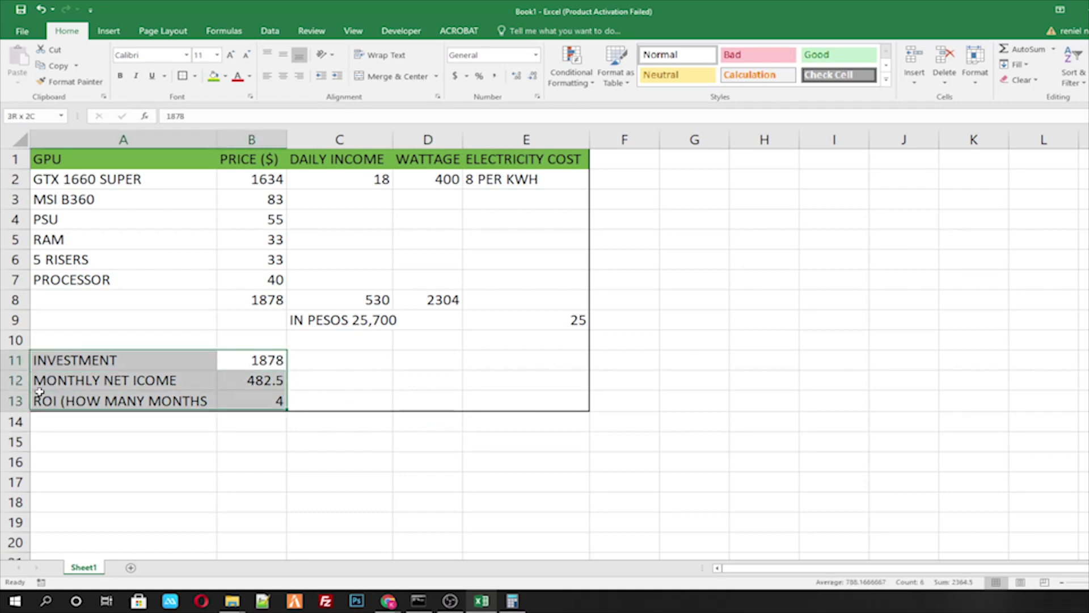
{"action": "left_click", "coordinate": [213, 75]}
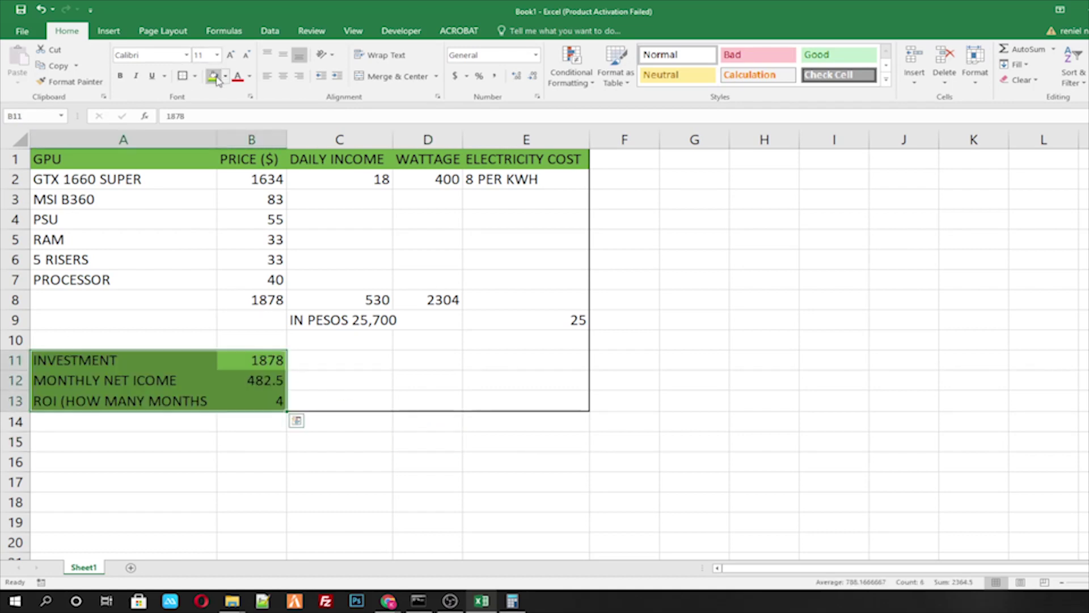
{"action": "left_click", "coordinate": [383, 361]}
Try a standard blue fill on the summary values in B11:B13
{"action": "left_click_drag", "start_coordinate": [275, 359], "coordinate": [253, 400]}
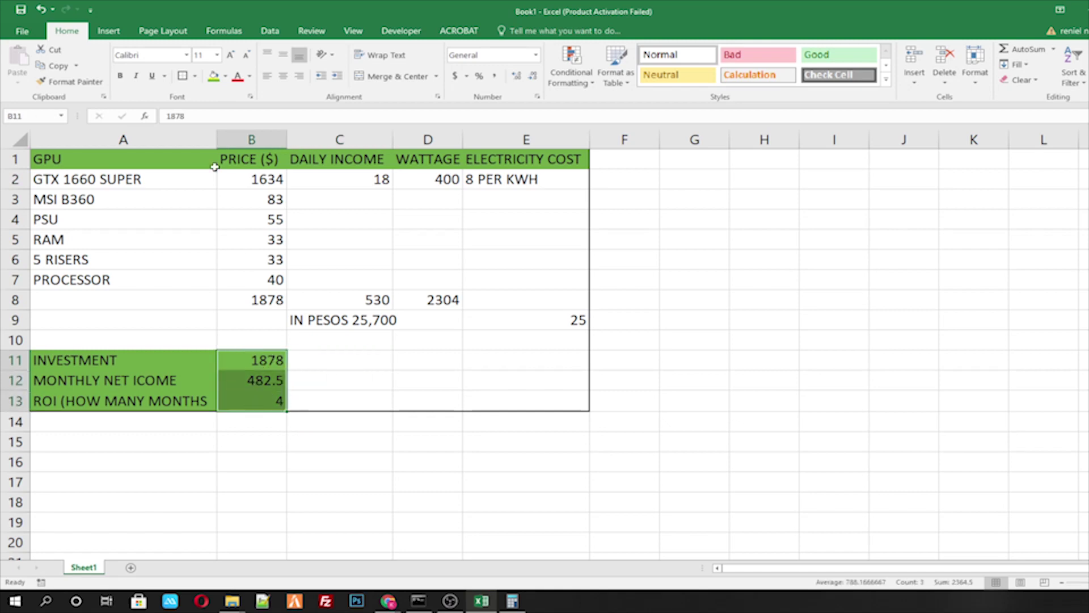
{"action": "left_click", "coordinate": [226, 76]}
{"action": "left_click", "coordinate": [301, 180]}
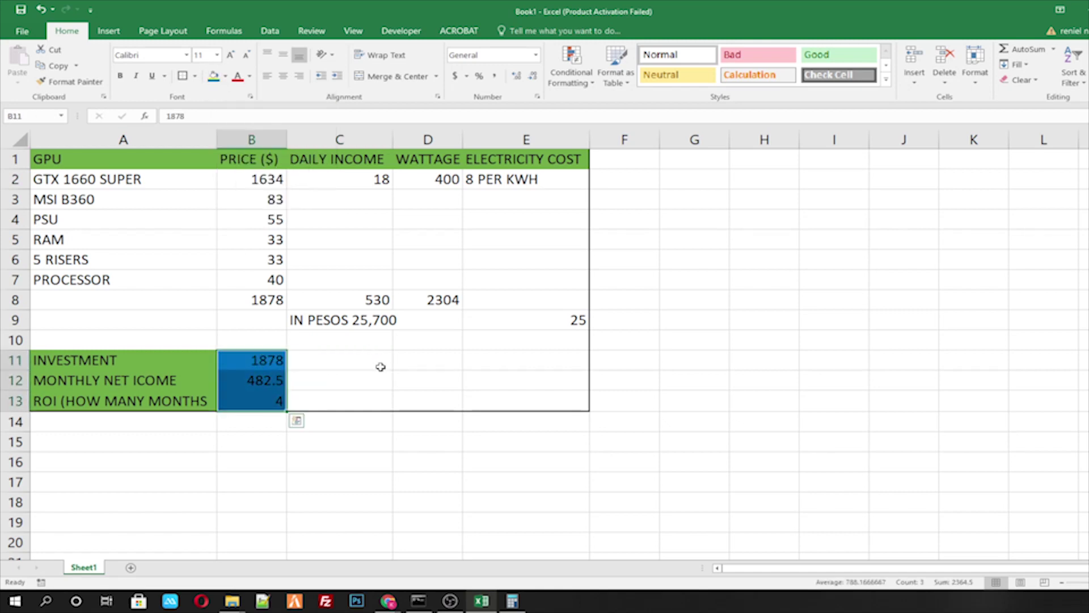
{"action": "left_click", "coordinate": [380, 367]}
Fill the summary values in B11:B13 with the lightest tint of the theme's darker blue
{"action": "left_click_drag", "start_coordinate": [253, 359], "coordinate": [253, 400]}
{"action": "left_click", "coordinate": [226, 75]}
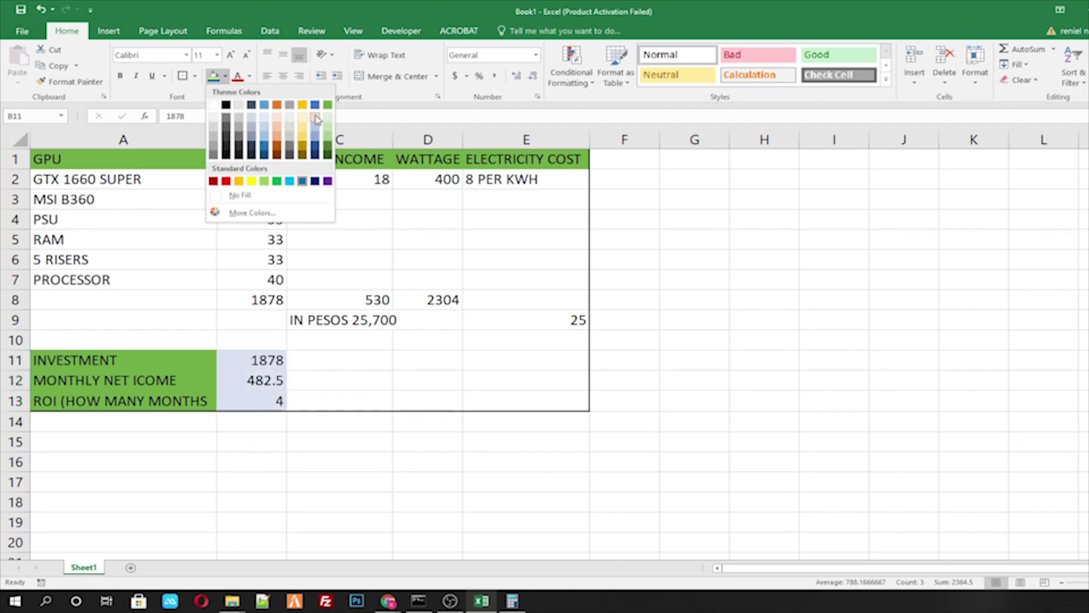
{"action": "left_click", "coordinate": [317, 118]}
{"action": "left_click", "coordinate": [397, 373]}
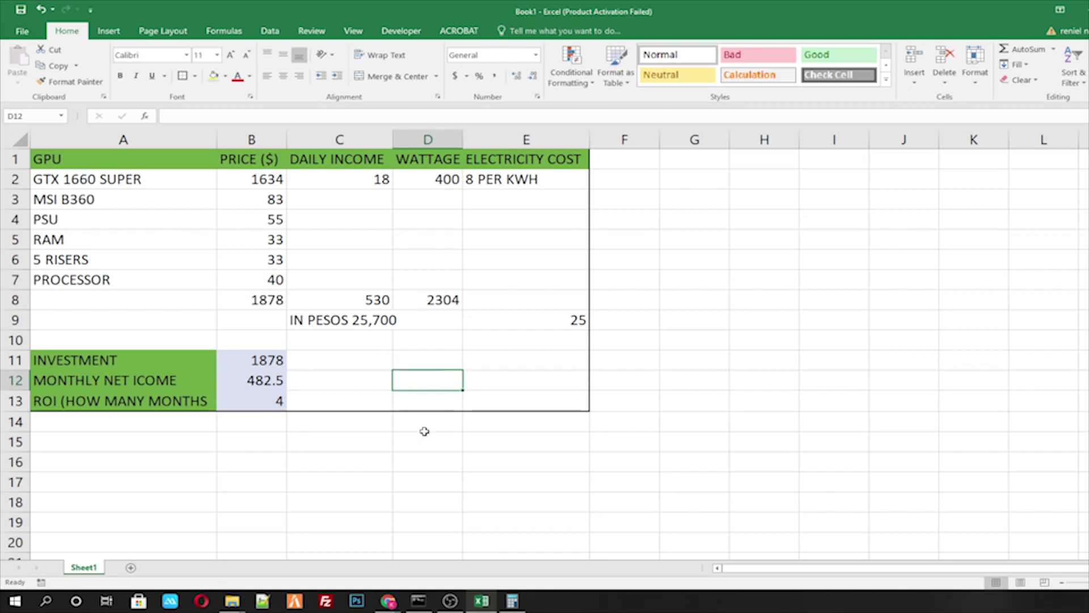
Increase the font size of the summary values in B11:B13 to 16 and make them bold
{"action": "left_click_drag", "start_coordinate": [238, 360], "coordinate": [249, 398]}
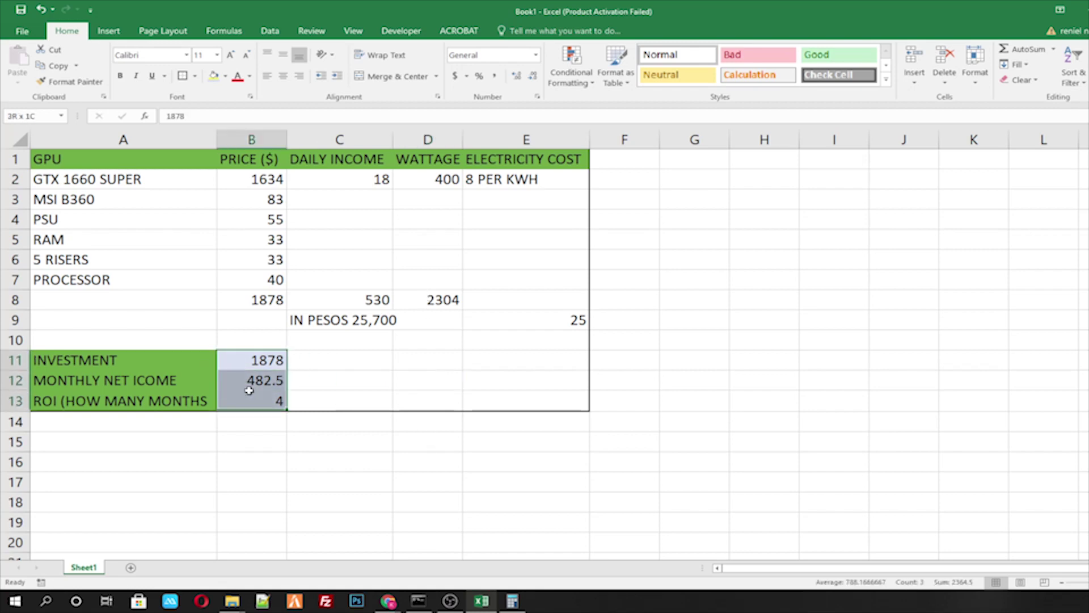
{"action": "left_click", "coordinate": [233, 55]}
{"action": "left_click", "coordinate": [233, 55]}
{"action": "left_click", "coordinate": [233, 55]}
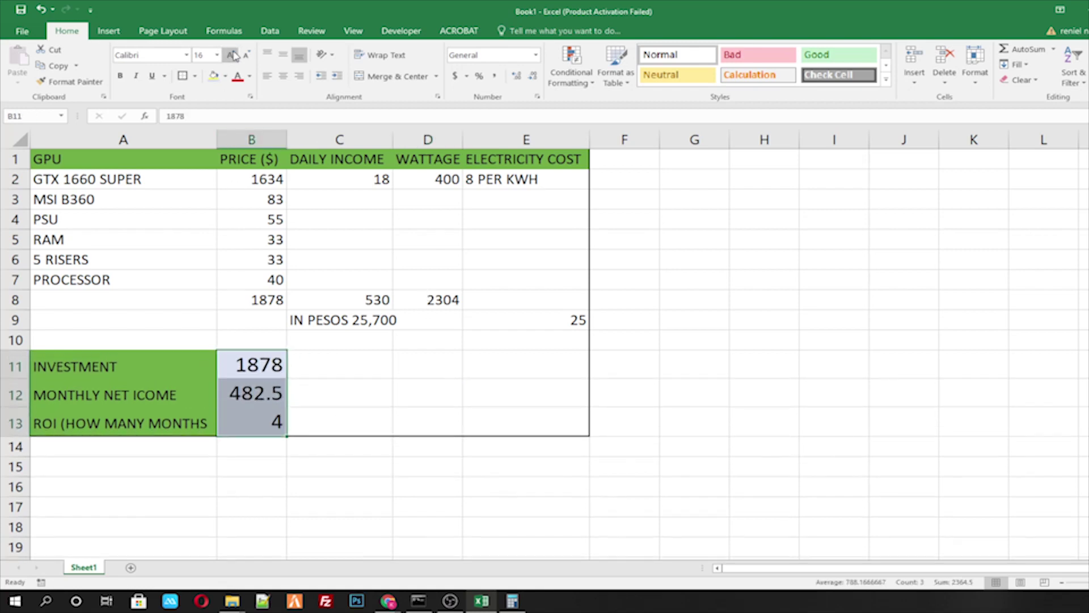
{"action": "left_click", "coordinate": [120, 75]}
{"action": "left_click", "coordinate": [344, 355]}
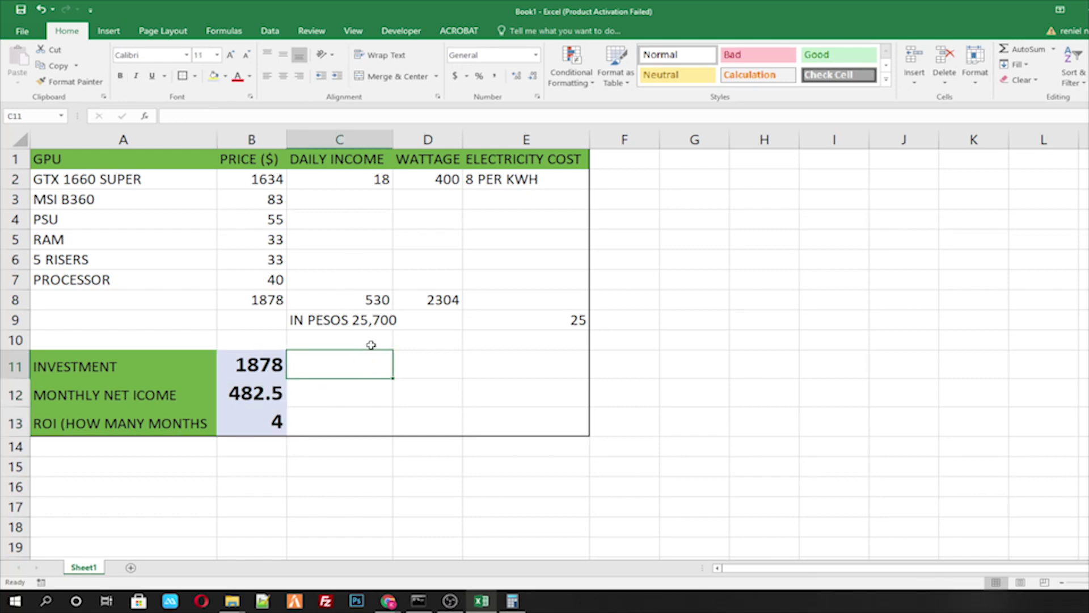